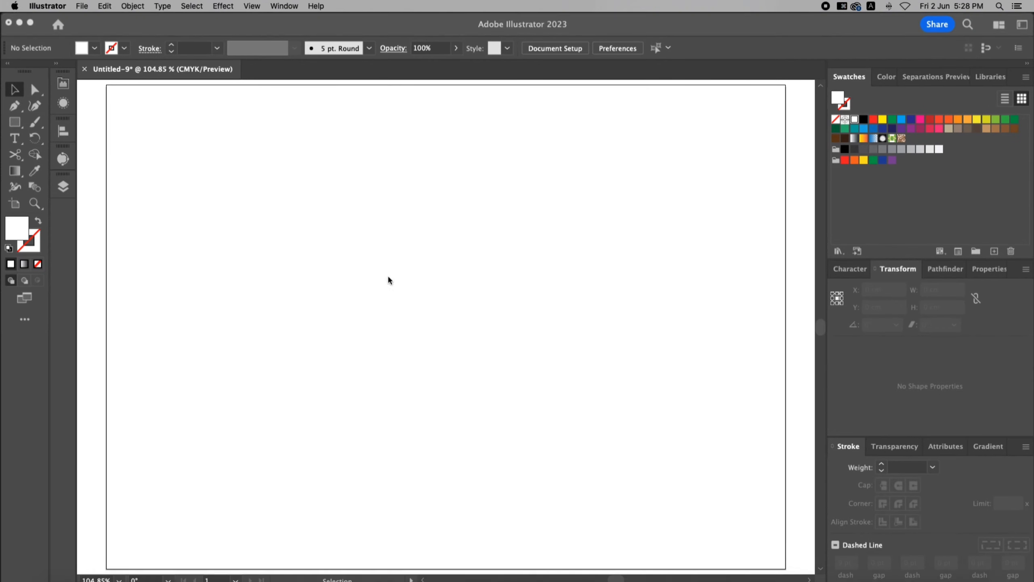
- Create a rectangle 5 cm wide and 10 cm high on the artboard
click(14, 123)
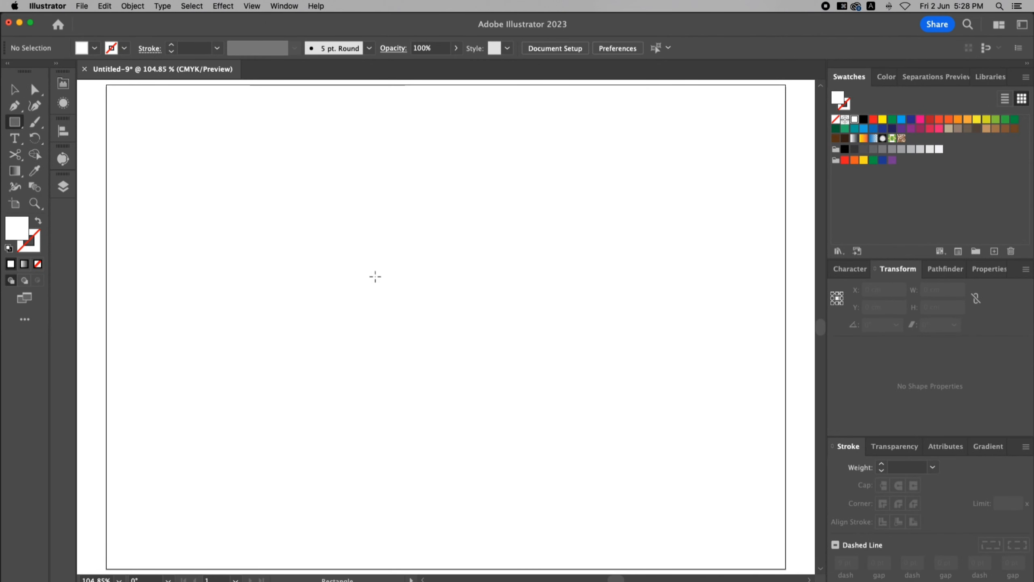
click(364, 271)
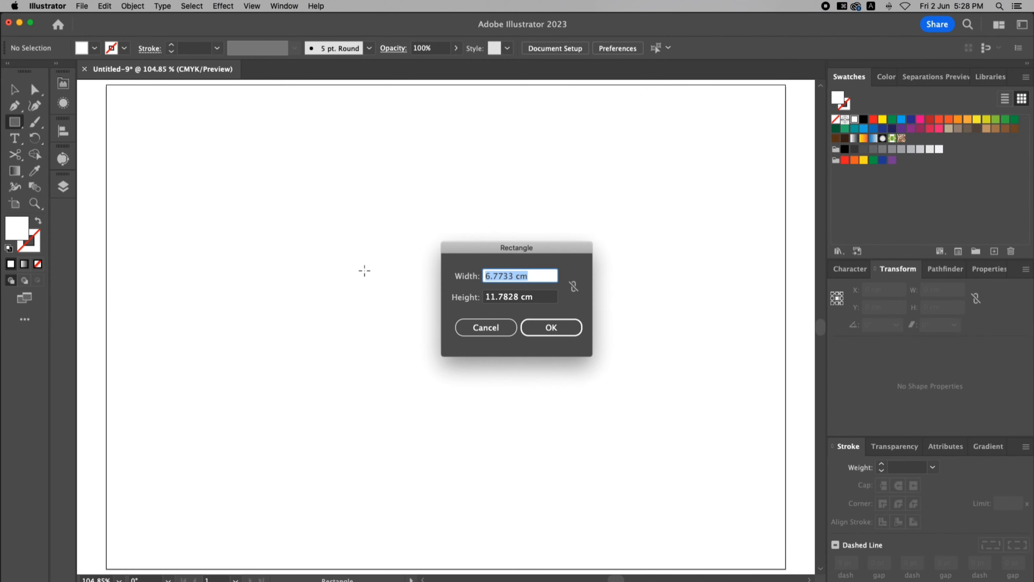
text(5)
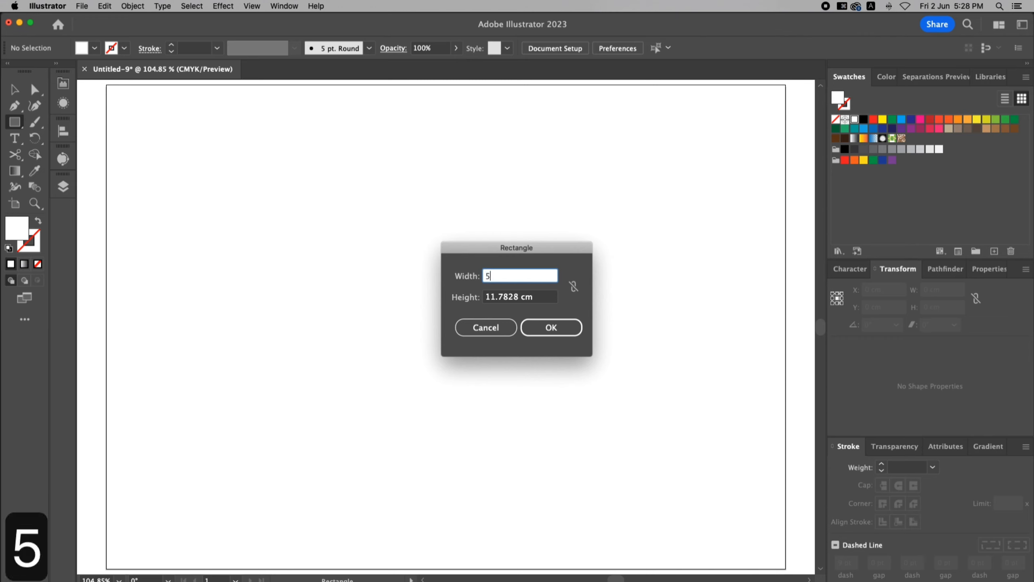
key(Tab)
text(10)
key(Return)
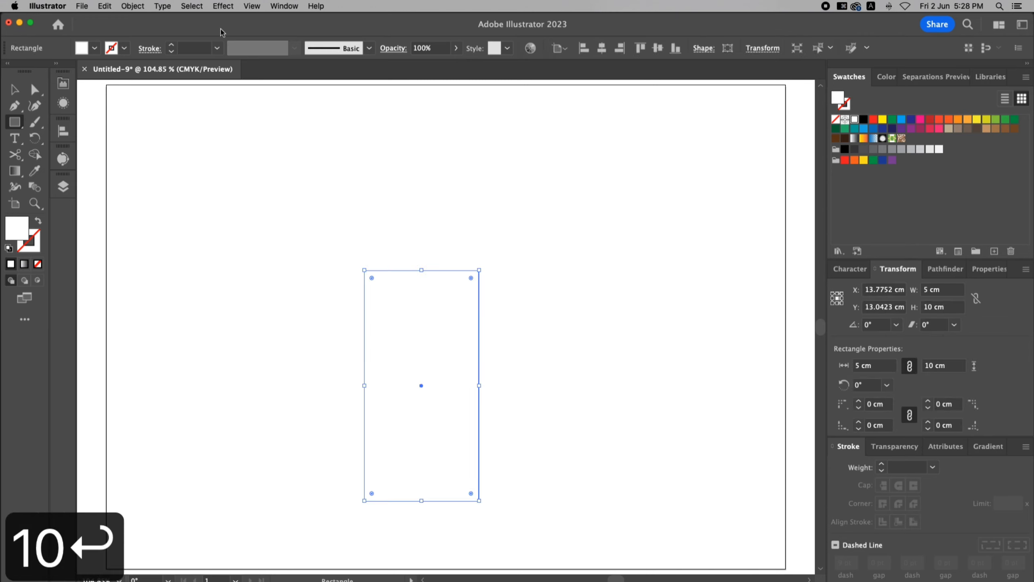
- Center the rectangle horizontally and vertically on the artboard
click(14, 89)
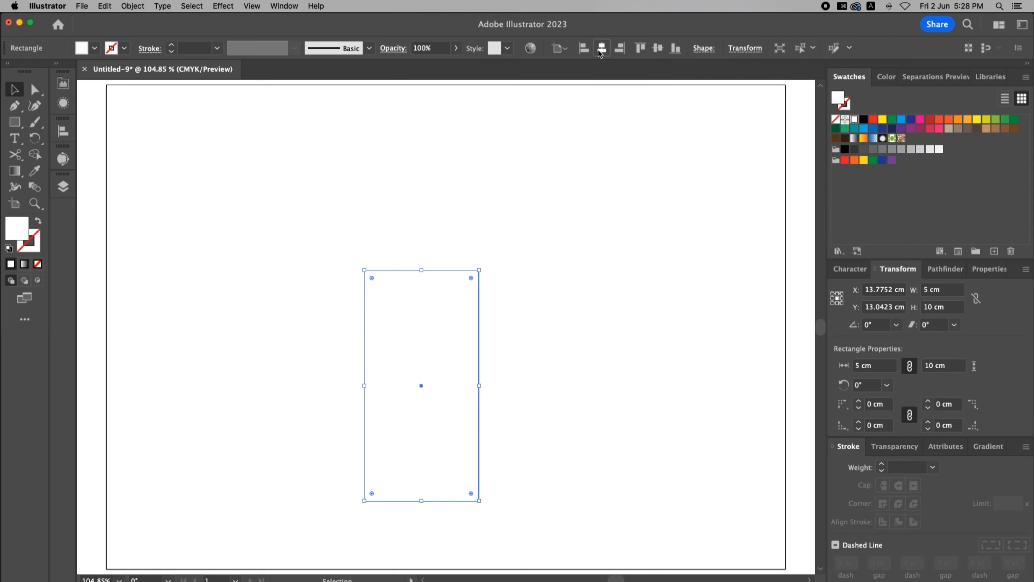
click(602, 48)
click(658, 49)
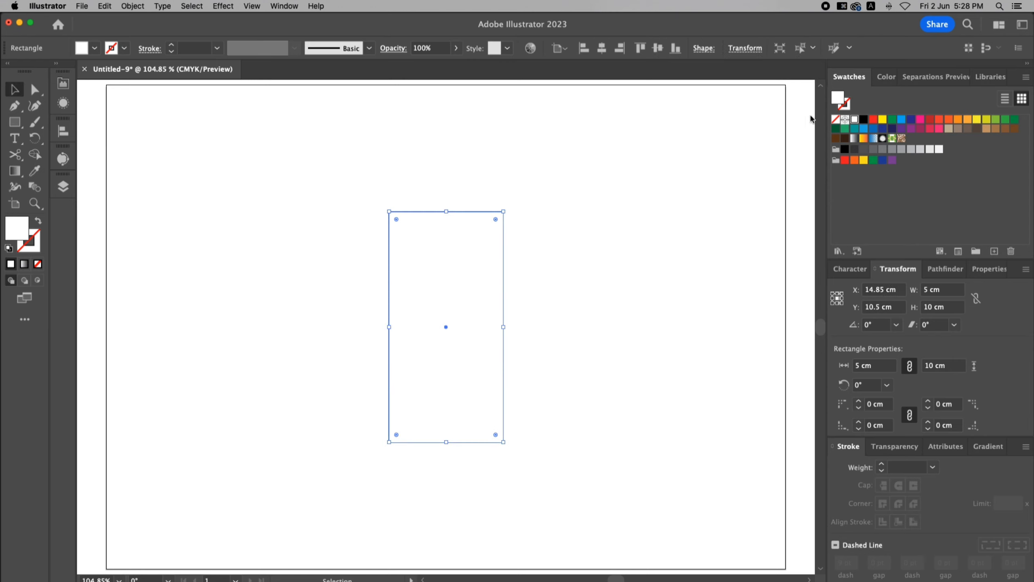
- Give the rectangle a red outline and no fill
click(877, 125)
key(shift+x)
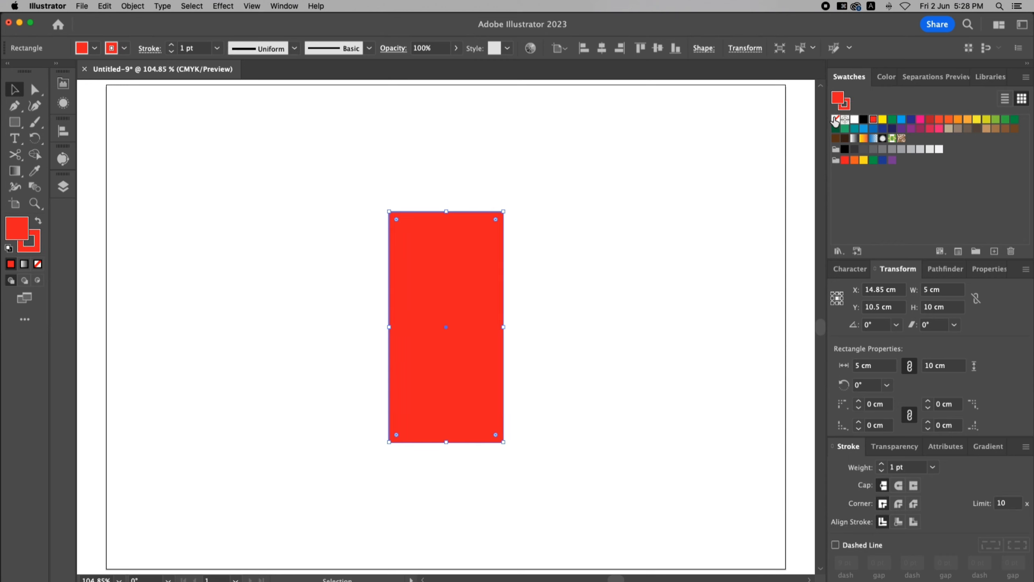
click(517, 218)
click(504, 225)
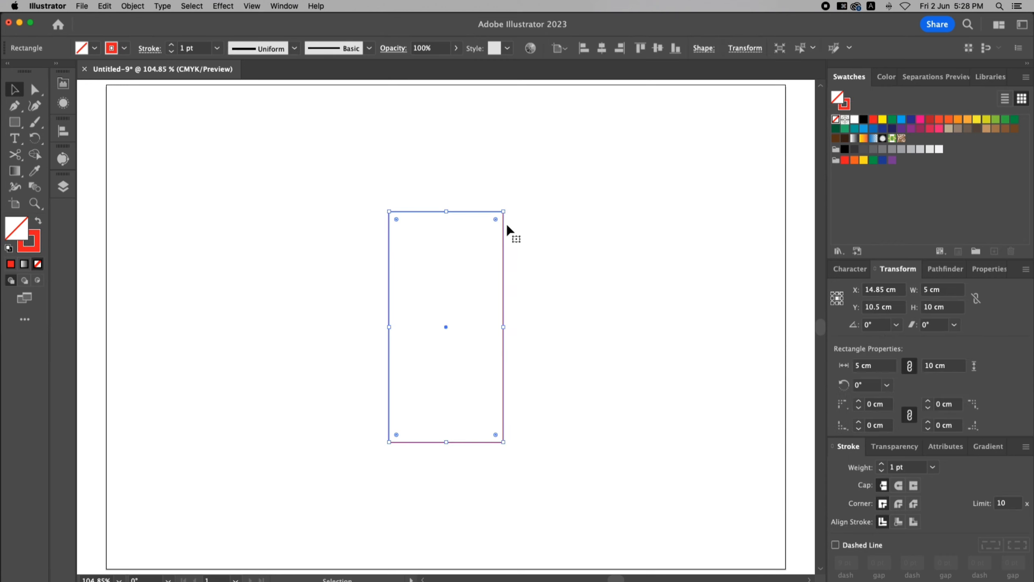
- Round all the rectangle's corners to about 1.5 cm, and give the upper-left corner alone a smaller radius
click(36, 91)
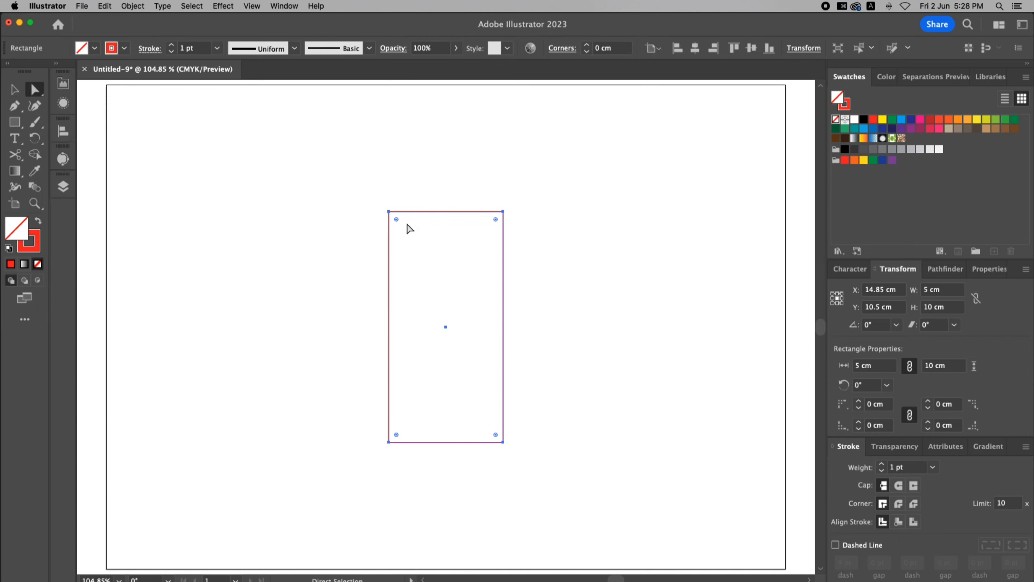
drag(396, 220, 423, 246)
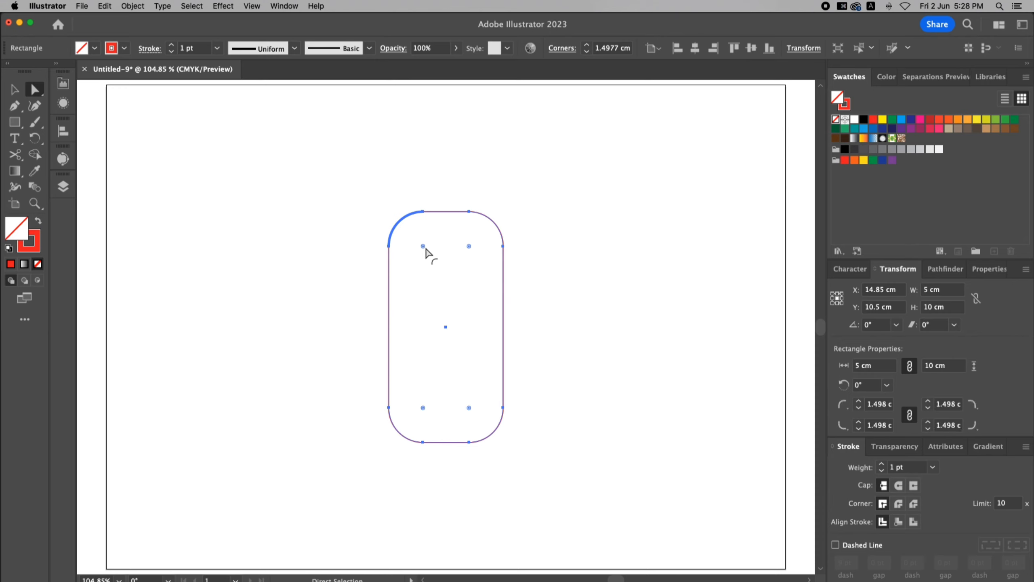
drag(423, 246, 405, 229)
click(313, 227)
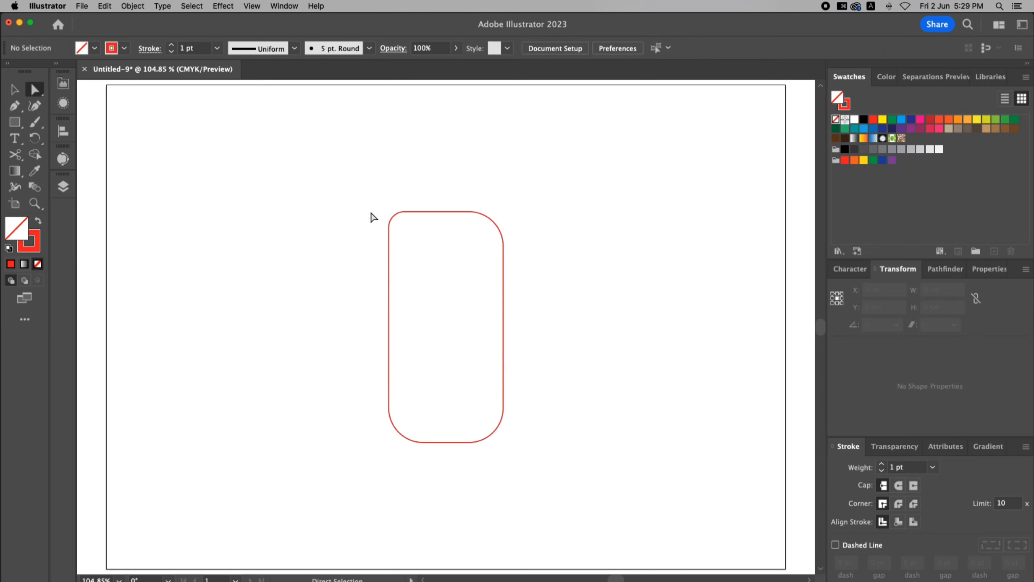
click(9, 93)
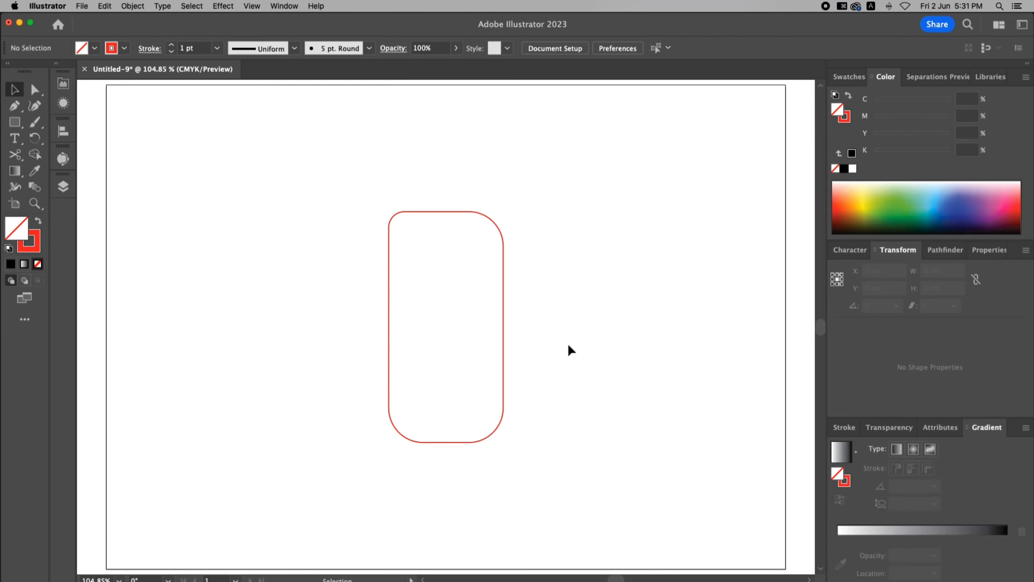
- Move the lemon image from beside the artboard onto the rounded rectangle
key(super+minus)
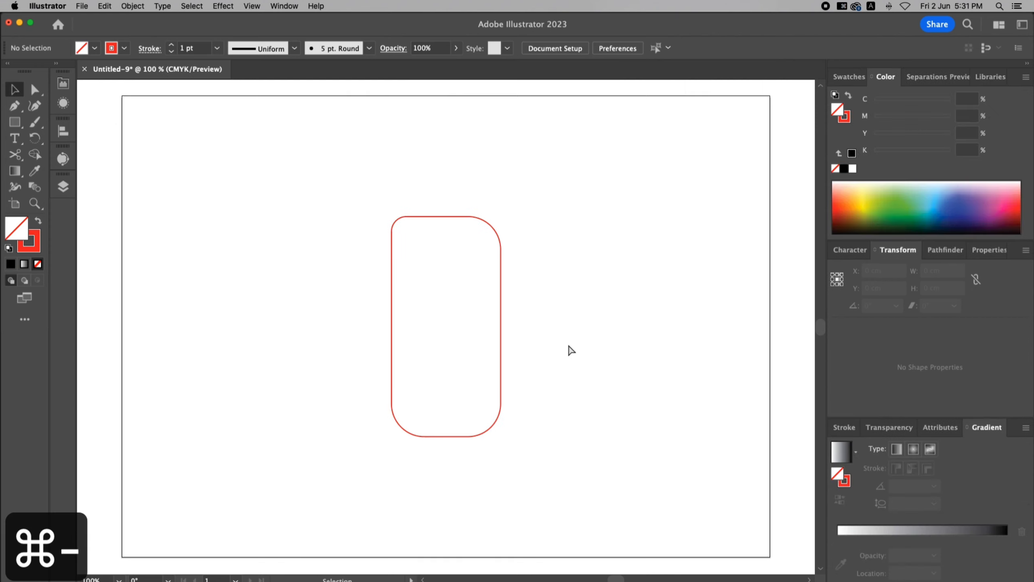
key(super+minus)
scroll(596, 314, right, 5)
drag(685, 331, 286, 343)
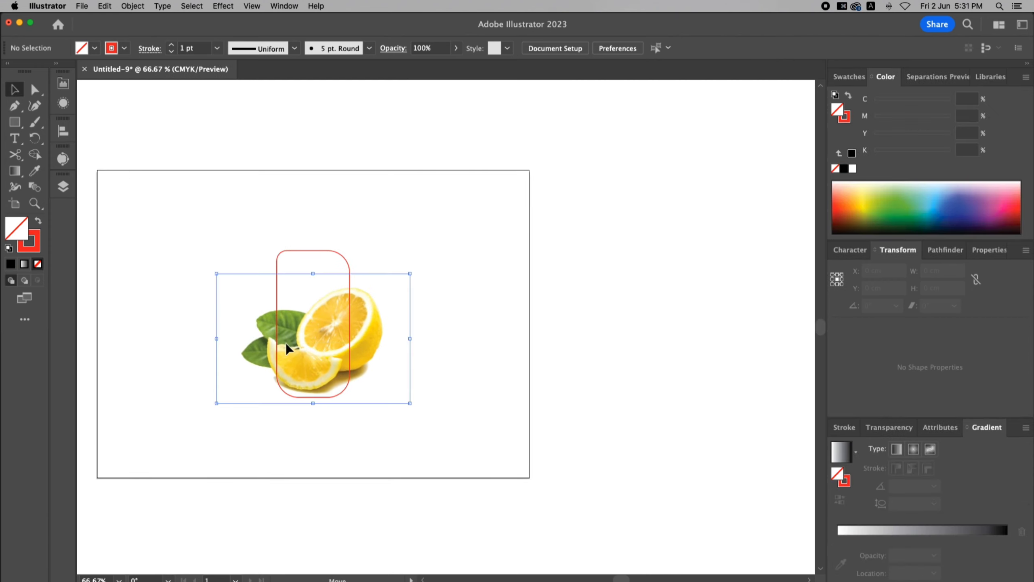
- Scale the lemon image down to about 5.2 cm wide and position it in the rectangle's lower half
key(z)
drag(186, 221, 591, 479)
key(v)
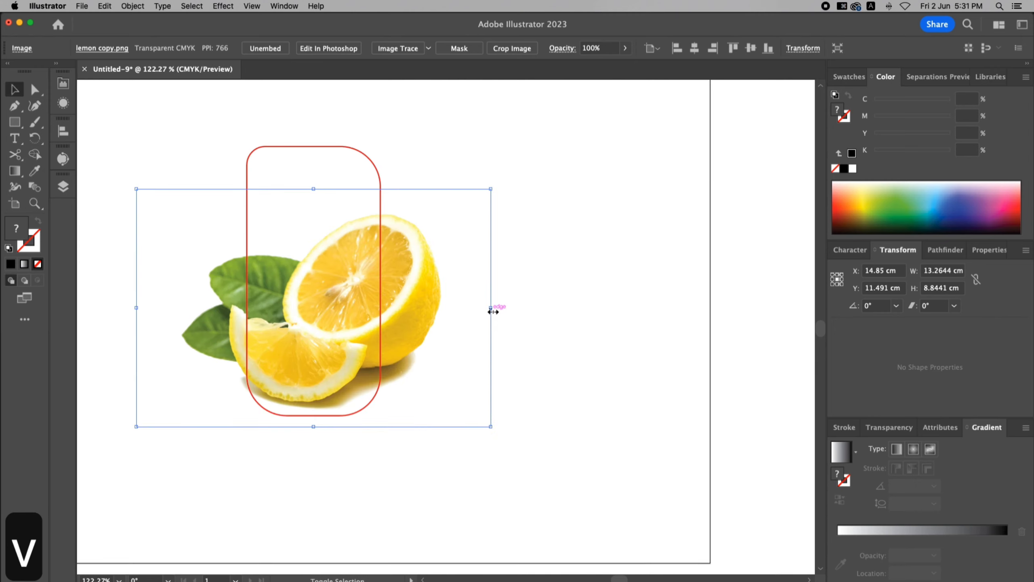
drag(489, 305, 335, 327)
key(z)
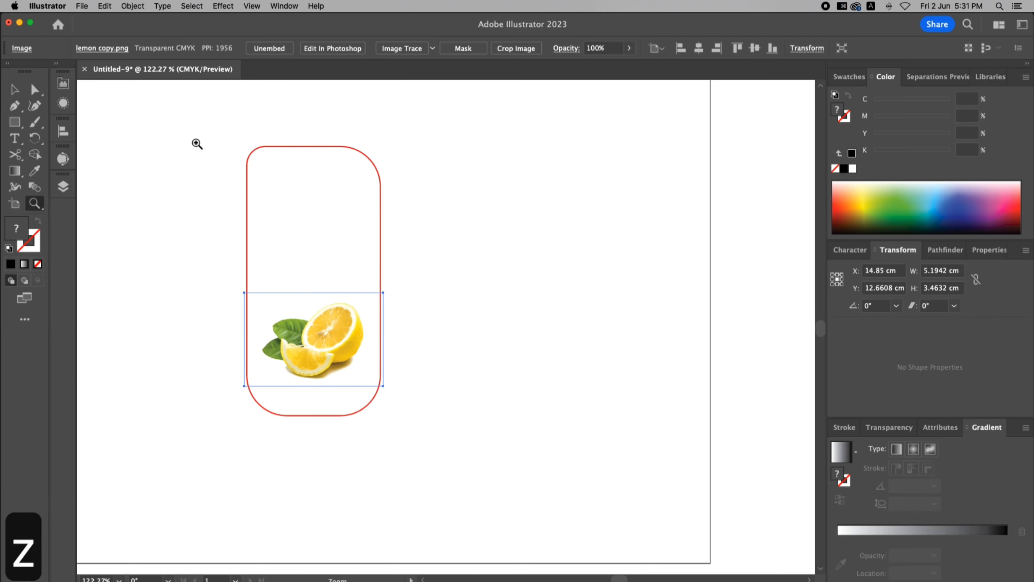
drag(197, 144, 493, 457)
key(v)
key(super+0)
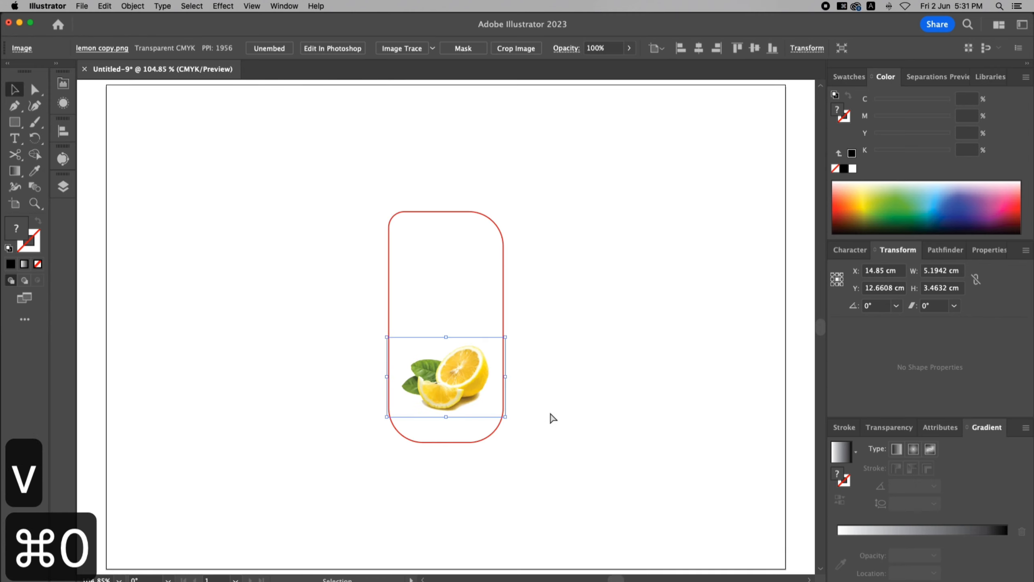
click(552, 418)
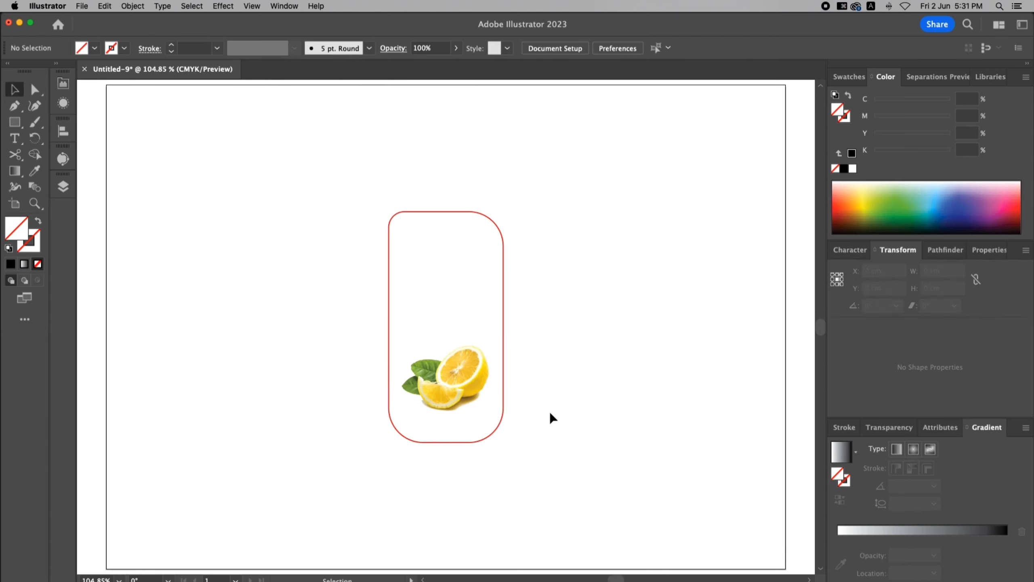
- Enlarge the lemon image to about 5.5 × 3.7 cm and shift it slightly upward within the rectangle
click(454, 403)
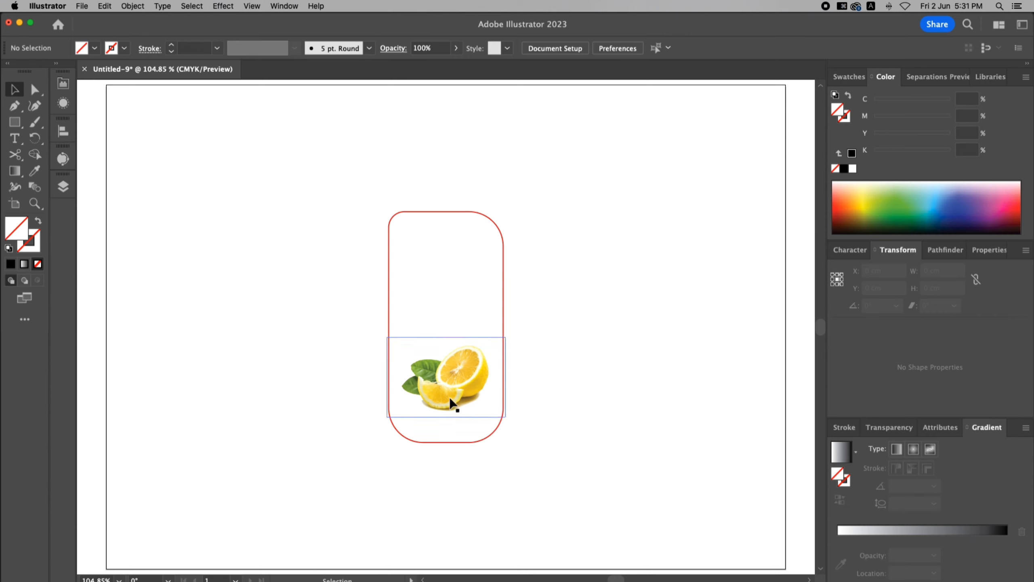
drag(447, 337, 450, 348)
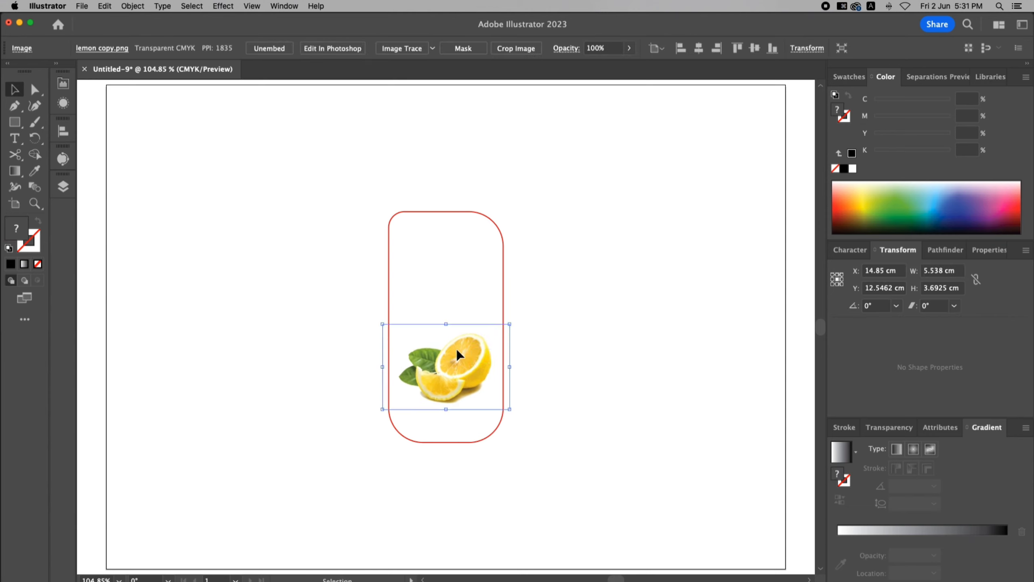
click(616, 329)
- Add the text "LEMON JUICE" on two lines in the empty area beside the rounded rectangle
key(z)
drag(305, 180, 653, 489)
key(space)
drag(544, 311, 554, 321)
key(t)
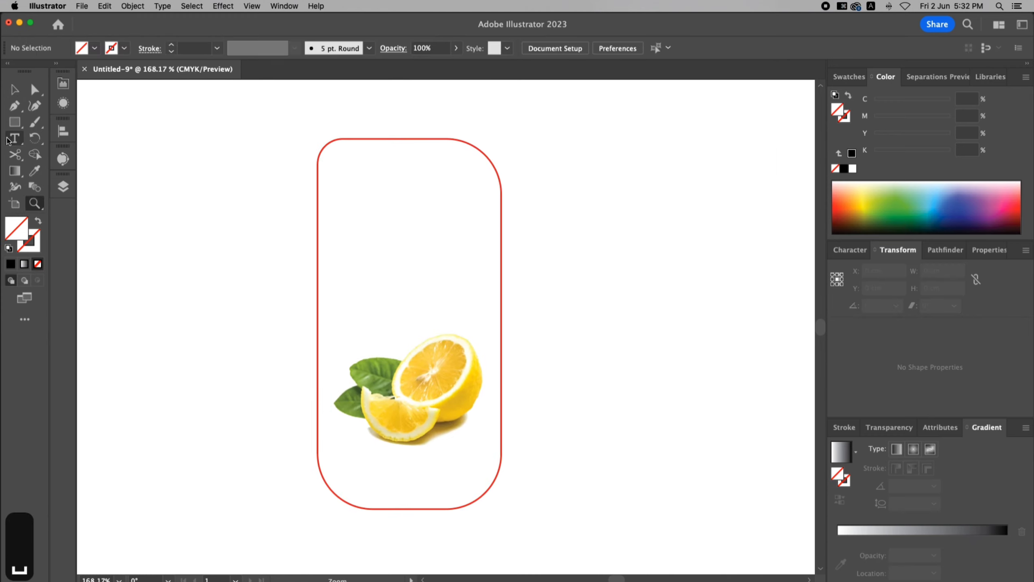
click(569, 258)
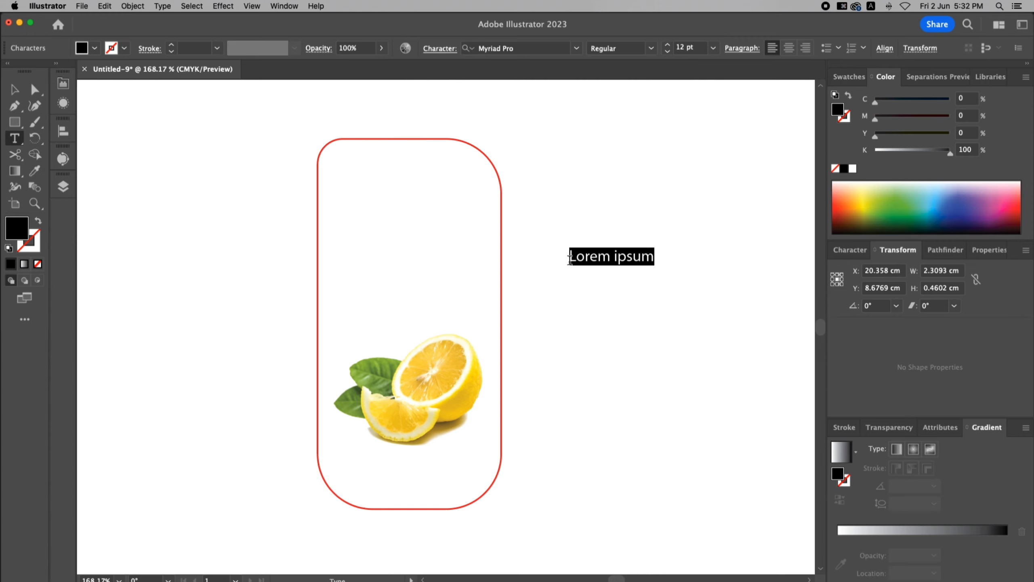
text(LEMON)
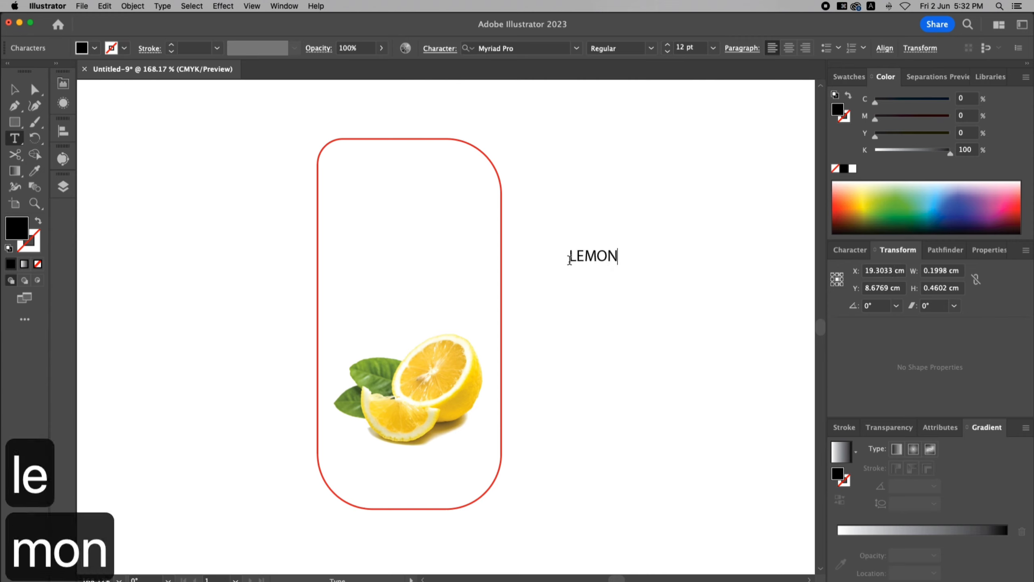
key(Return)
text(JUICE)
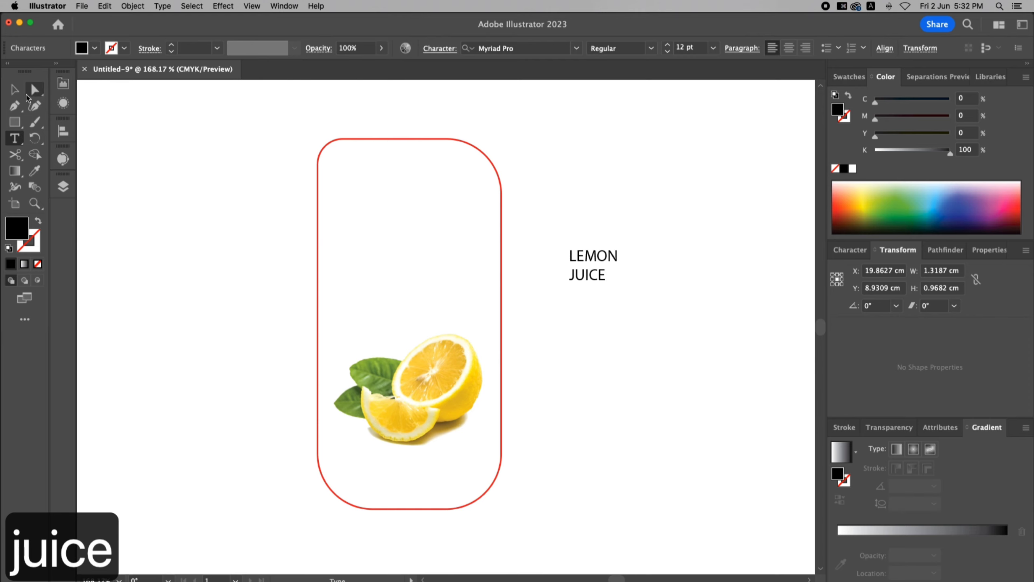
- Enlarge the LEMON JUICE text to about 33.4 pt and move it inside the rectangle above the lemons
key(Escape)
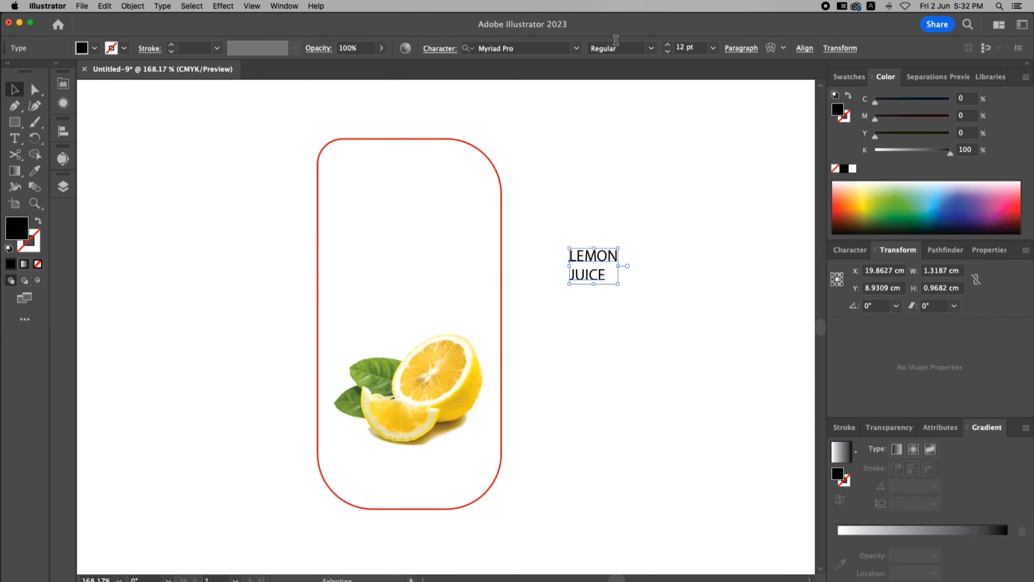
click(741, 47)
drag(595, 264, 406, 286)
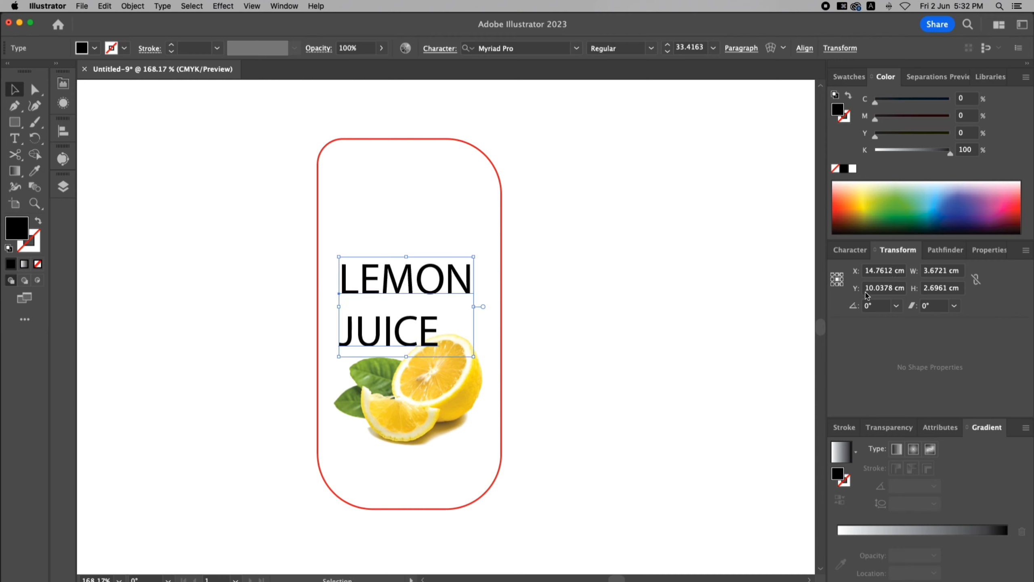
- Set the LEMON JUICE text's font to Bebas Neue Bold
click(852, 251)
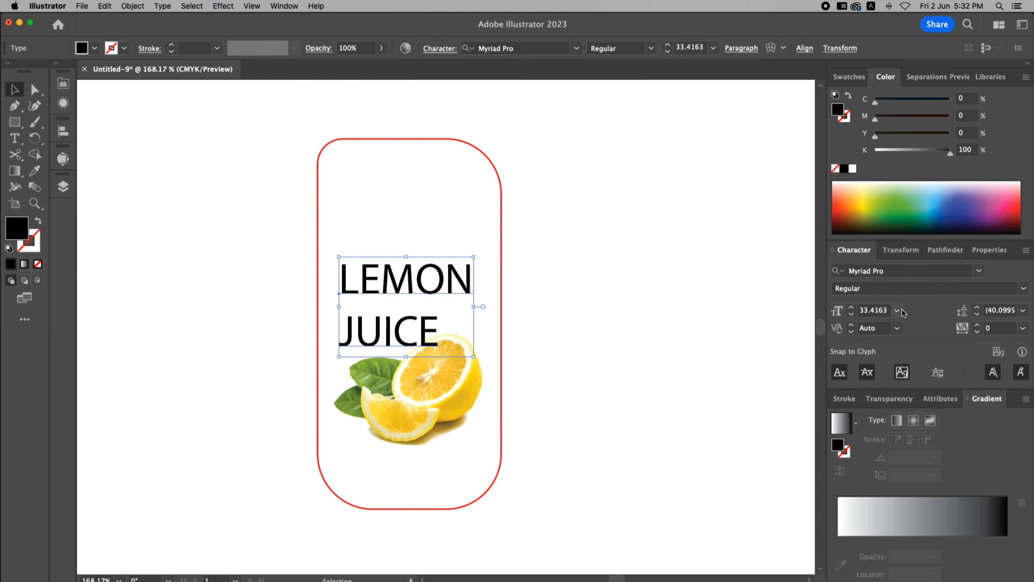
click(894, 270)
text(B)
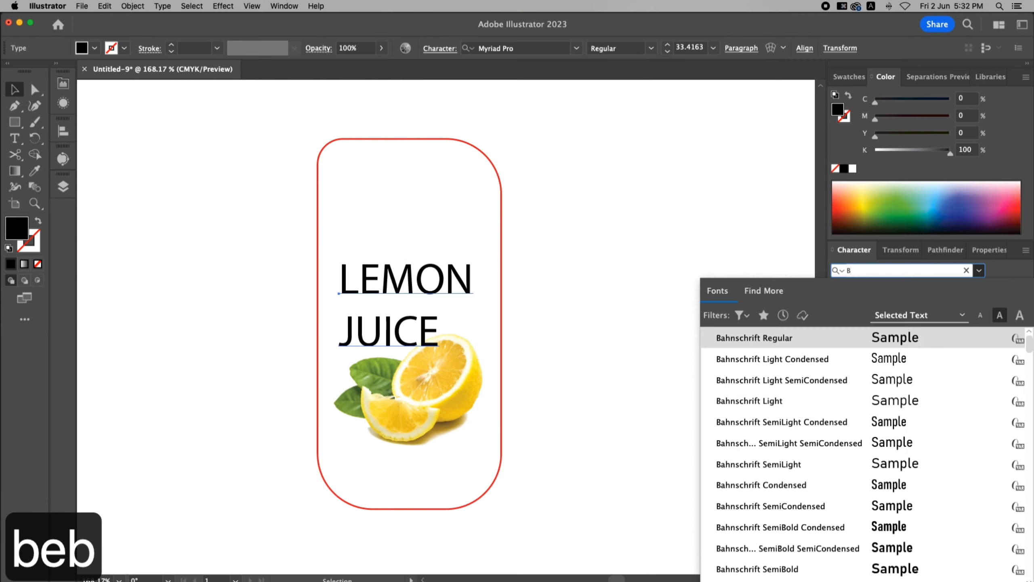
text(EB)
key(BackSpace)
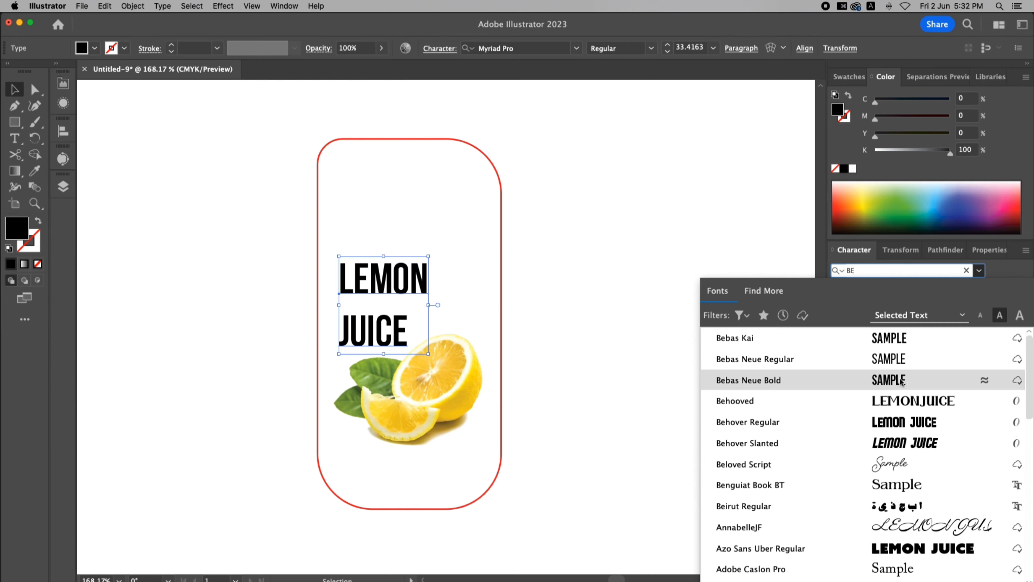
key(Return)
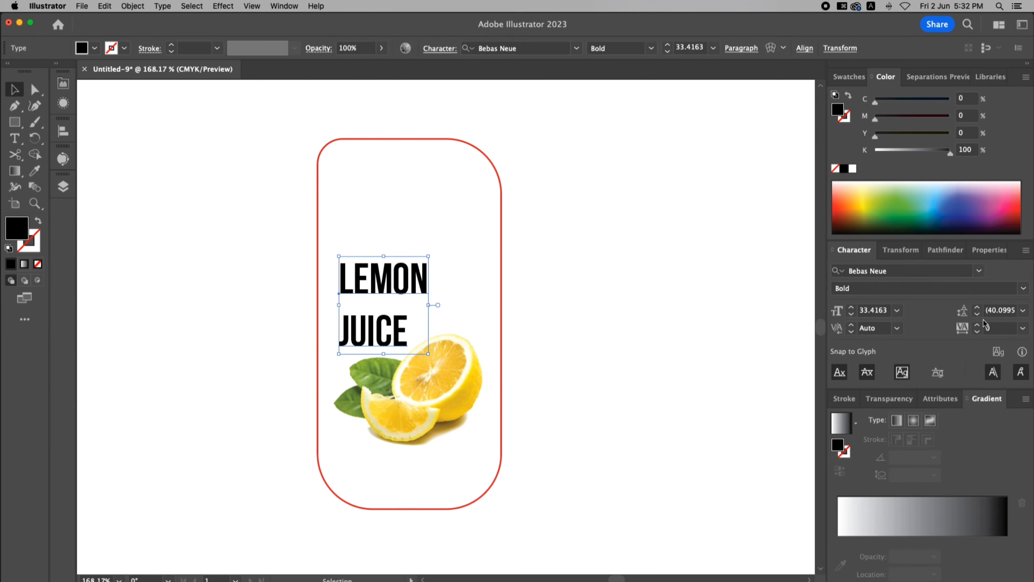
- Reduce the LEMON JUICE text's leading to 31 pt
click(977, 314)
click(978, 314)
click(977, 314)
click(978, 315)
click(978, 314)
click(667, 424)
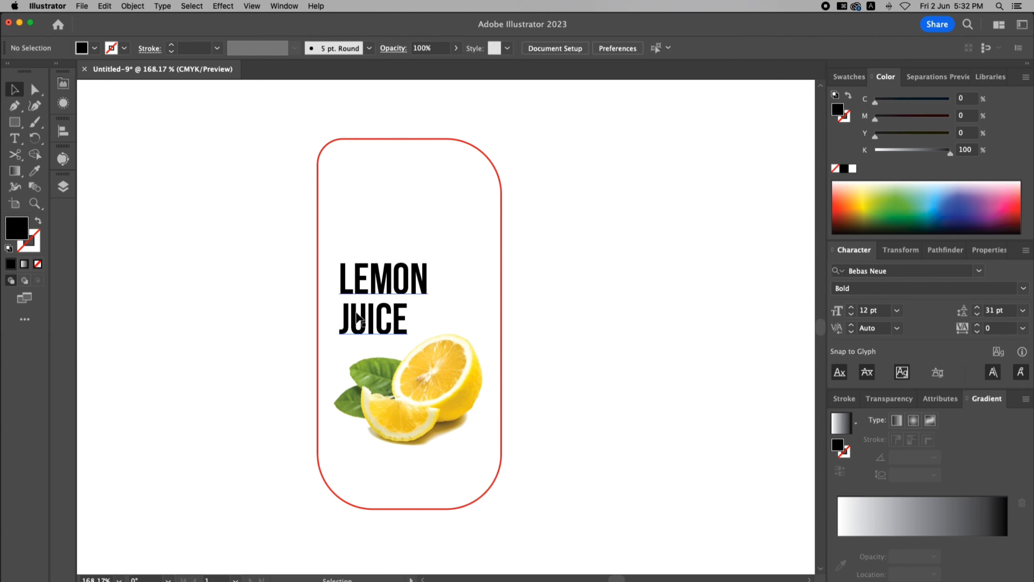
- Scale the LEMON JUICE text up to about 42.8 pt and arrange it behind the lemon image
click(357, 315)
drag(429, 344, 454, 366)
right_click(408, 291)
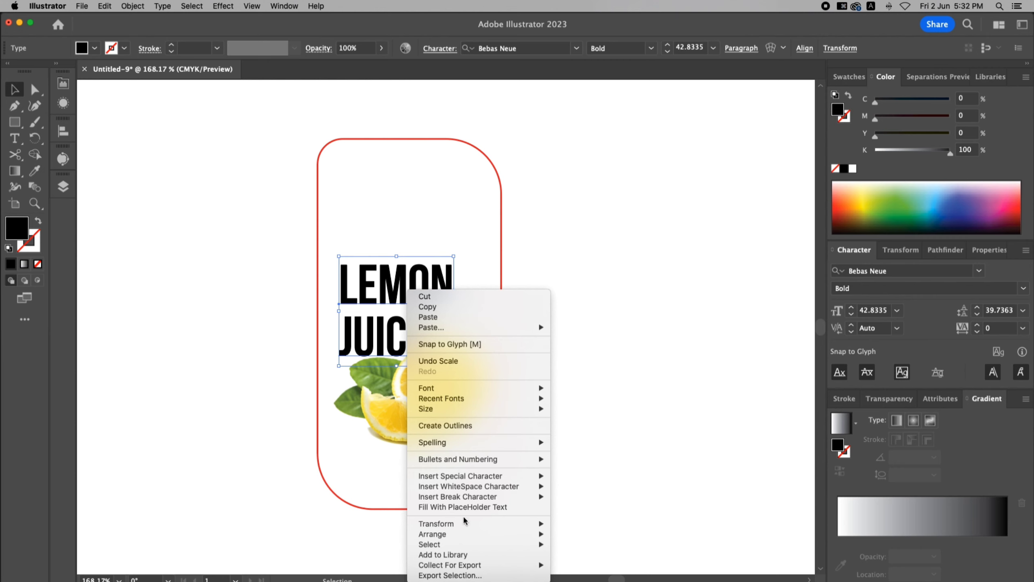
mouse_move(448, 534)
click(588, 558)
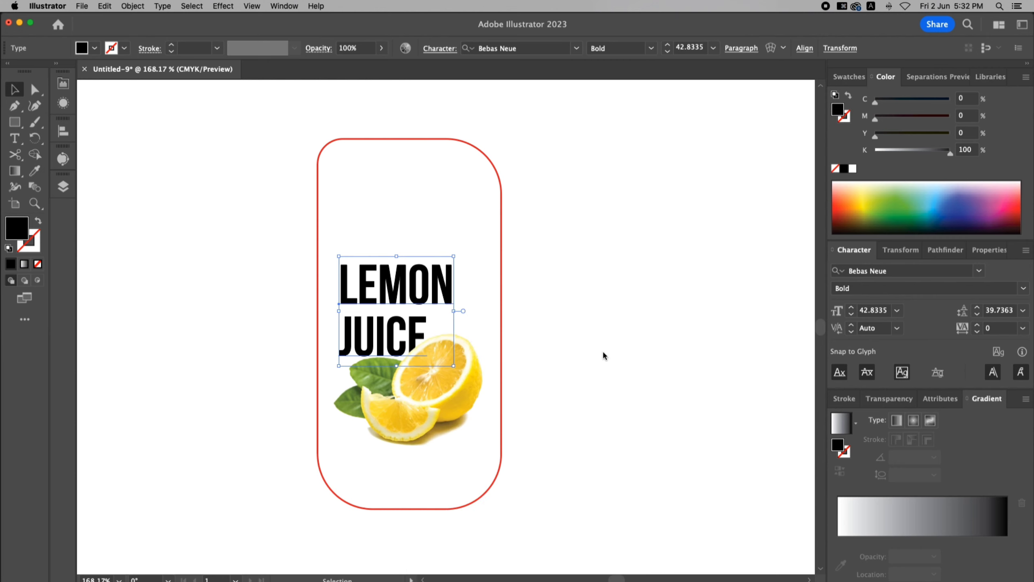
- Nudge the LEMON JUICE text slightly right and up, and set its tracking to 20
click(603, 352)
drag(421, 297, 429, 294)
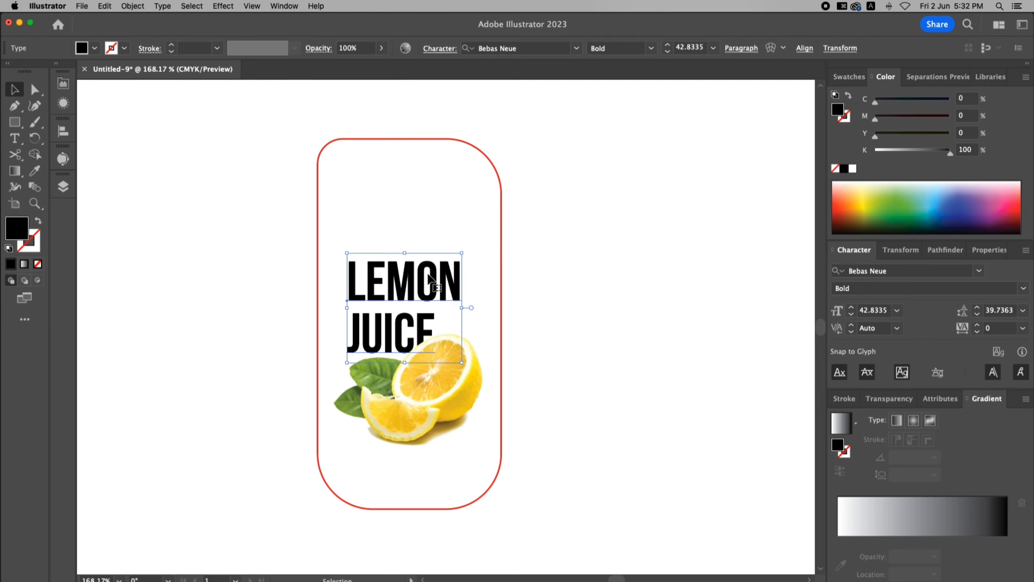
click(995, 328)
text(20)
key(Return)
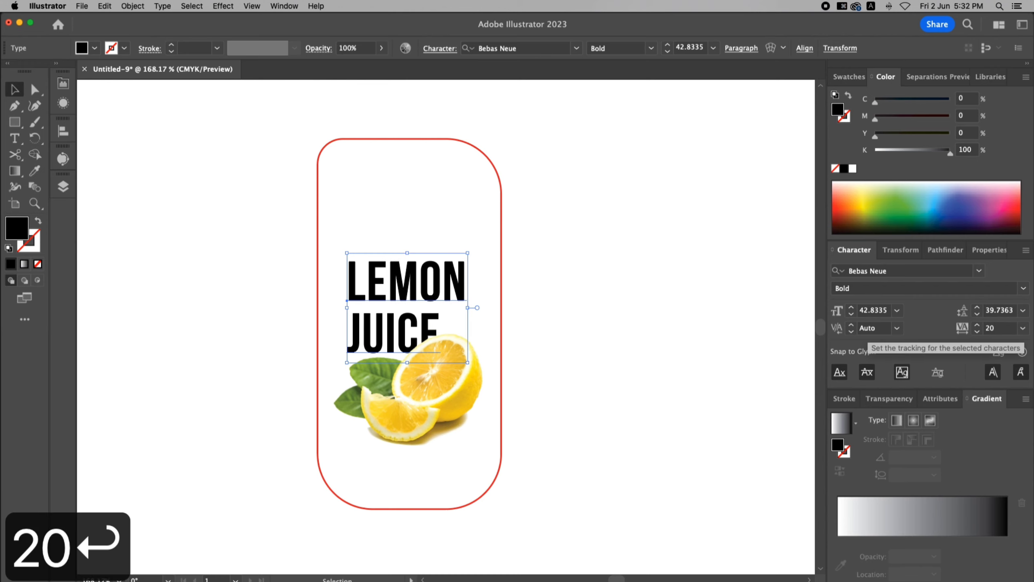
- Convert the LEMON JUICE text to outlines
click(577, 336)
click(434, 287)
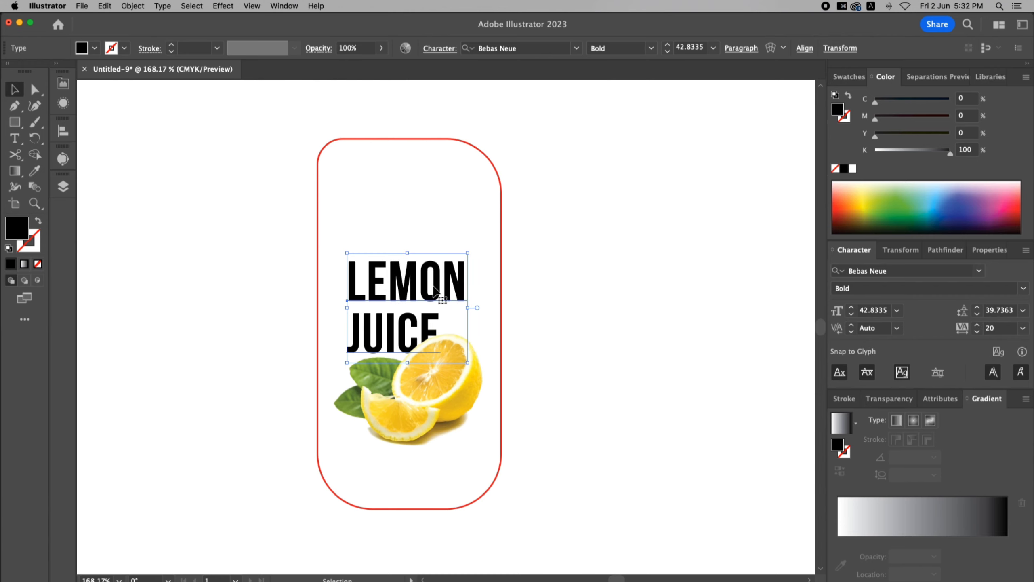
right_click(433, 287)
click(479, 425)
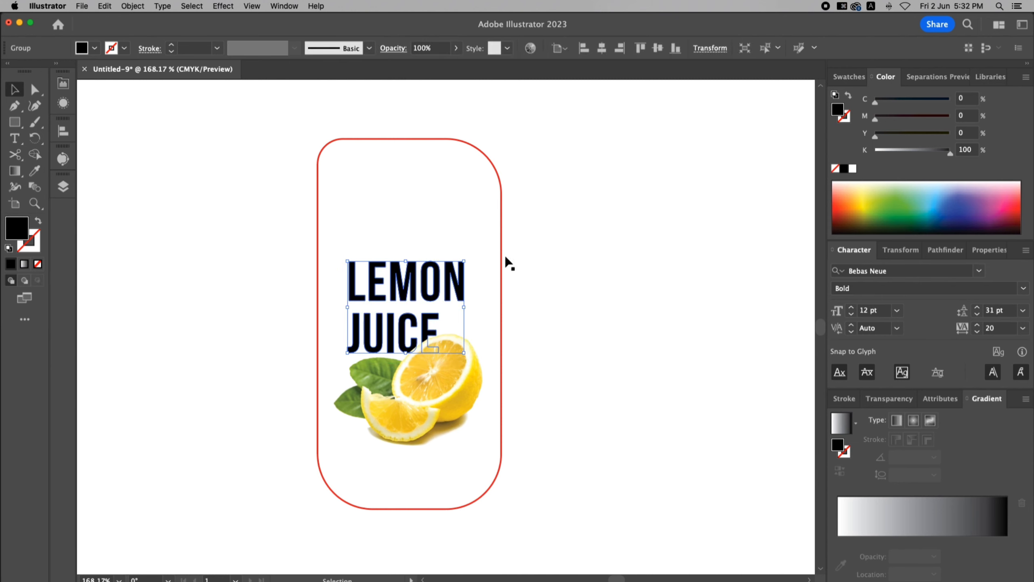
- Centre the LEMON JUICE title horizontally with the red label outline and shift the lemon image slightly to the right
shift+click(505, 258)
click(602, 48)
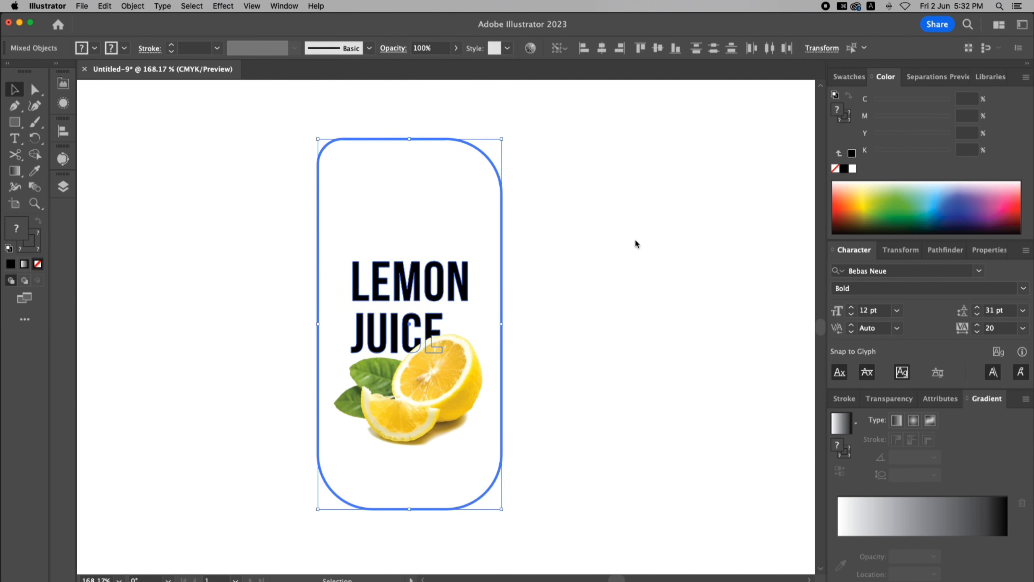
click(637, 238)
drag(458, 387, 465, 388)
click(594, 349)
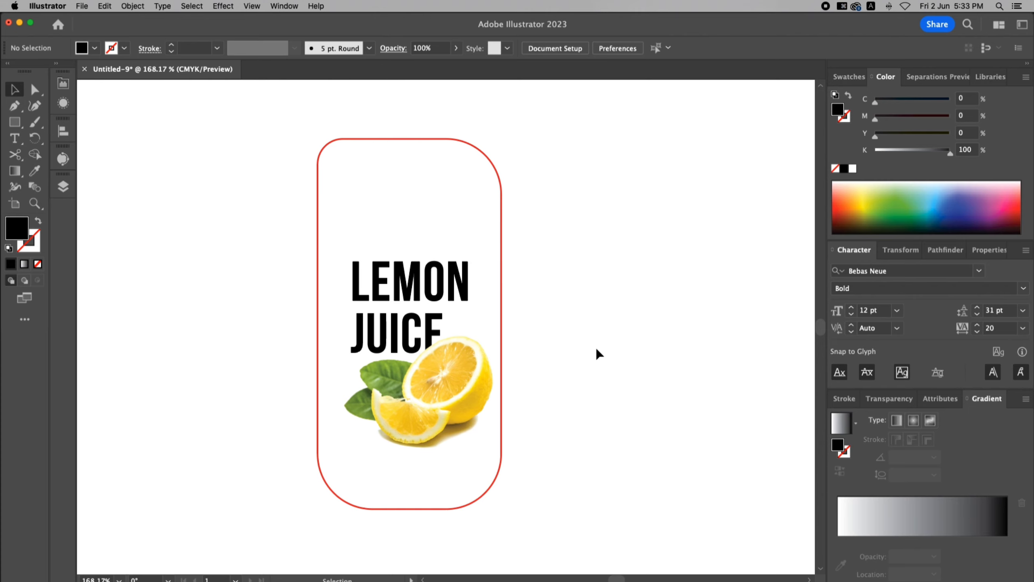
- Add a two-line text below the lemon image reading "Natural Healthy" and "fruit juice"
scroll(596, 350, down, 3)
key(z)
drag(244, 286, 481, 365)
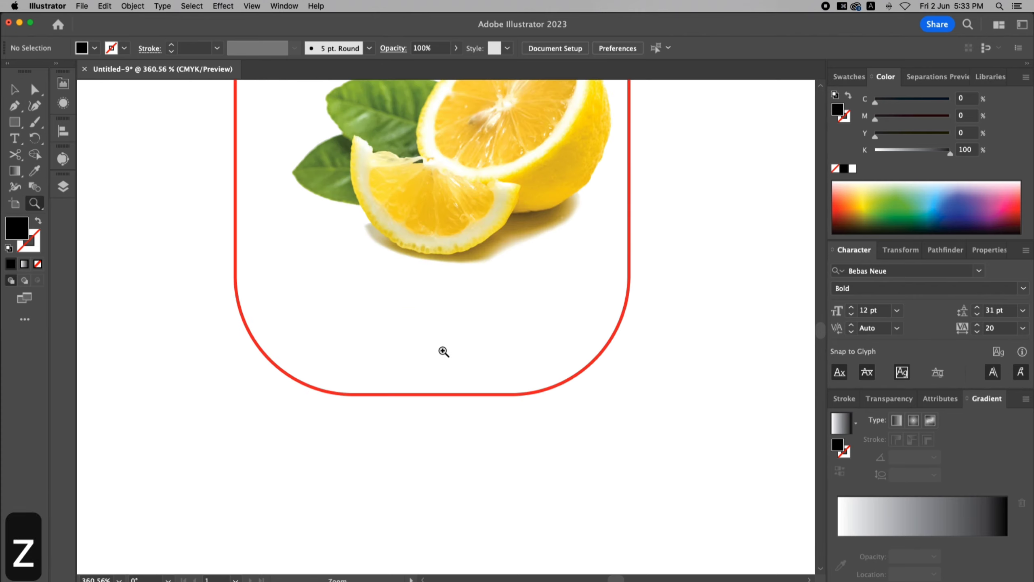
key(t)
click(310, 307)
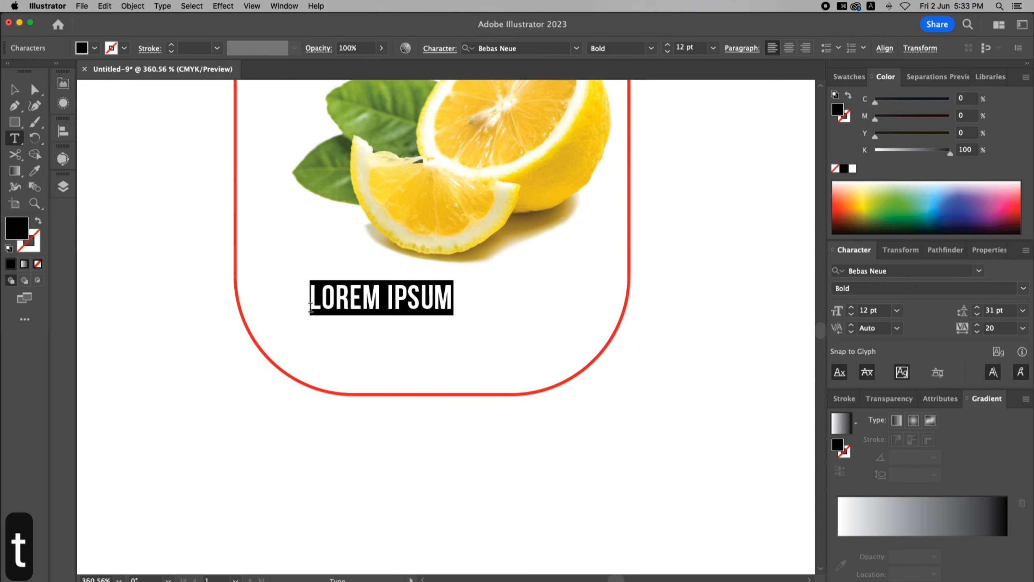
text(n)
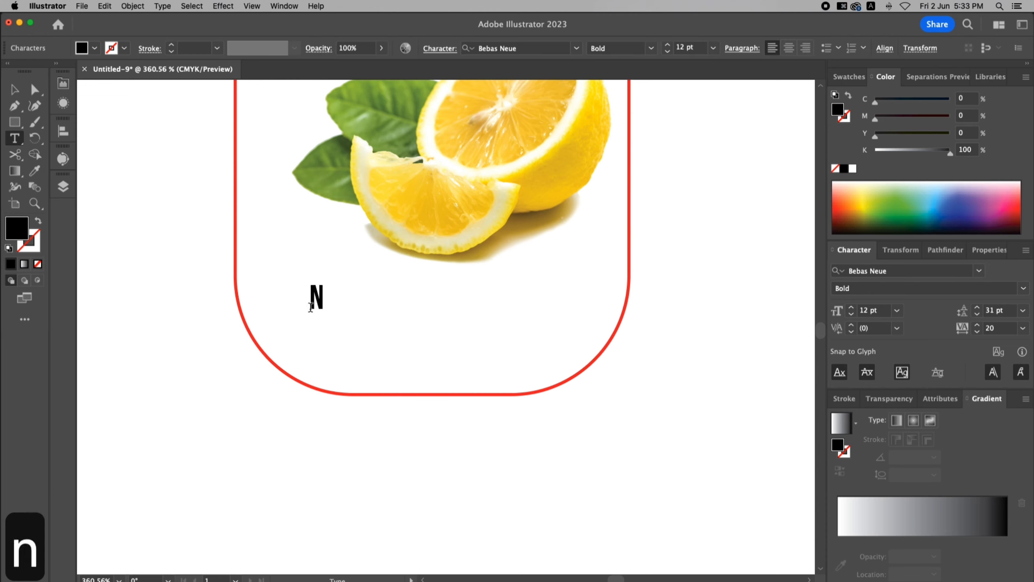
text(atur)
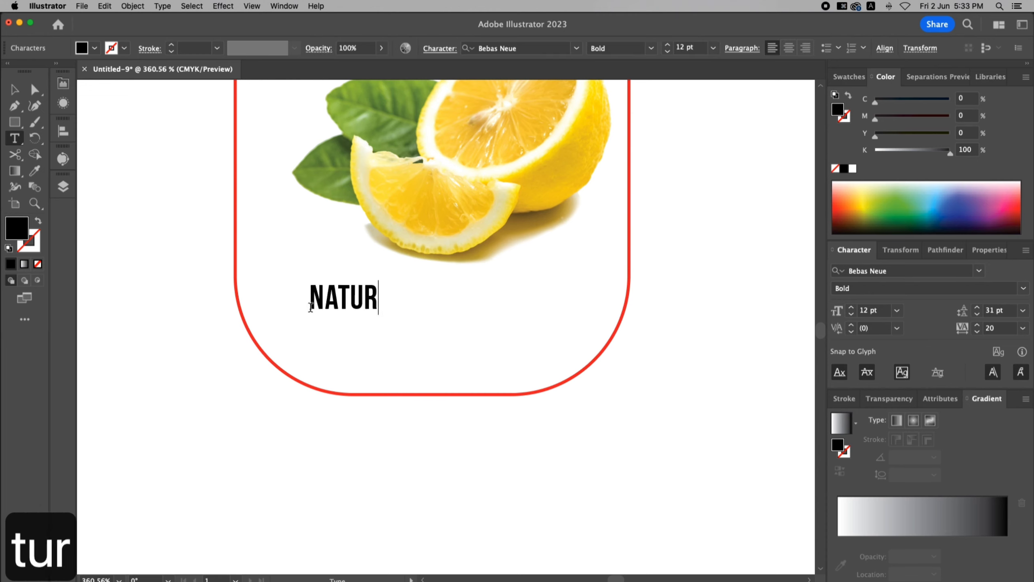
text(al)
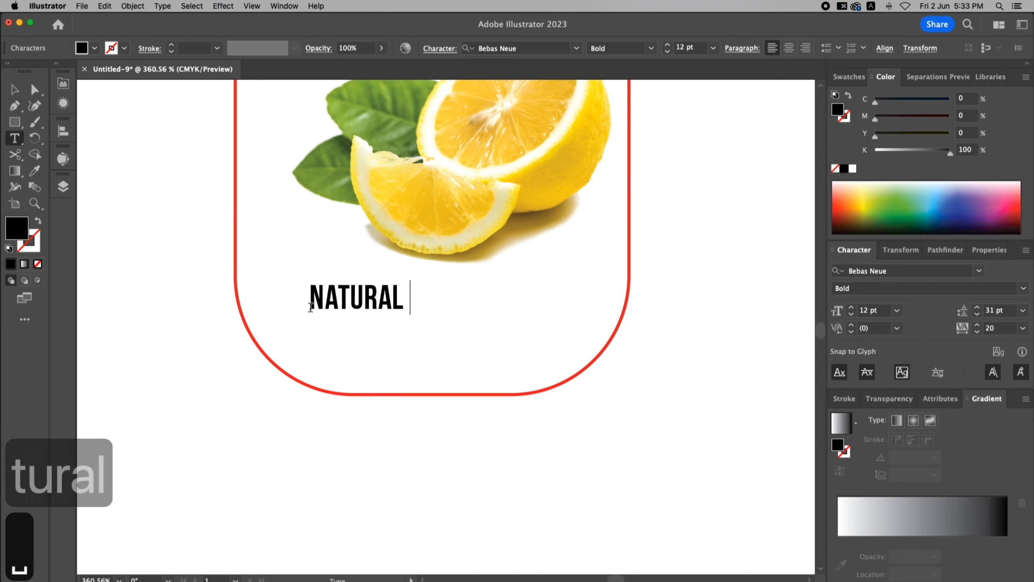
text( Healt)
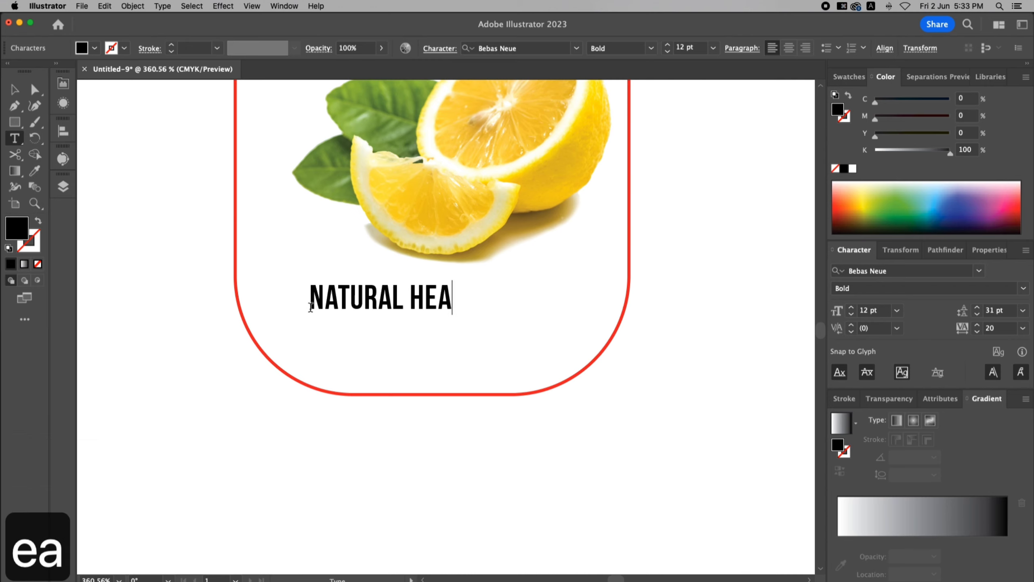
text(hy)
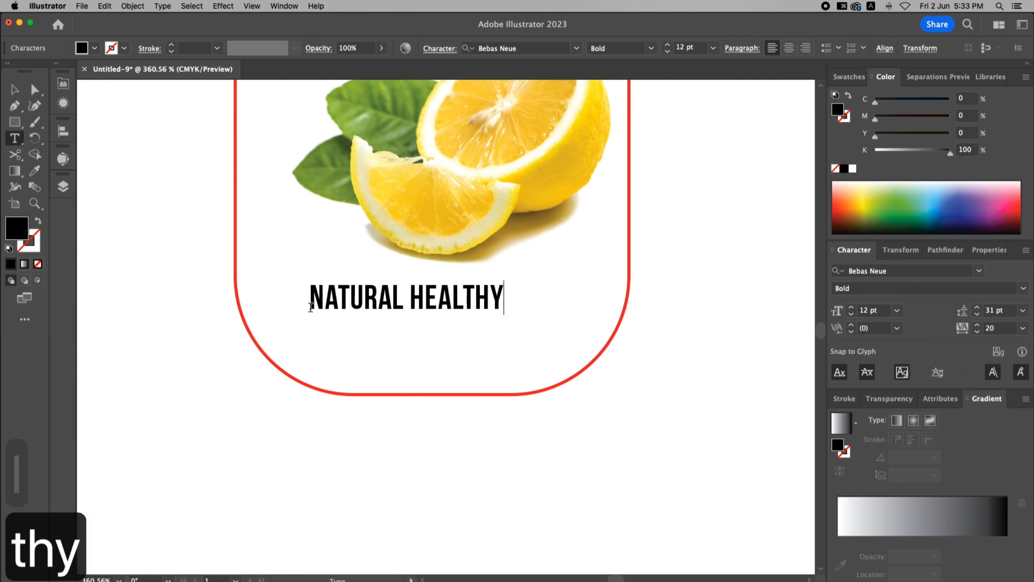
key(Return)
text(fruit)
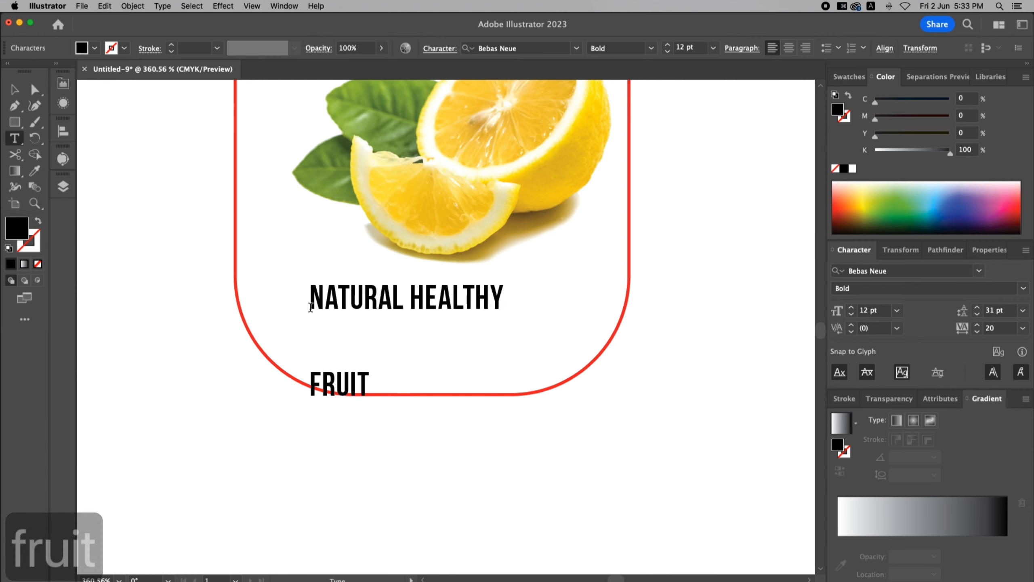
text( juice)
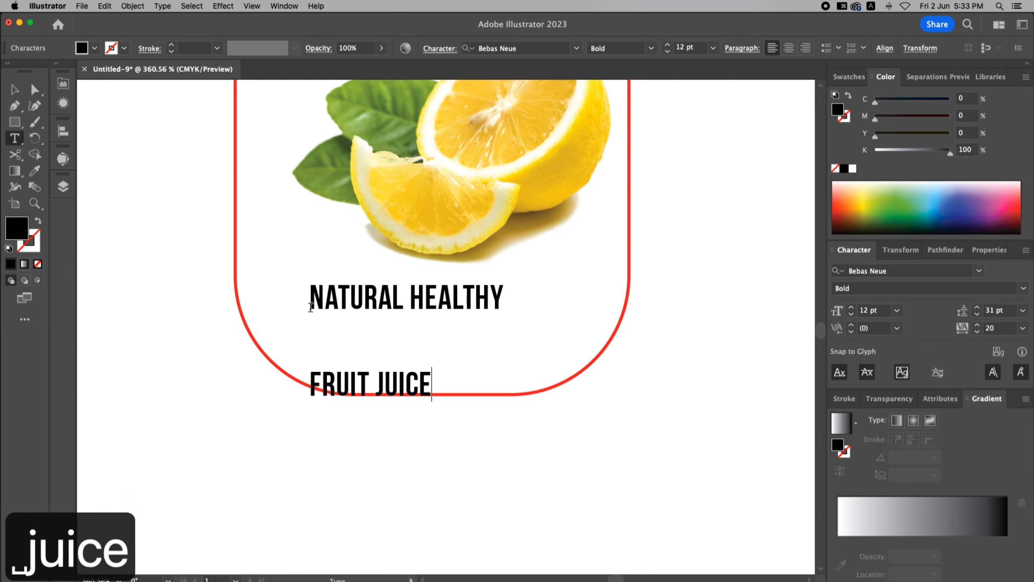
key(Escape)
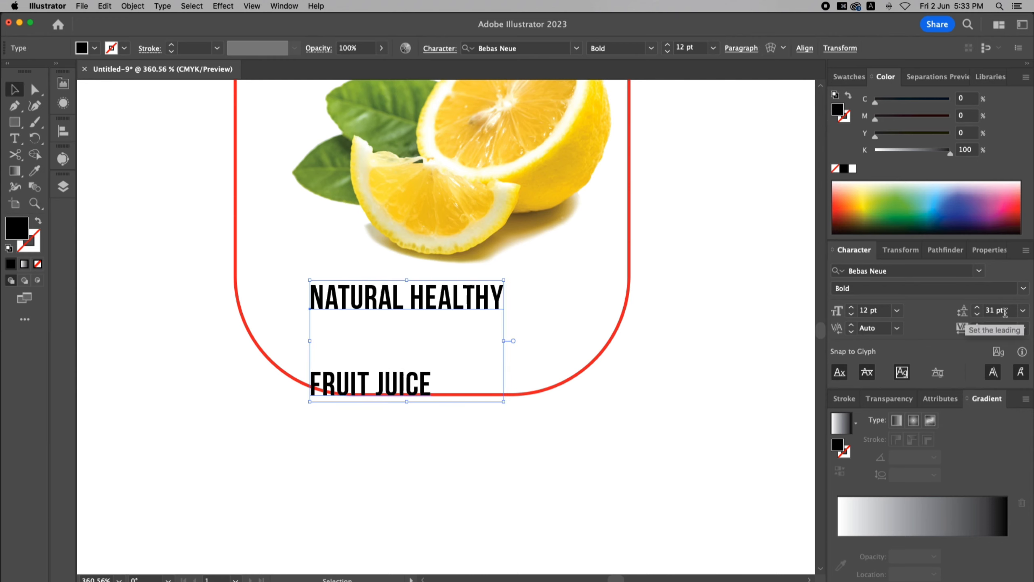
- Set the leading of the Natural Healthy fruit juice text to 11 pt and its font to Arial Bold
click(1023, 310)
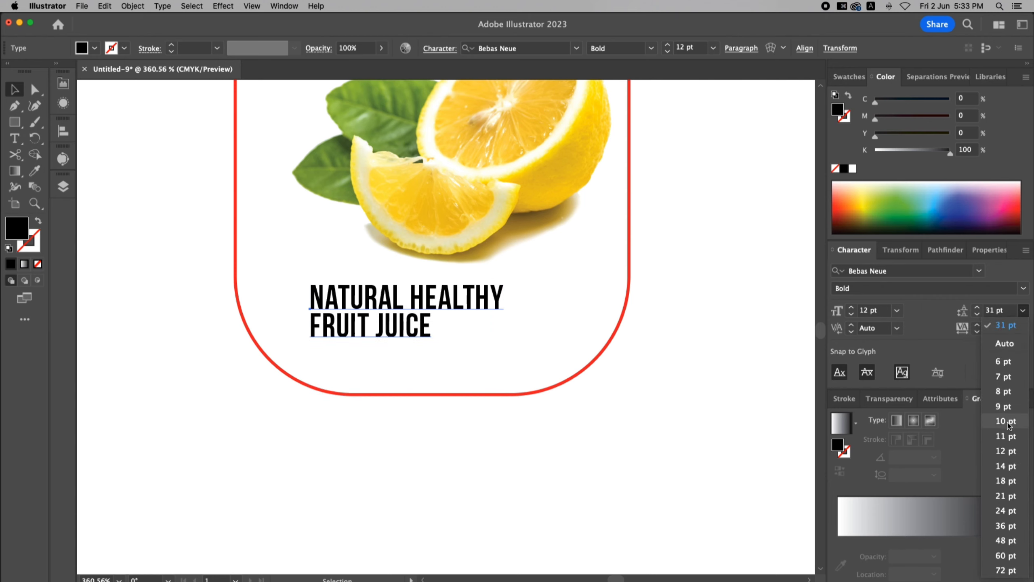
click(1010, 436)
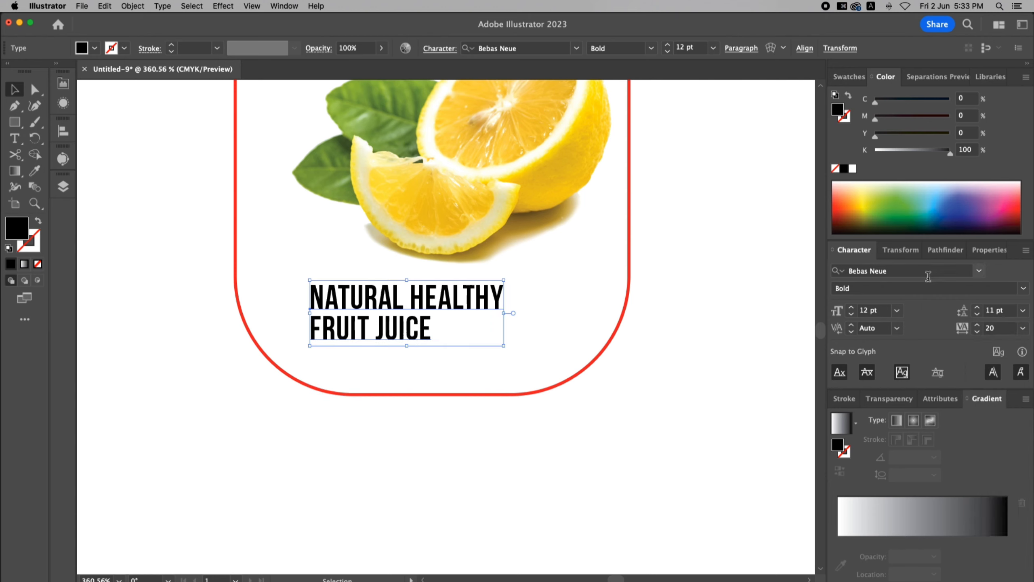
click(978, 271)
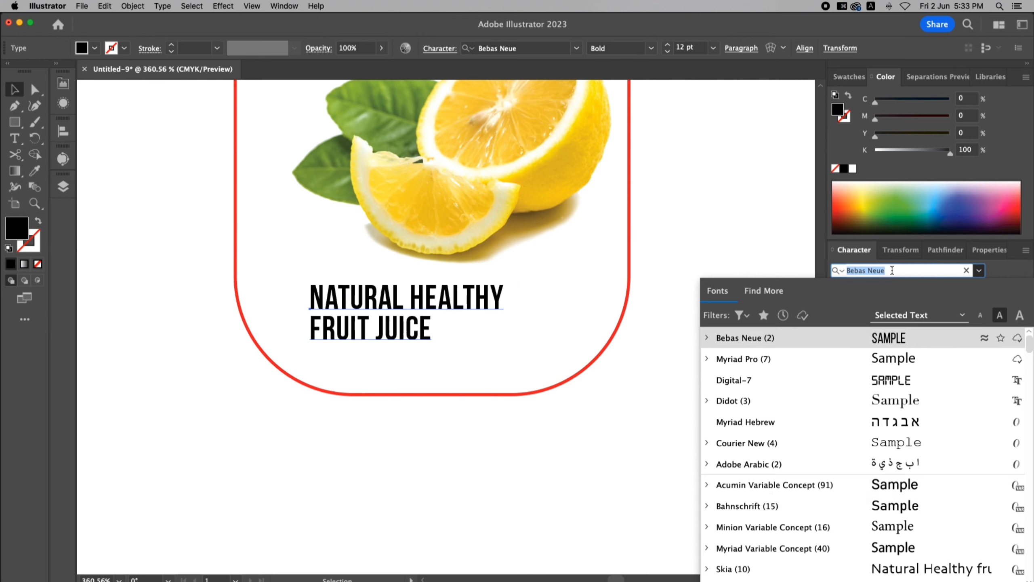
text(aro)
key(BackSpace)
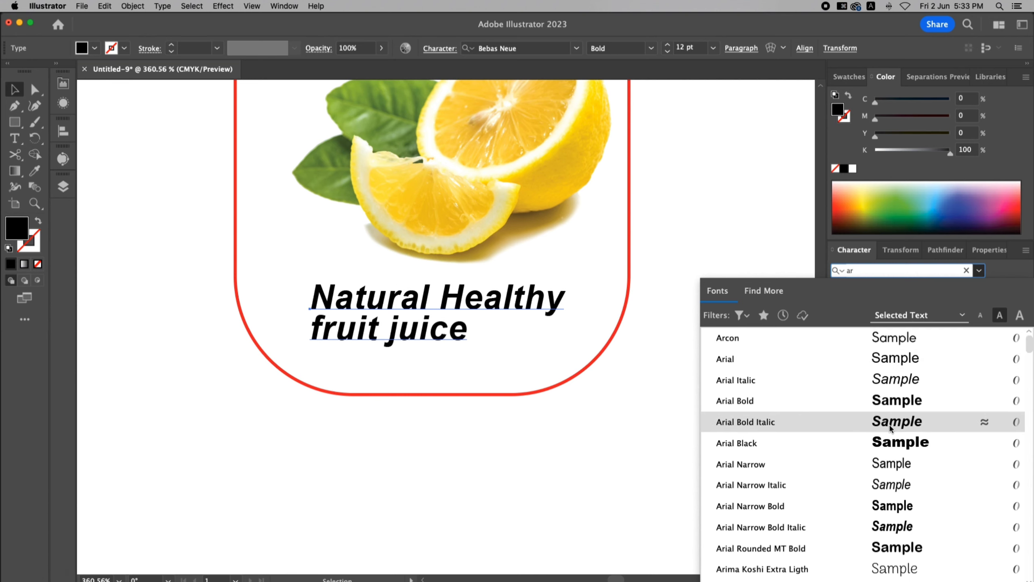
click(890, 413)
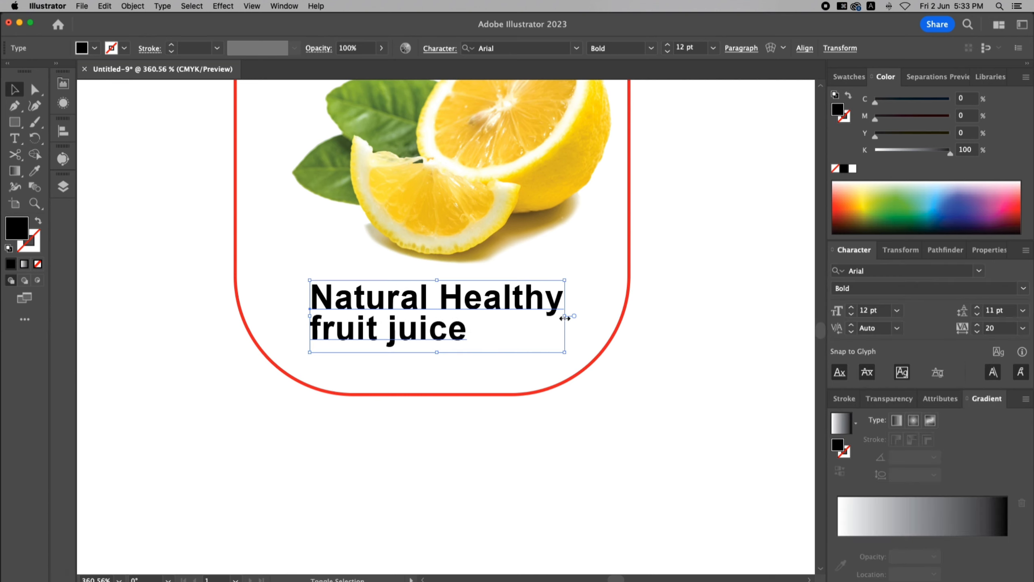
- Scale the Natural Healthy fruit juice text down to about 8 pt and place it in the label's lower-left area
drag(565, 318, 480, 317)
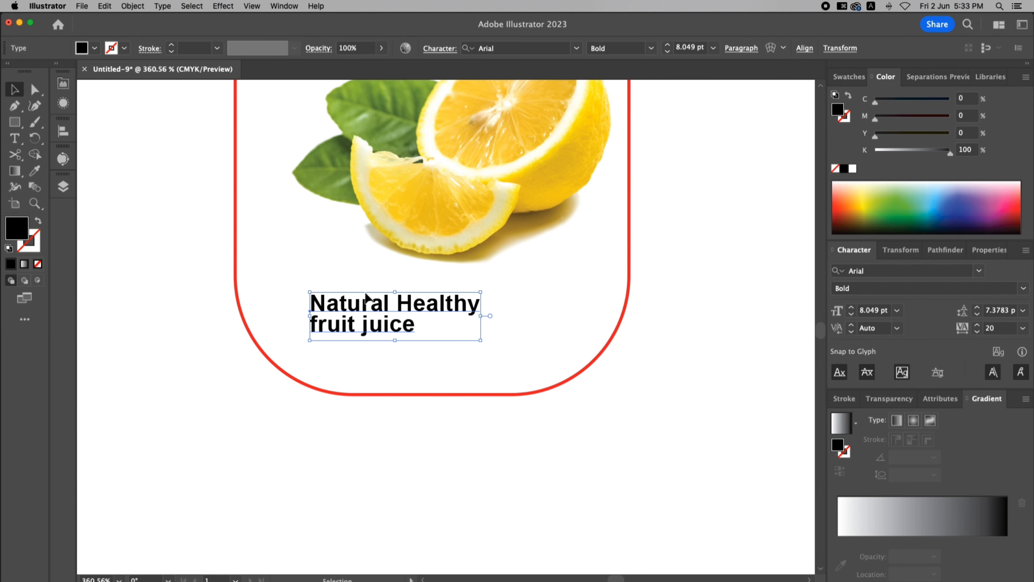
drag(406, 308, 363, 289)
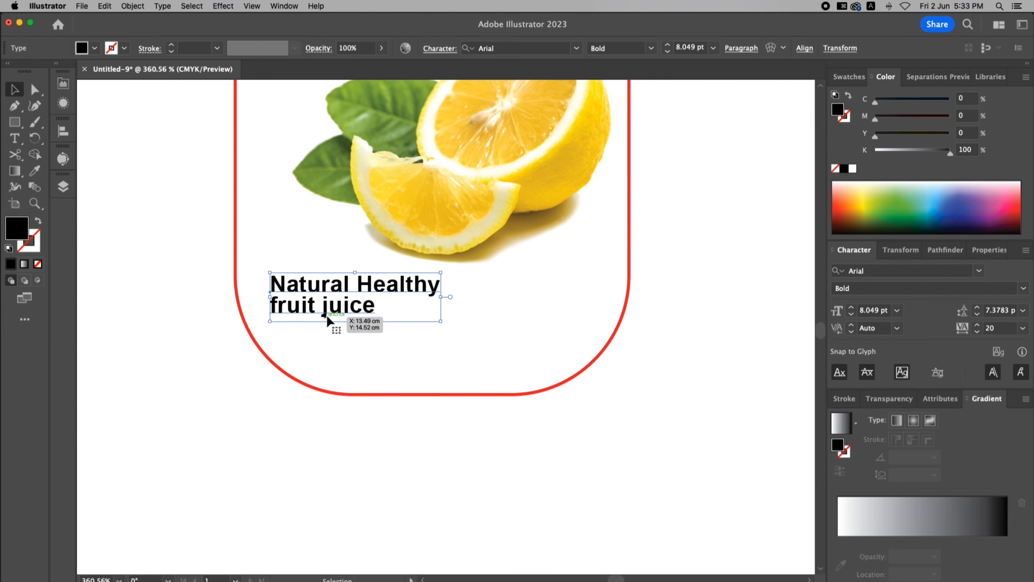
- Change the Natural Healthy fruit juice text to Title Case and nudge it slightly down
click(162, 6)
mouse_move(217, 165)
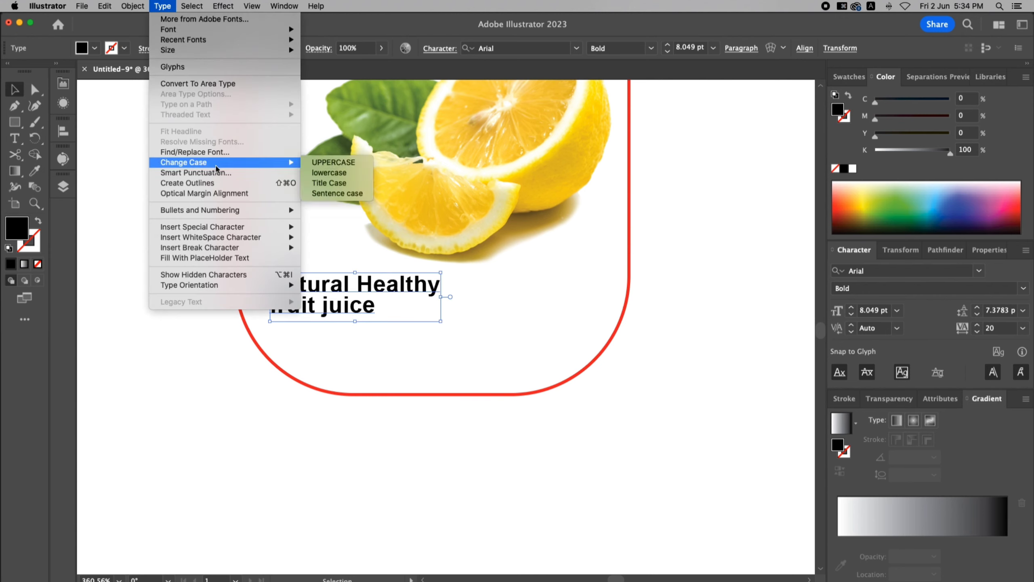
click(322, 183)
click(422, 468)
drag(361, 296, 363, 302)
click(384, 430)
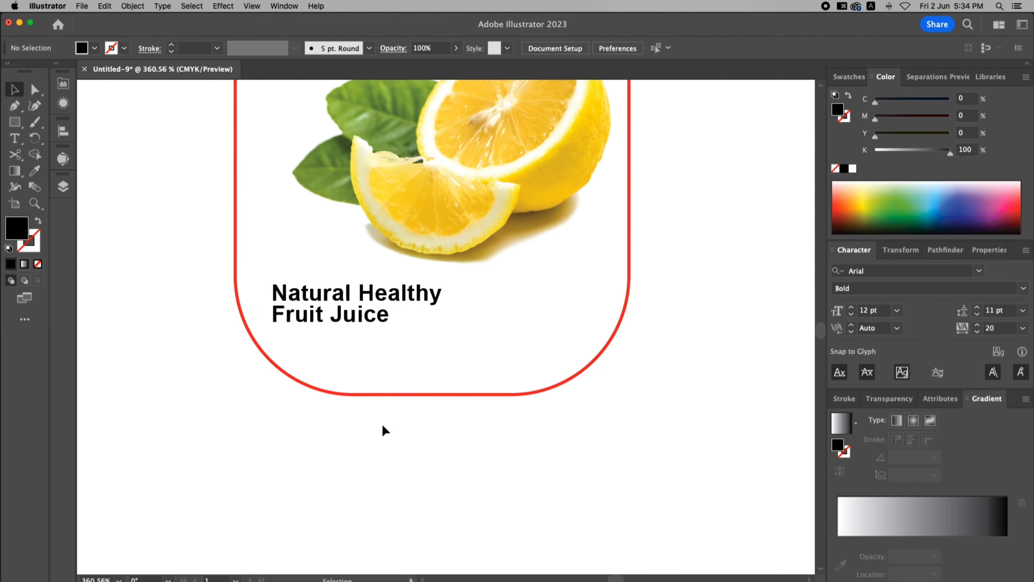
- Add a "150ml." text to the right of the tagline inside the label, scaled to about 9.3 pt
click(14, 138)
click(515, 306)
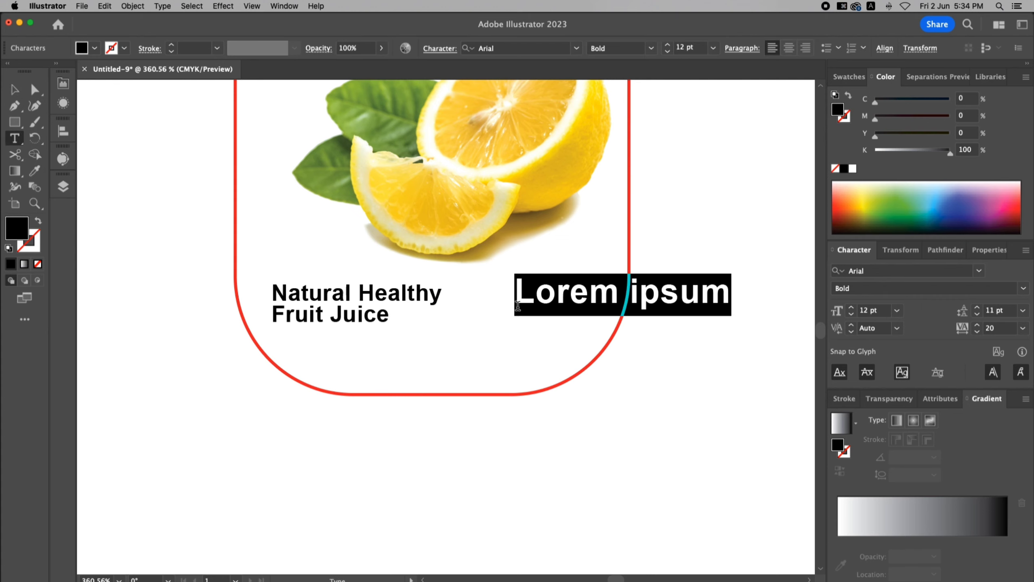
text(15)
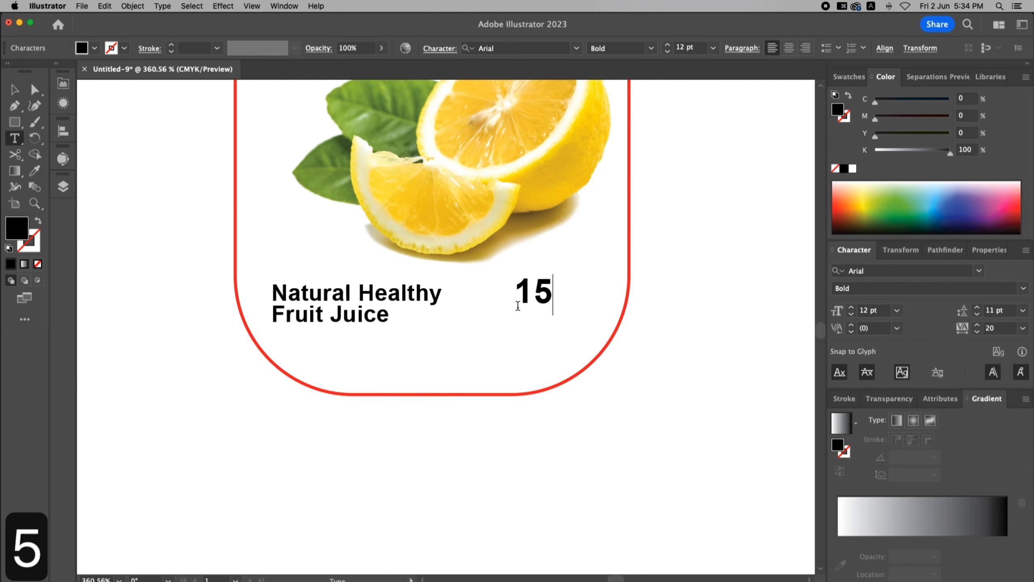
text(0)
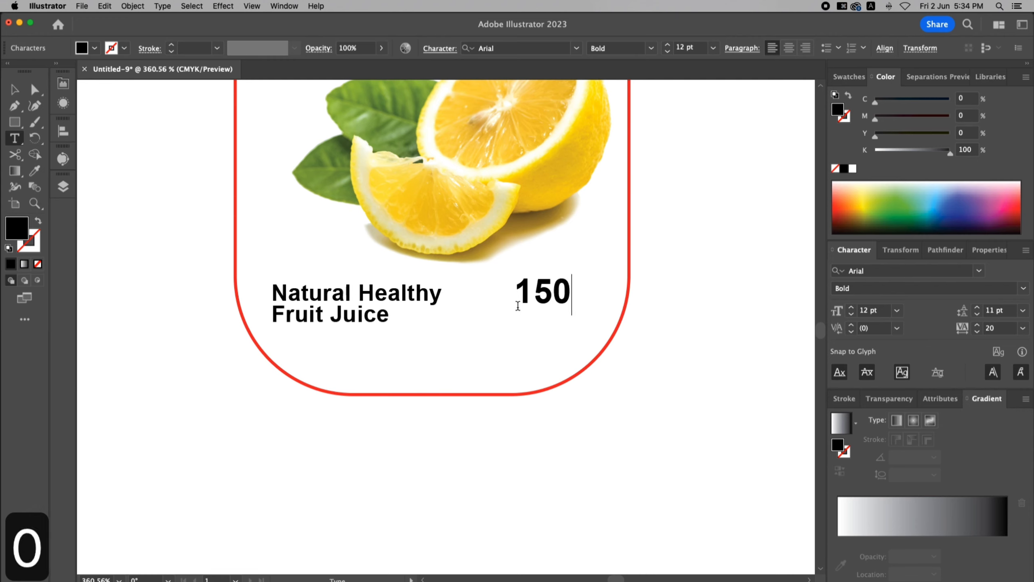
text(ml)
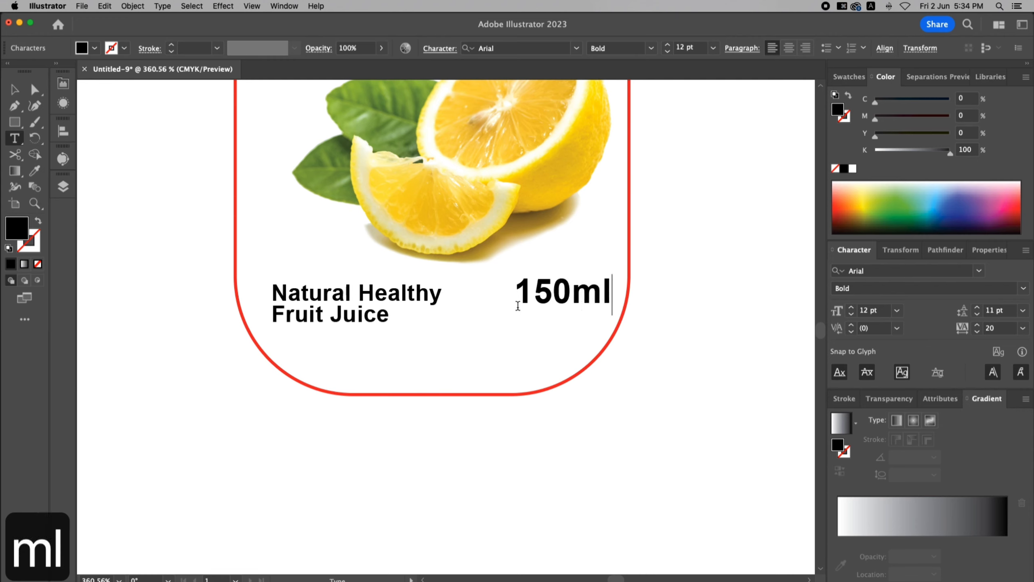
text(.)
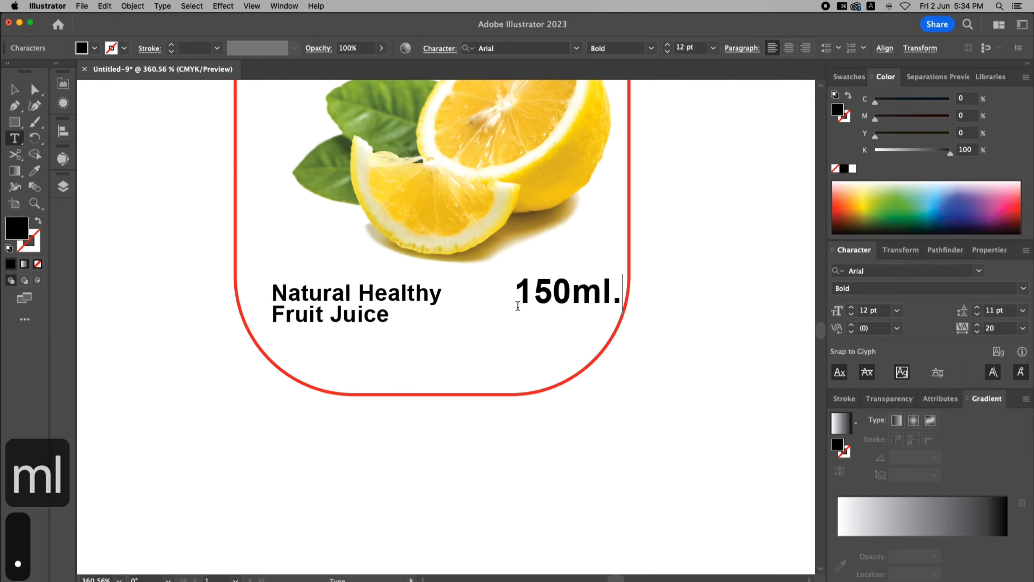
click(15, 90)
mouse_move(572, 302)
mouse_down()
mouse_move(548, 312)
mouse_move(596, 308)
mouse_move(575, 313)
mouse_up()
- Align the bottom edges of the 150ml. text and the Natural Healthy Fruit Juice text
shift+click(387, 316)
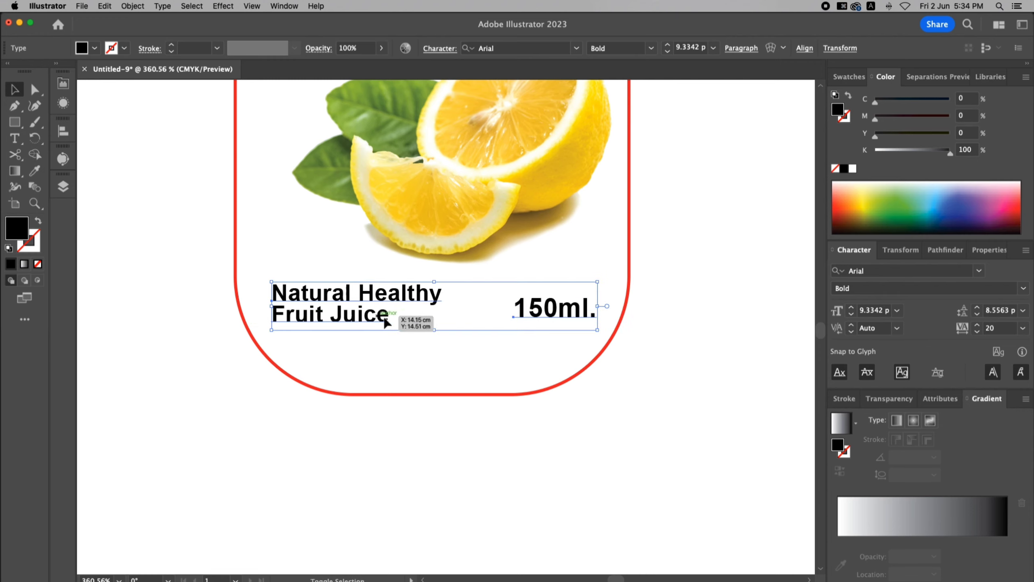
click(63, 132)
click(229, 159)
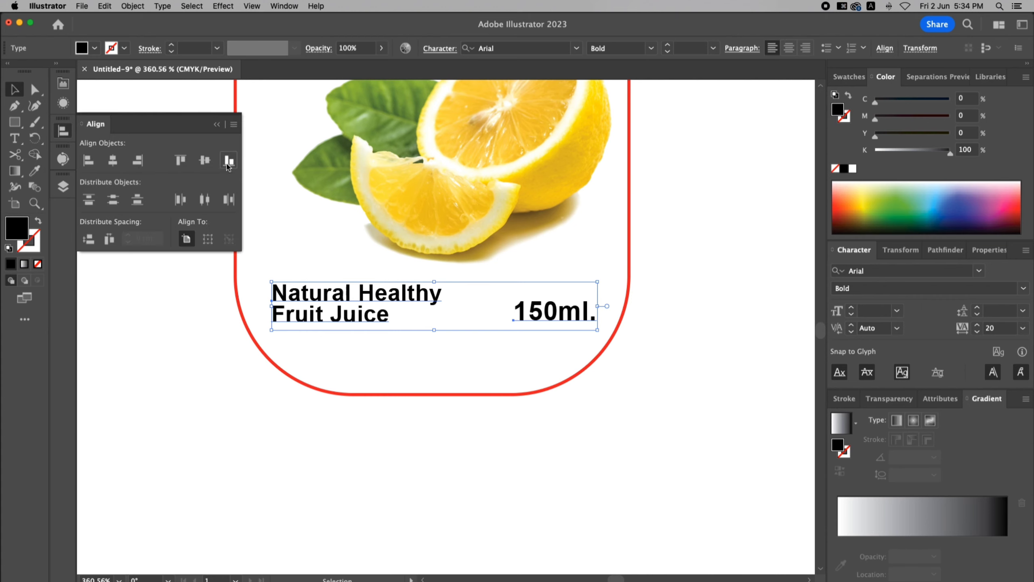
click(217, 124)
click(202, 126)
- Convert the 150ml. text and the Natural Healthy Fruit Juice text to outlines
key(space)
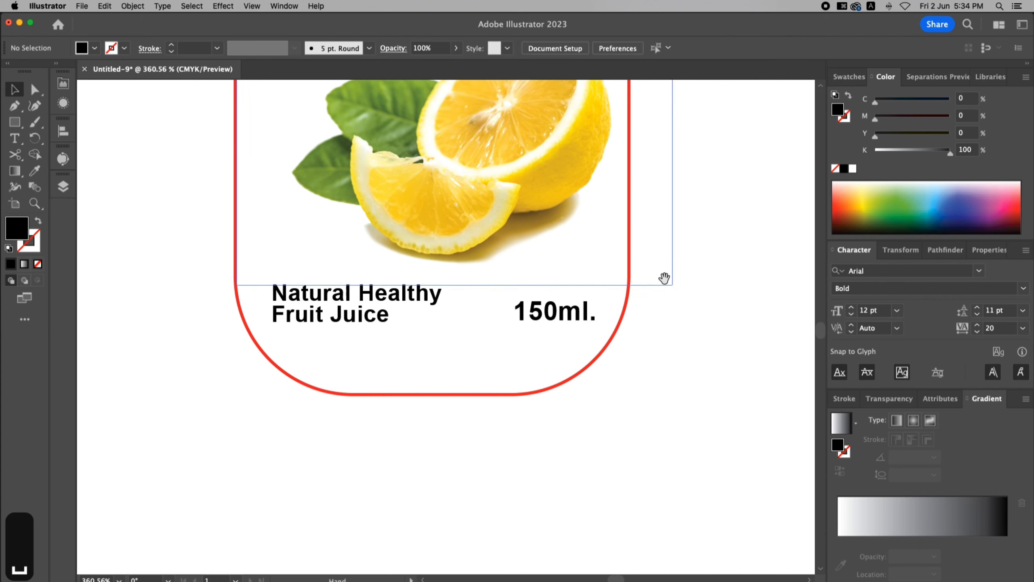
drag(662, 277, 657, 285)
click(585, 328)
right_click(572, 328)
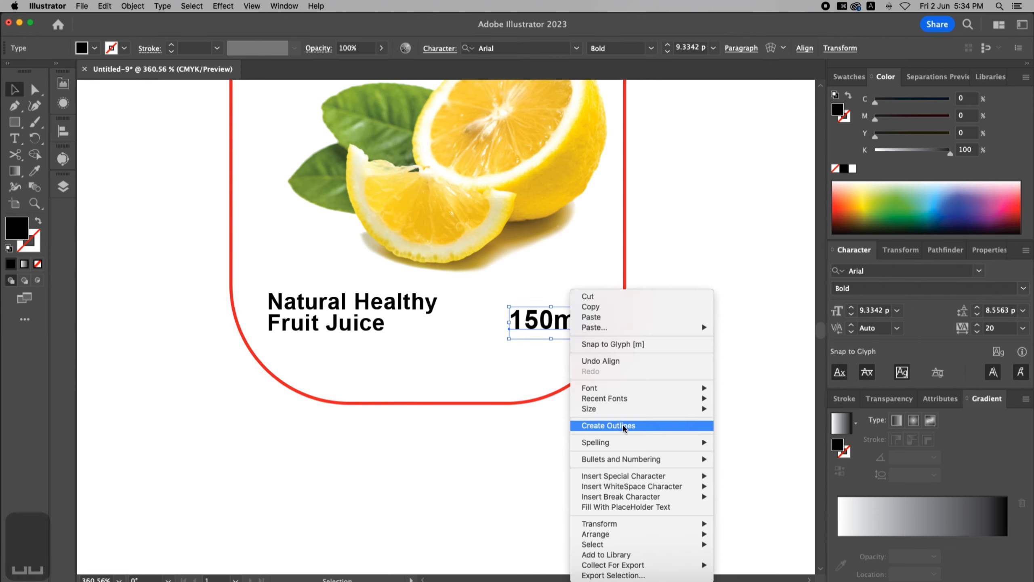
click(622, 427)
right_click(373, 311)
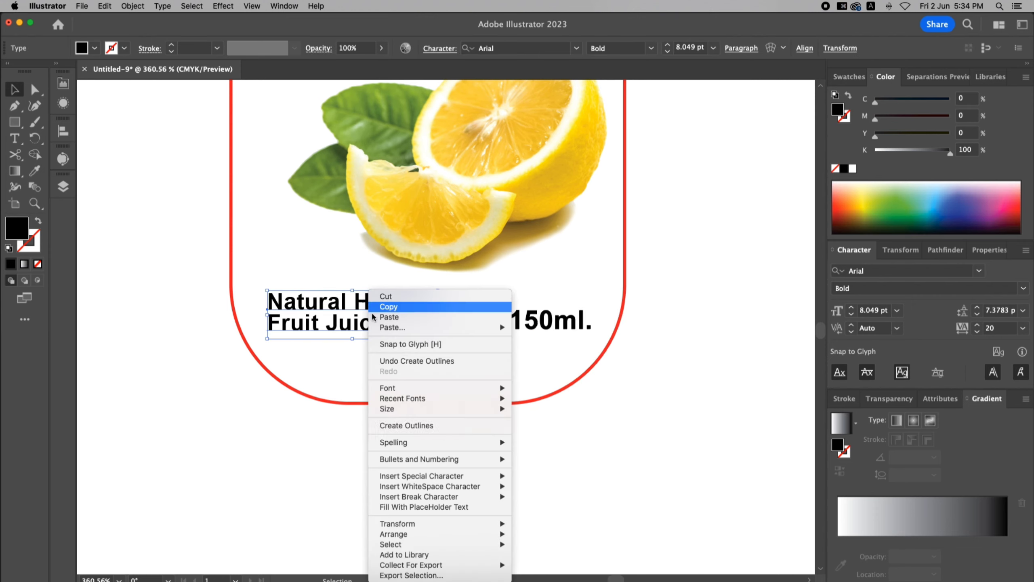
click(432, 428)
click(559, 334)
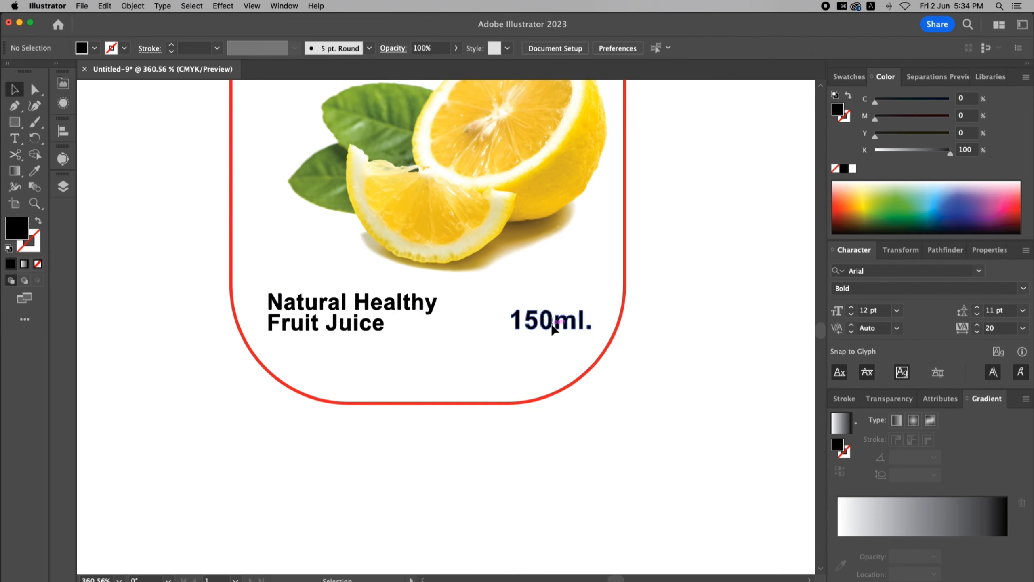
- Recolor the 150ml. text with the yellow sampled from the lemon's rind in the image
click(549, 323)
click(35, 171)
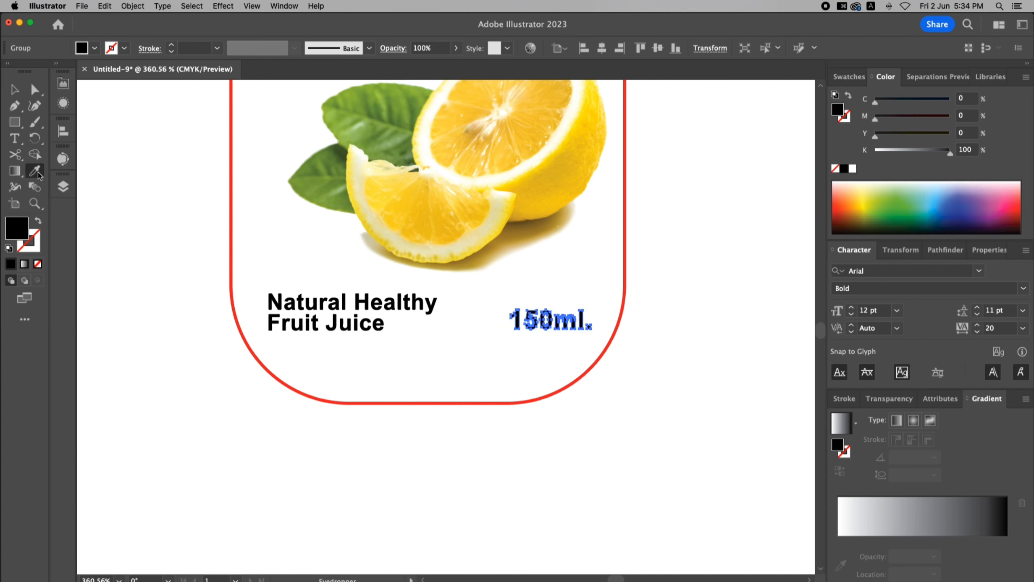
click(573, 182)
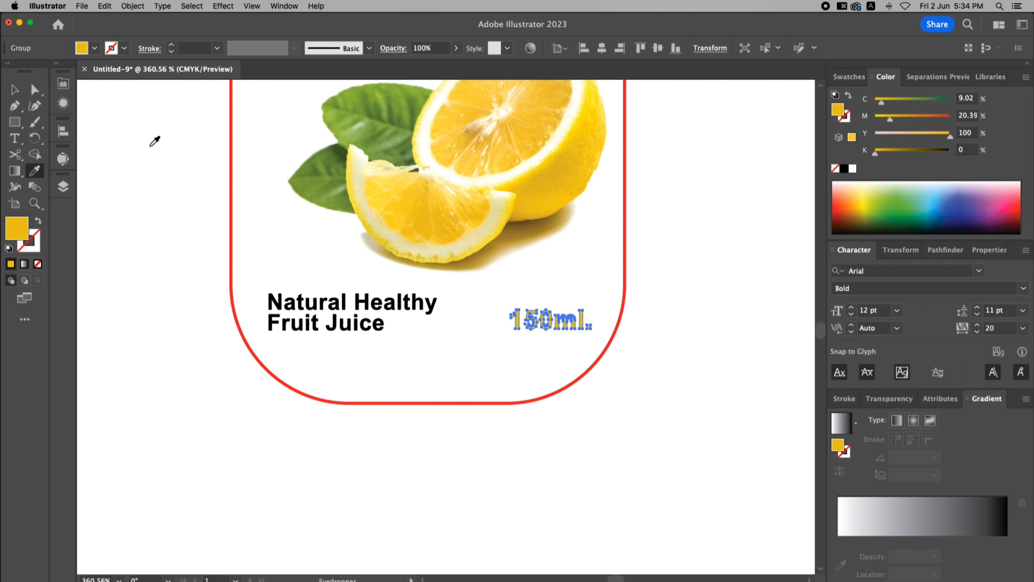
click(19, 92)
click(299, 439)
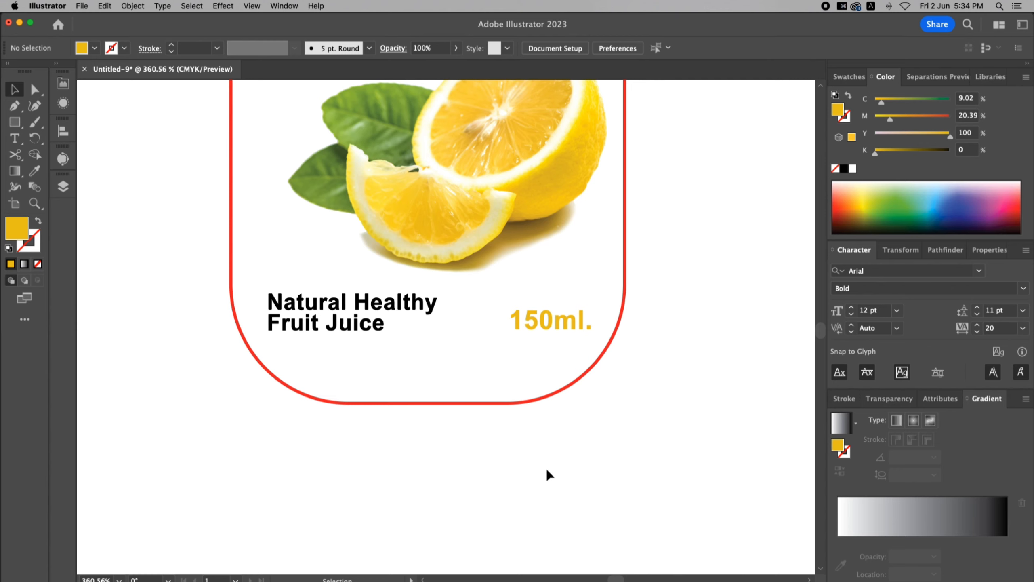
- Recolor the LEMON JUICE title with the yellow sampled from the 150ml. text
key(super+0)
key(z)
drag(289, 153, 619, 512)
key(v)
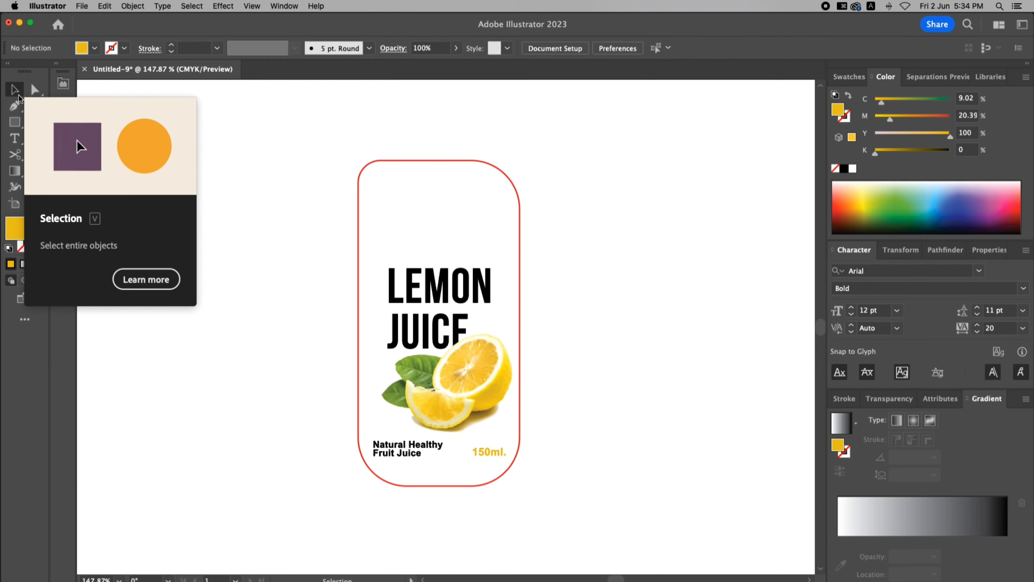
click(447, 284)
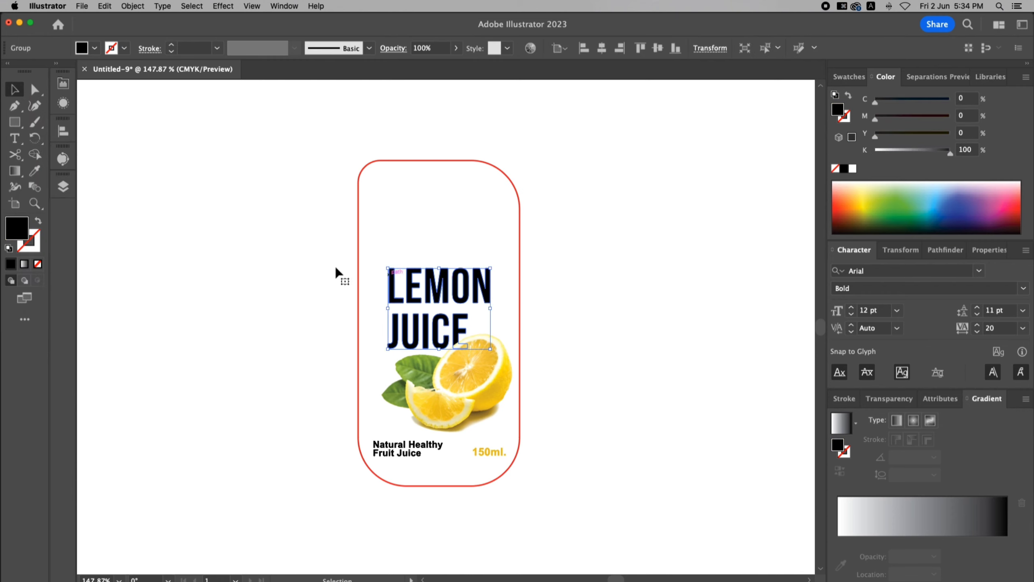
key(i)
click(490, 449)
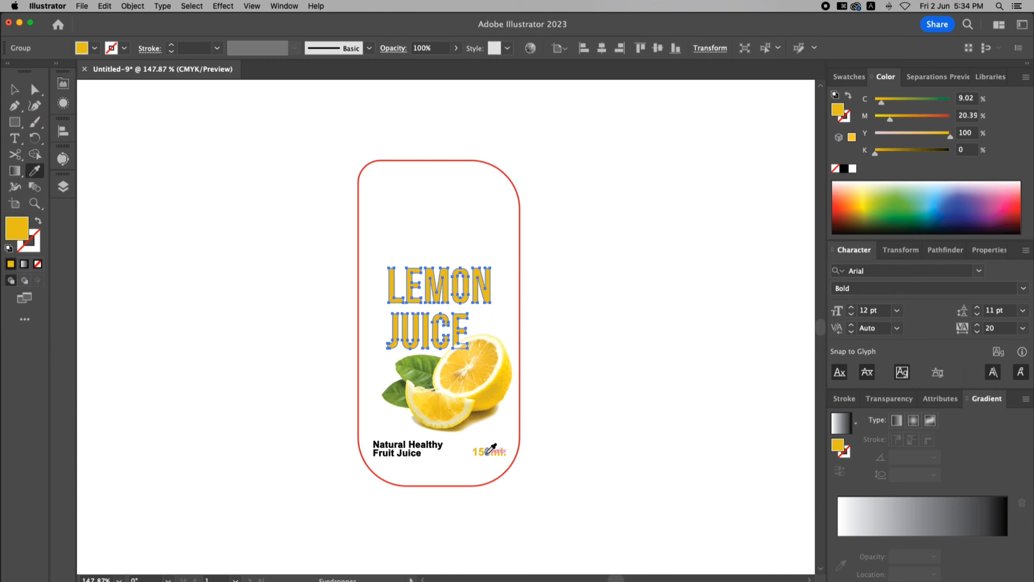
key(v)
click(247, 138)
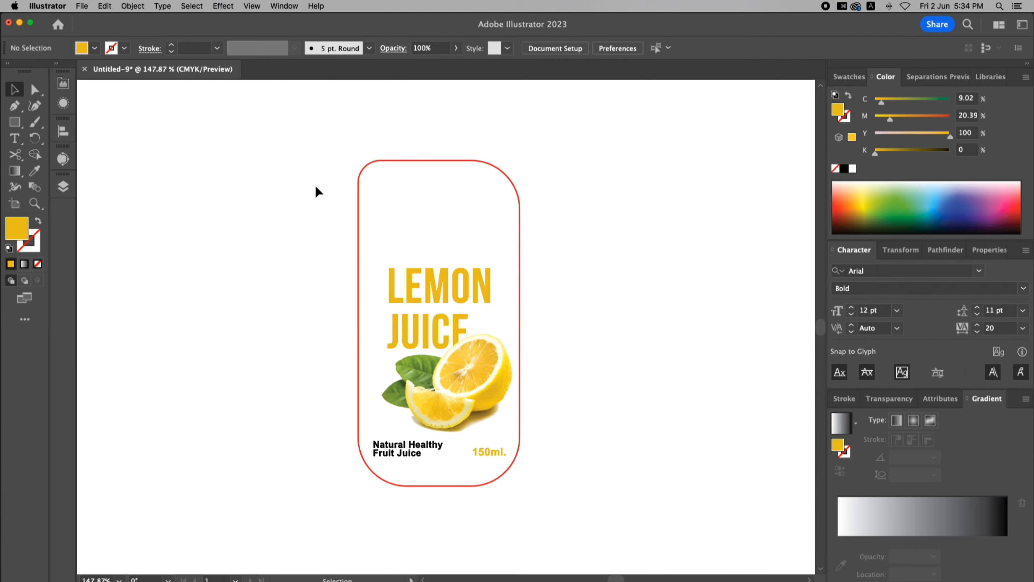
- Draw a small yellow rectangle outside the label, to the right of the title, and move it slightly farther right
key(z)
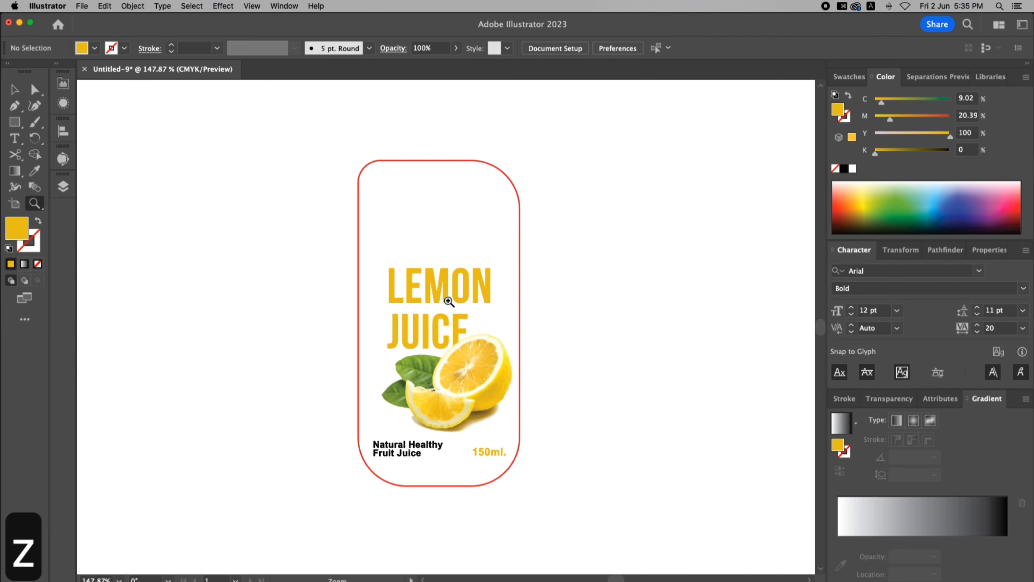
drag(309, 231, 696, 450)
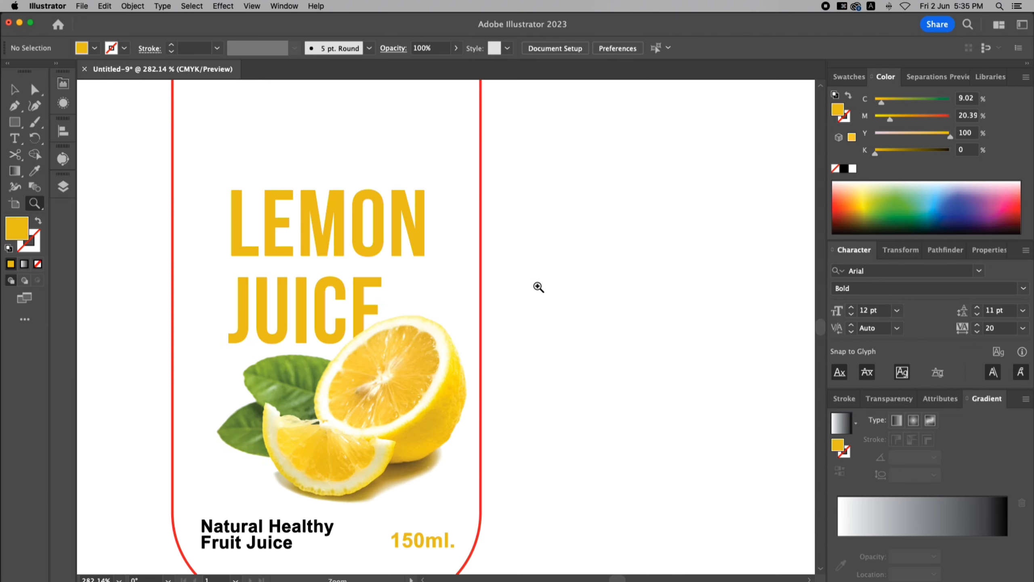
key(m)
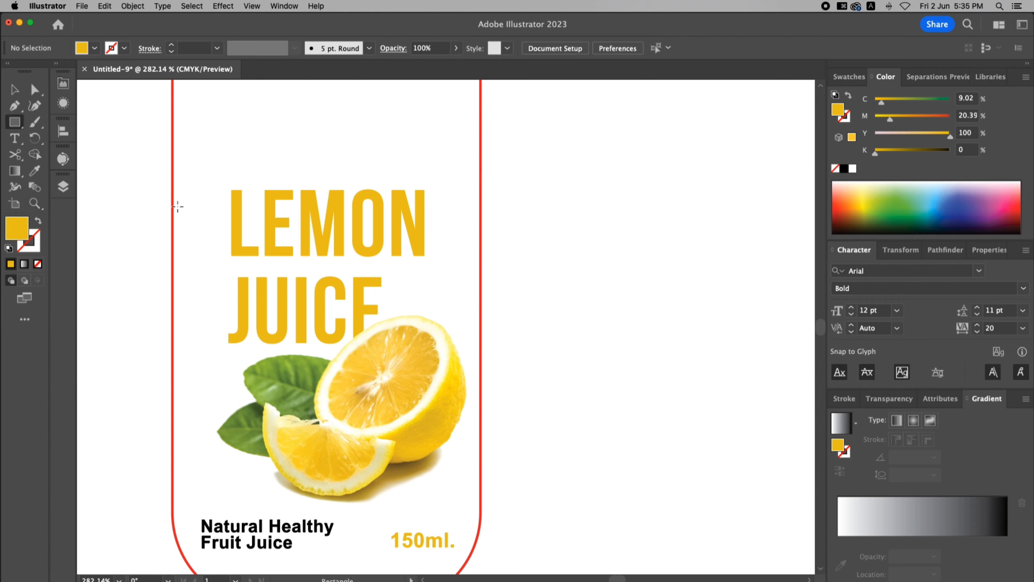
drag(515, 277, 573, 343)
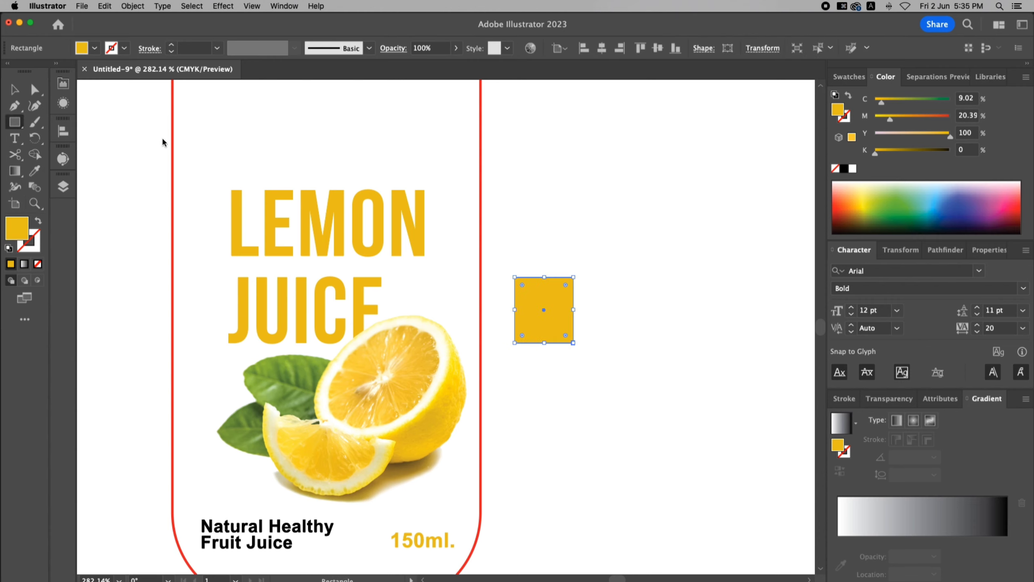
click(36, 93)
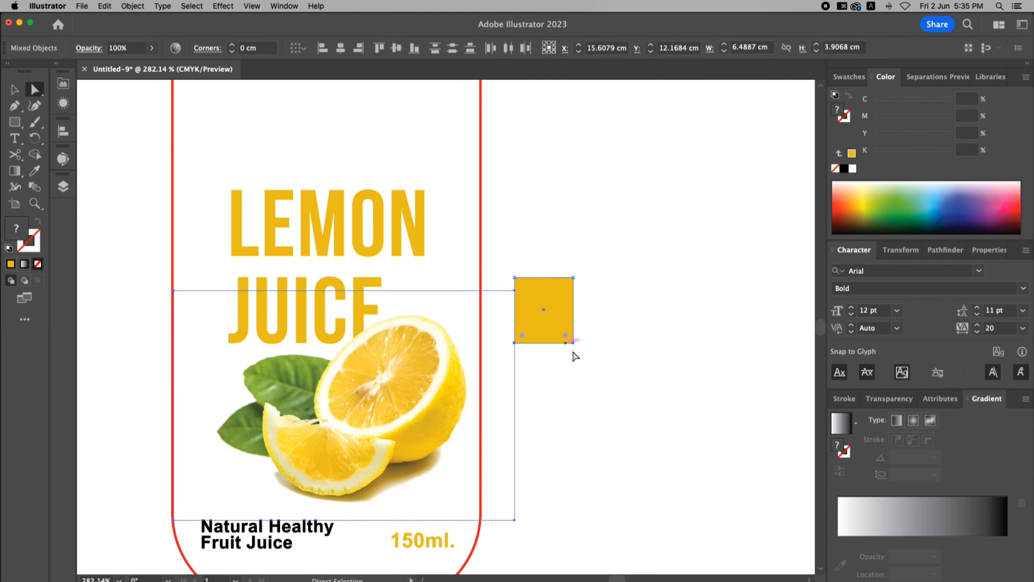
click(546, 351)
key(v)
drag(537, 337, 574, 341)
- Shape the yellow rectangle into a slightly smaller badge with rounded bottom corners and square top corners
key(a)
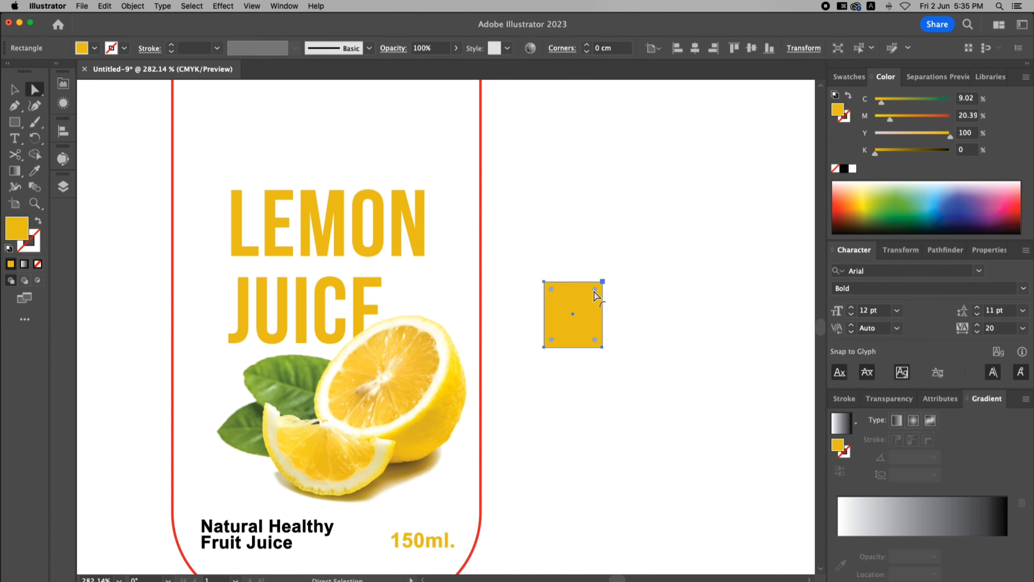
drag(595, 289, 434, 289)
click(631, 316)
key(v)
click(577, 309)
click(631, 323)
drag(434, 249, 611, 235)
key(a)
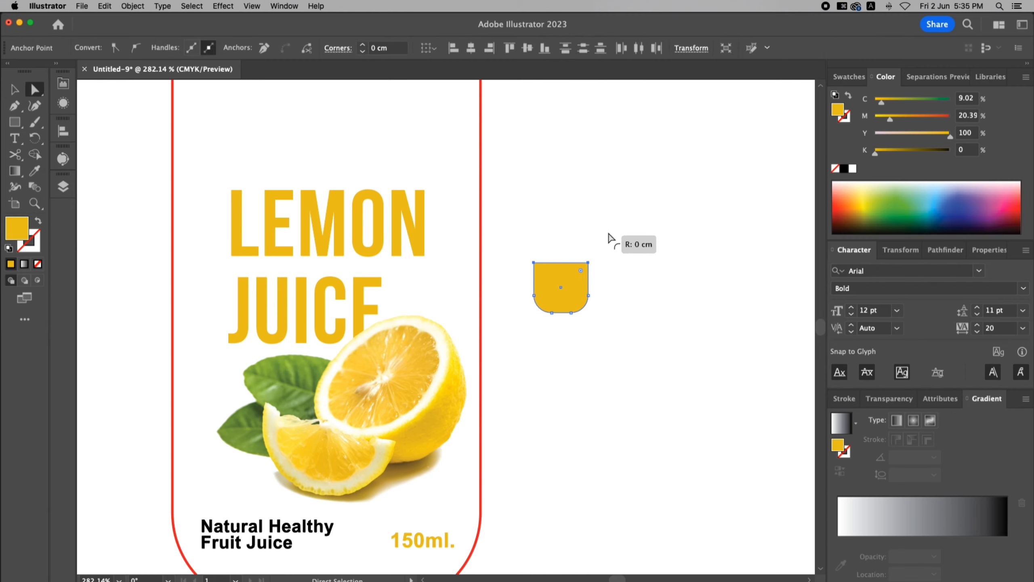
click(625, 286)
key(v)
- Move the yellow badge inside the label to the right of JUICE and scale it down slightly
key(z)
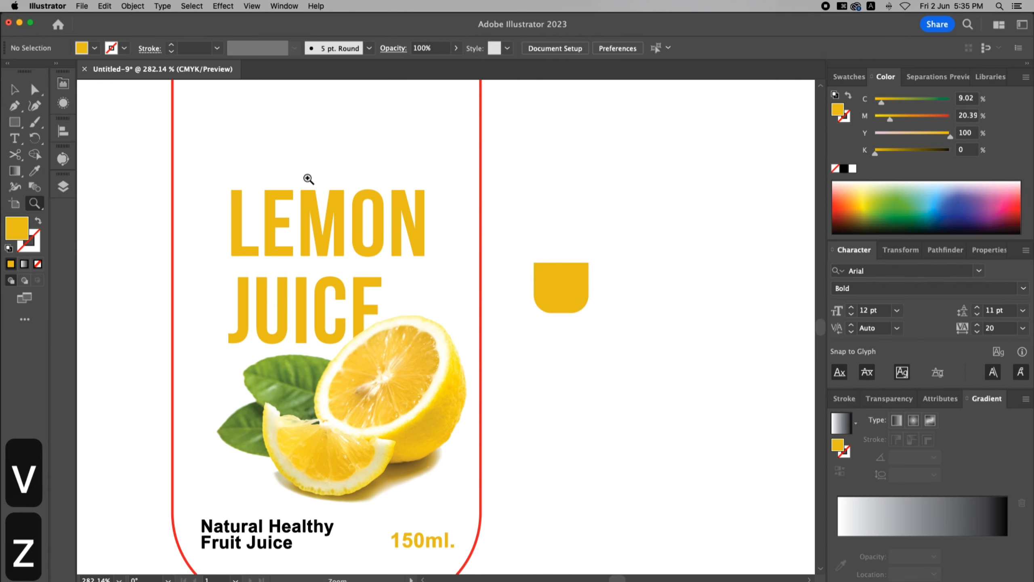
click(437, 257)
key(v)
drag(699, 341, 432, 345)
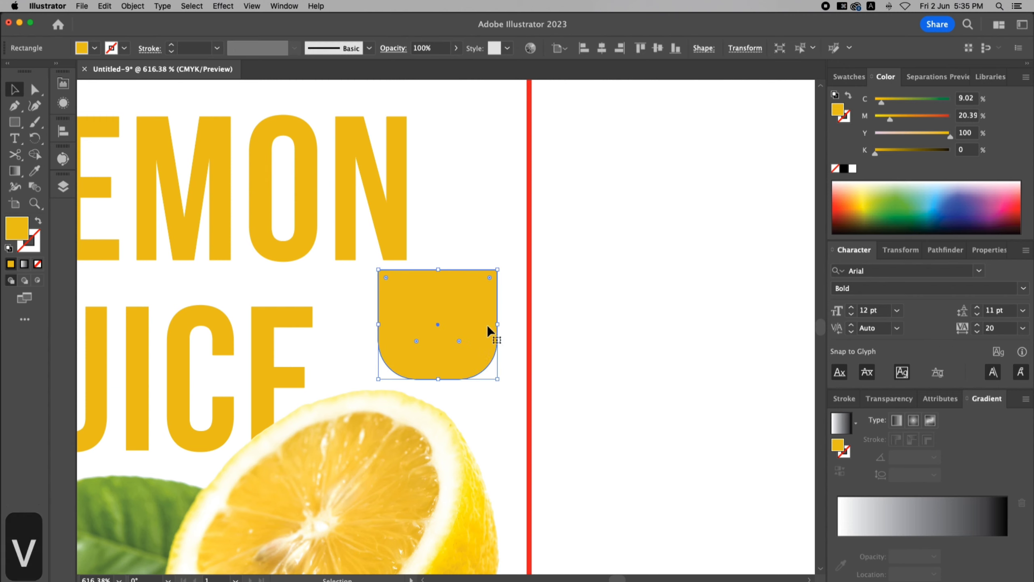
drag(497, 325, 451, 323)
click(711, 330)
- Add a two-line text reading "NO ADD" and "SUGAR" in the empty area outside the label
key(t)
click(627, 315)
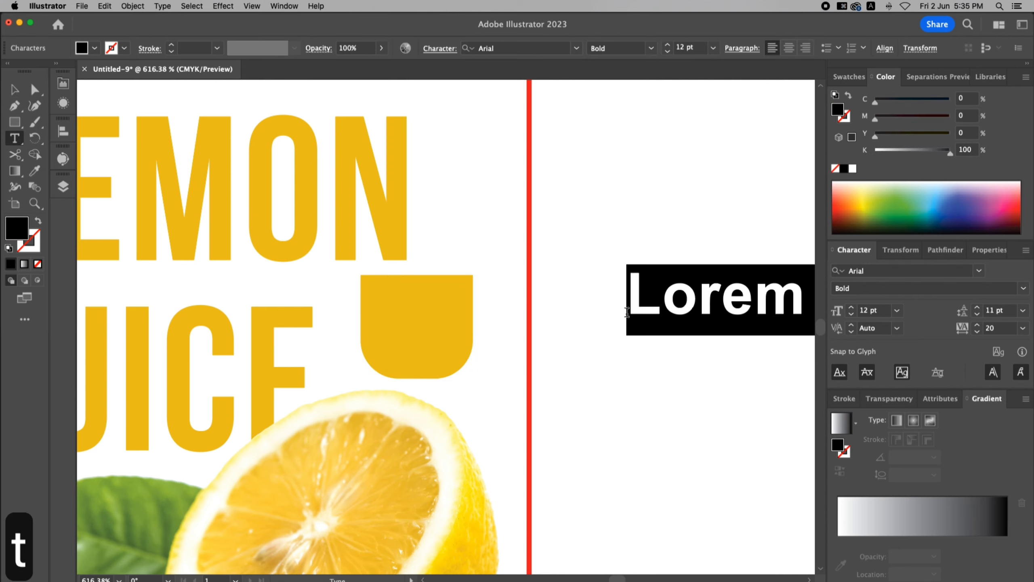
text(no)
key(BackSpace)
key(BackSpace)
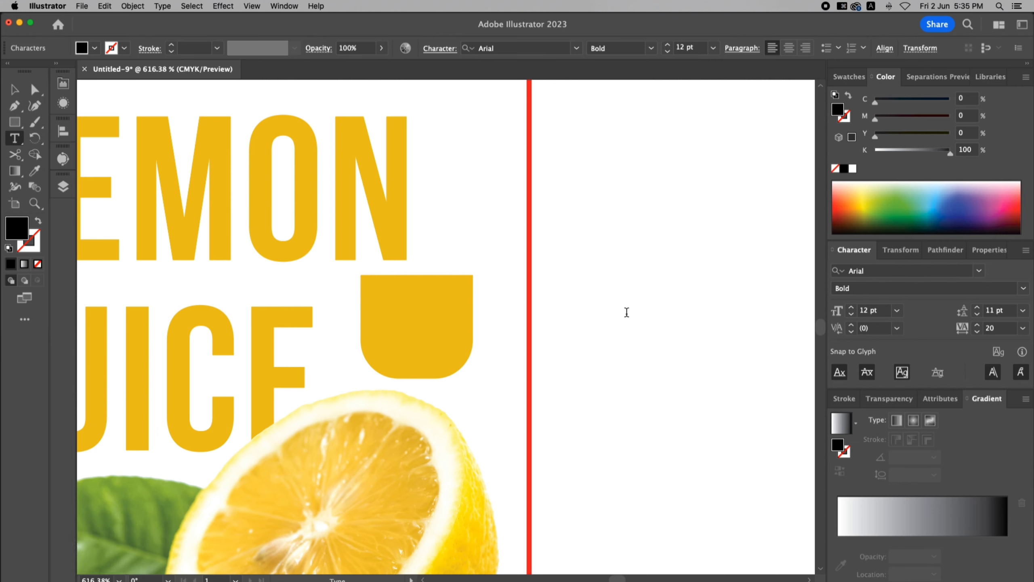
text(no add)
key(Return)
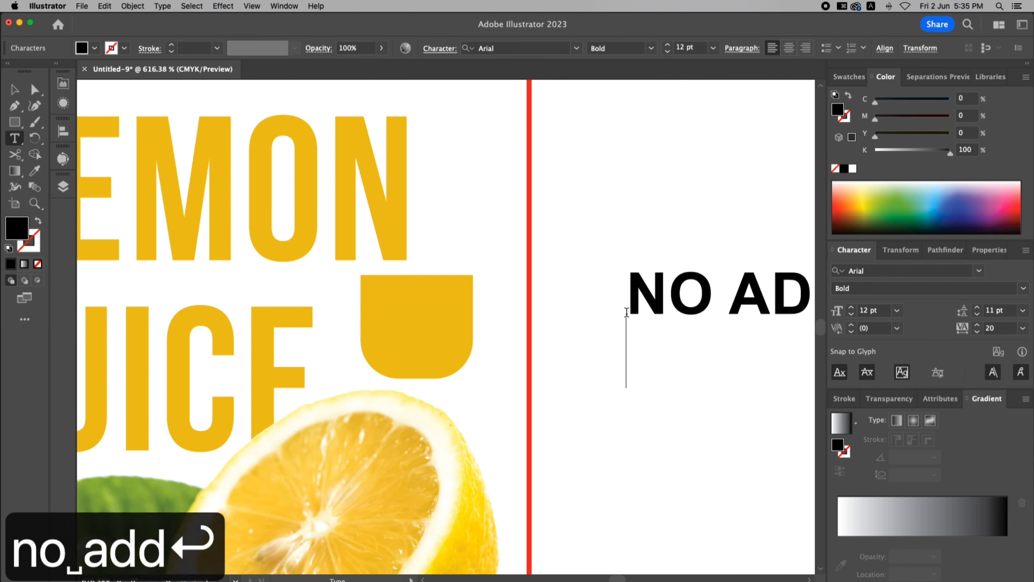
text(sugar)
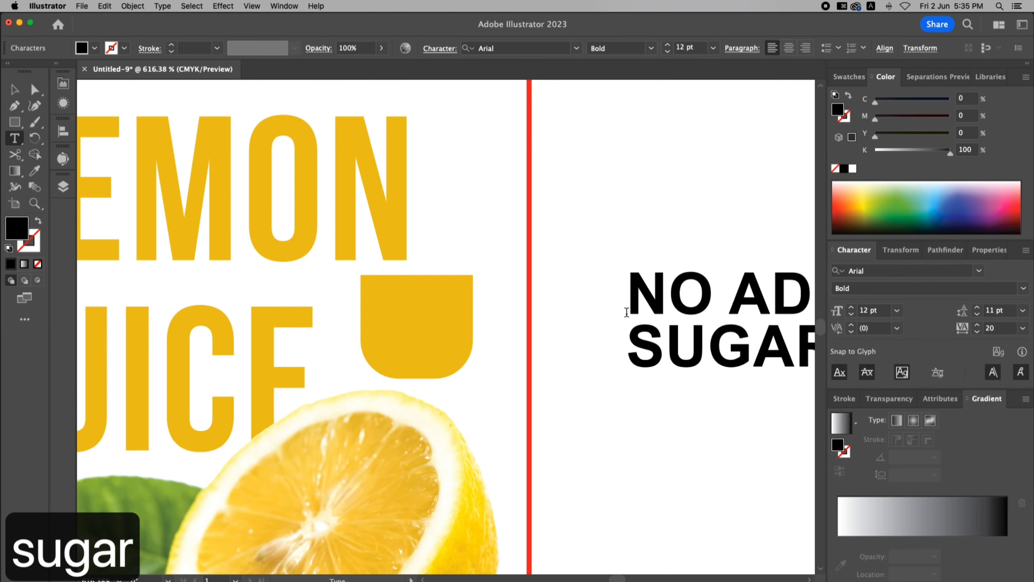
click(14, 89)
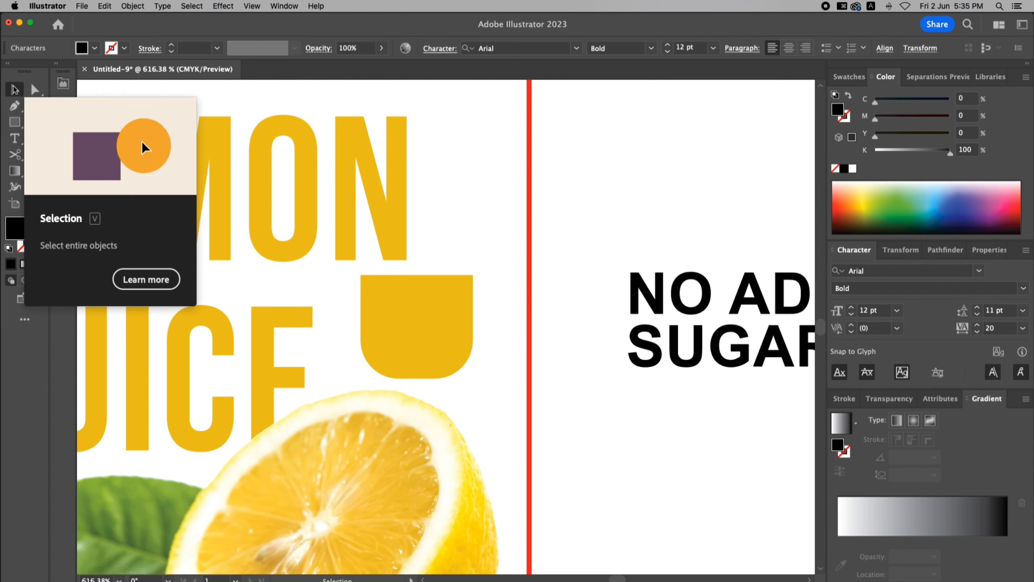
- Move the NO ADD SUGAR text closer to the badge and center-align its paragraph
click(742, 49)
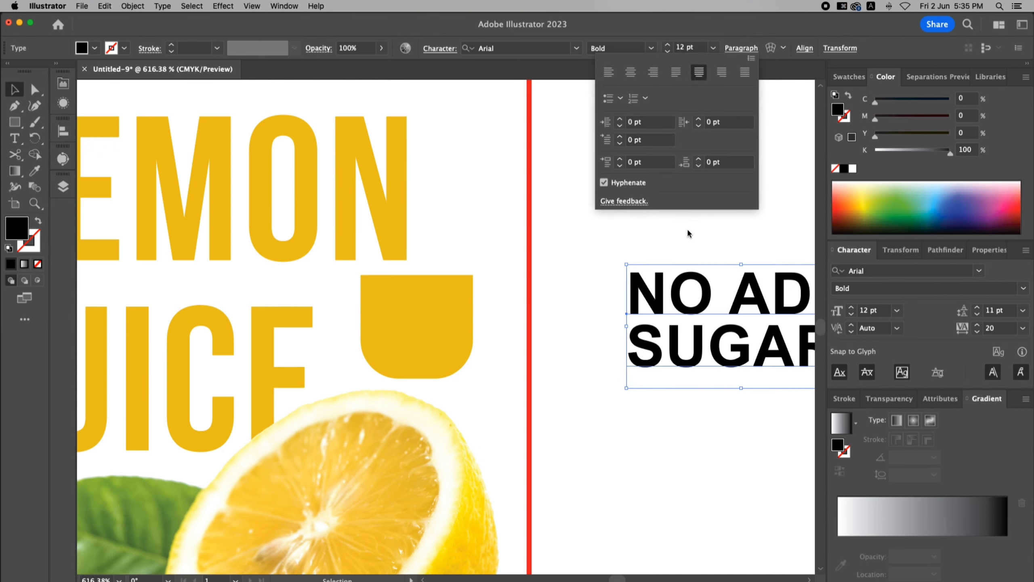
drag(700, 290, 568, 241)
click(737, 53)
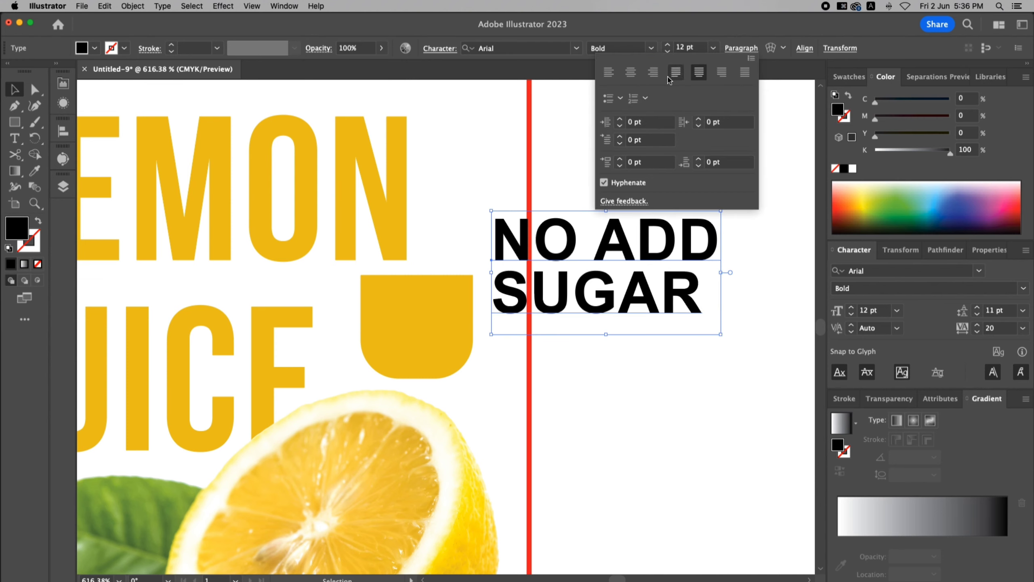
click(632, 77)
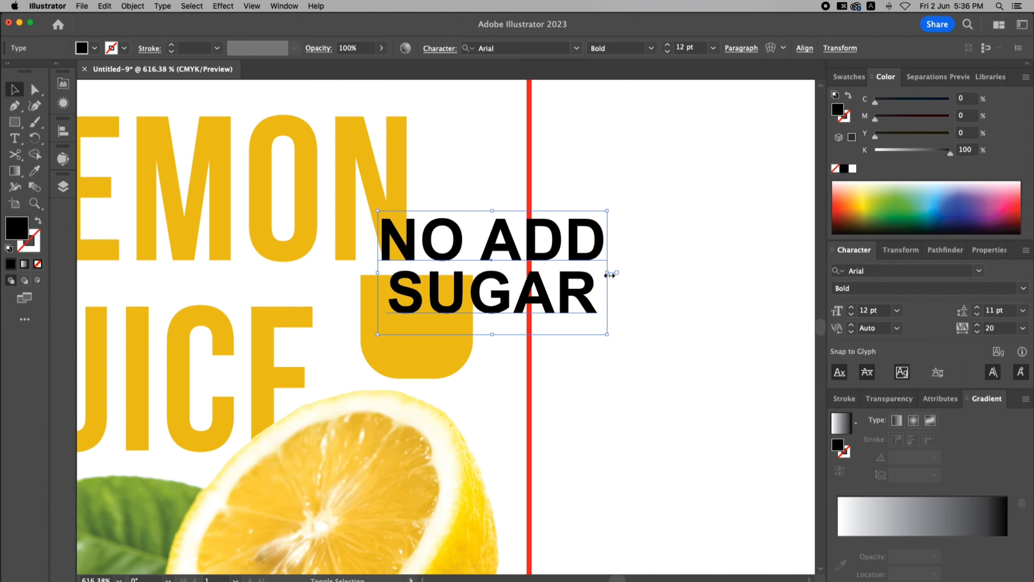
- Scale the NO ADD SUGAR text to about 5.37 pt, place it on the yellow badge and fill it white
drag(608, 269, 486, 264)
drag(458, 262, 464, 323)
click(852, 169)
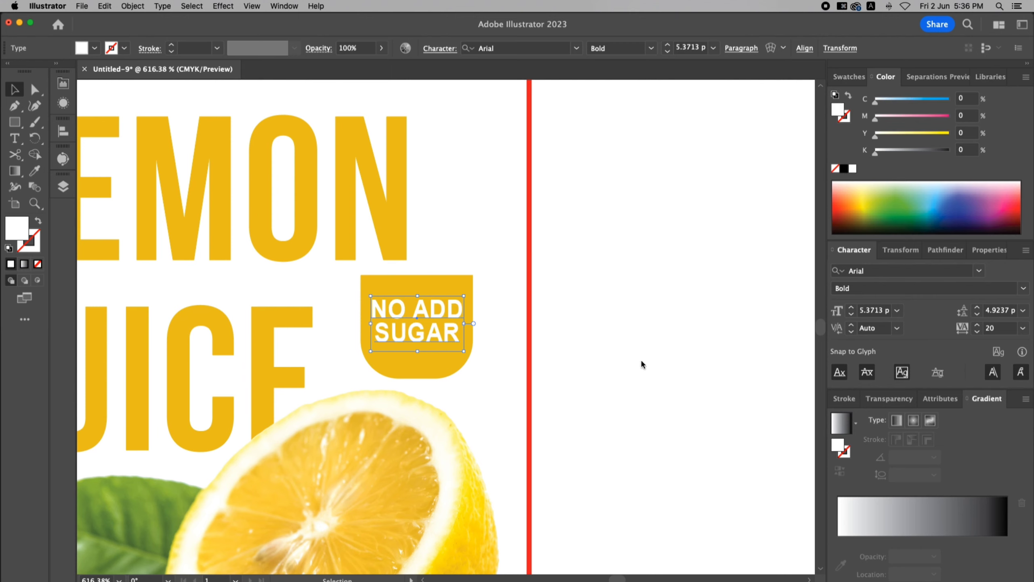
click(674, 318)
- Set the leading of the NO ADD SUGAR text to 6 pt
click(423, 326)
click(978, 307)
click(977, 308)
click(978, 308)
click(978, 313)
click(977, 313)
click(688, 331)
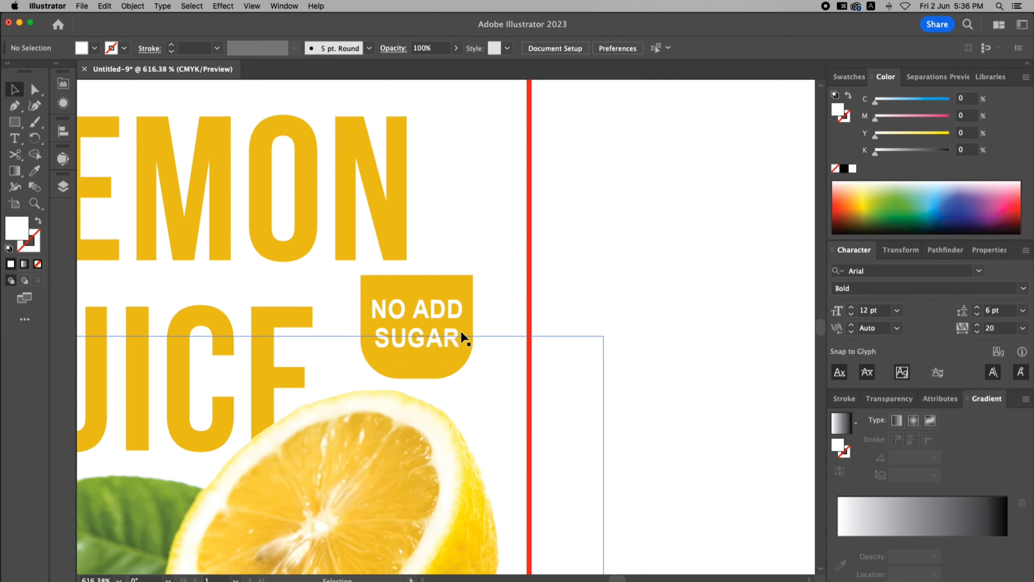
- Convert the NO ADD SUGAR text to outlines and align it to the center of the yellow badge
click(406, 310)
right_click(406, 310)
click(464, 424)
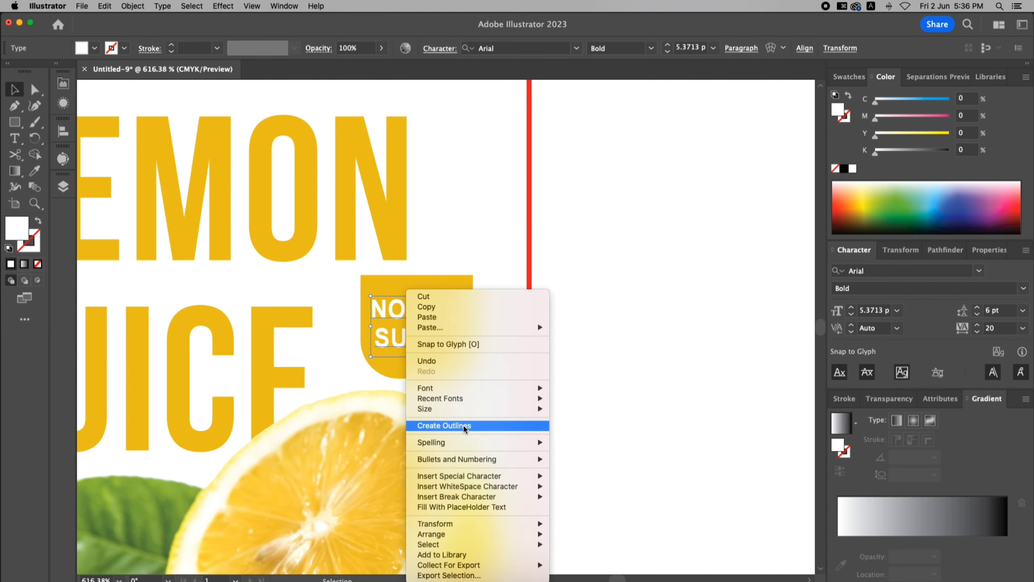
shift+click(434, 278)
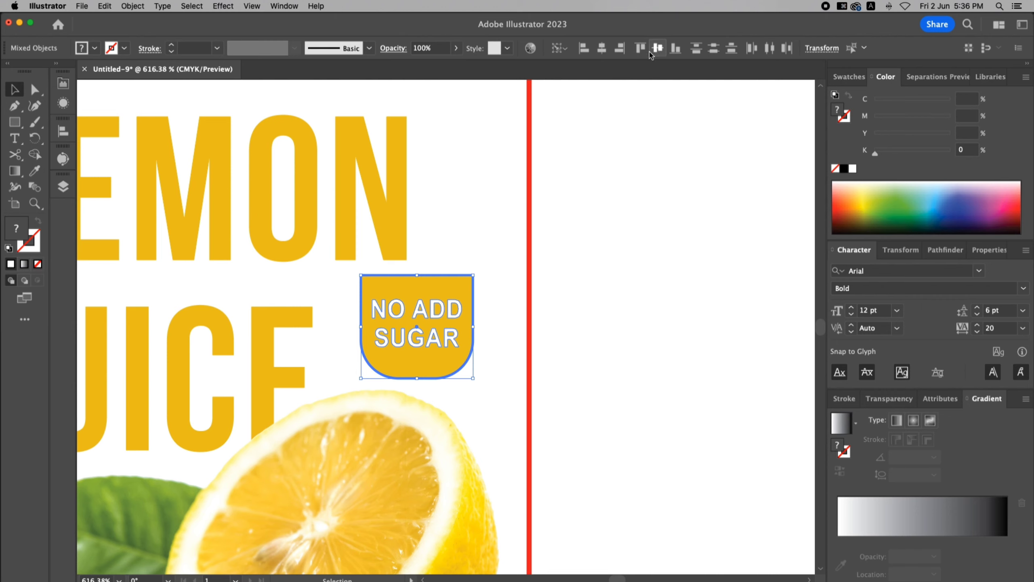
click(662, 281)
- Nudge the outlined NO ADD SUGAR text slightly up within the badge
key(z)
drag(473, 348, 575, 393)
key(v)
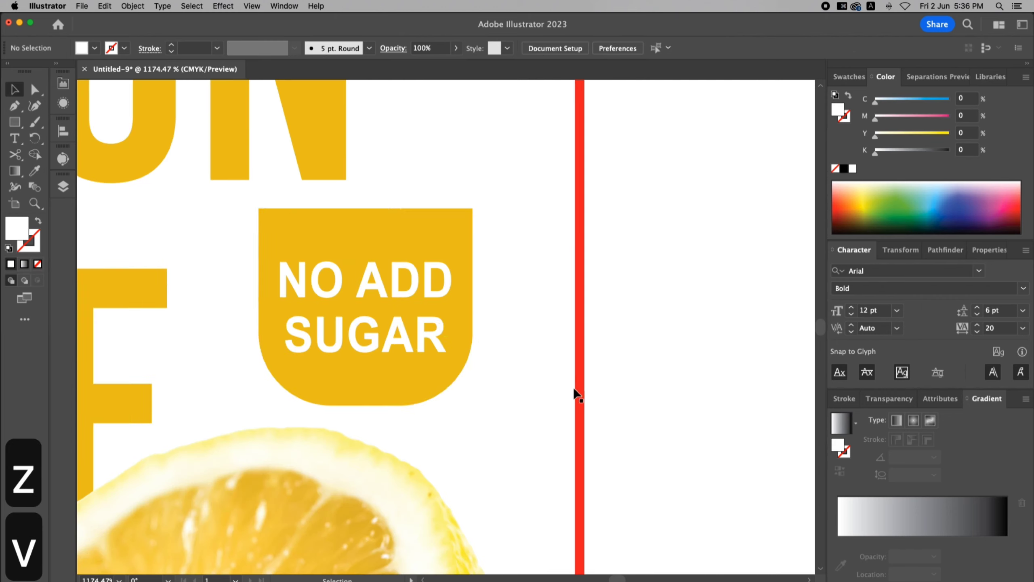
click(403, 296)
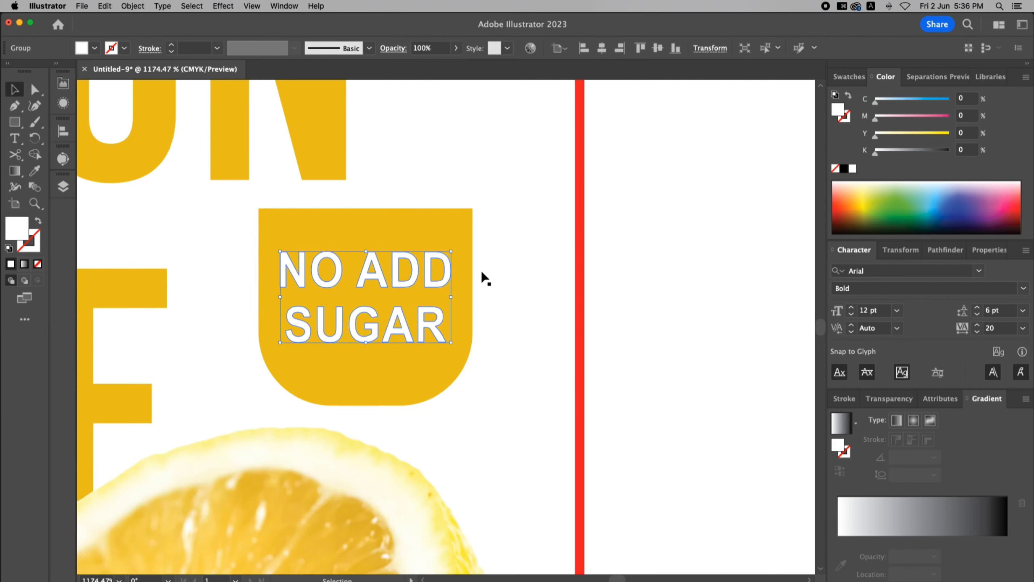
key(super+0)
click(627, 273)
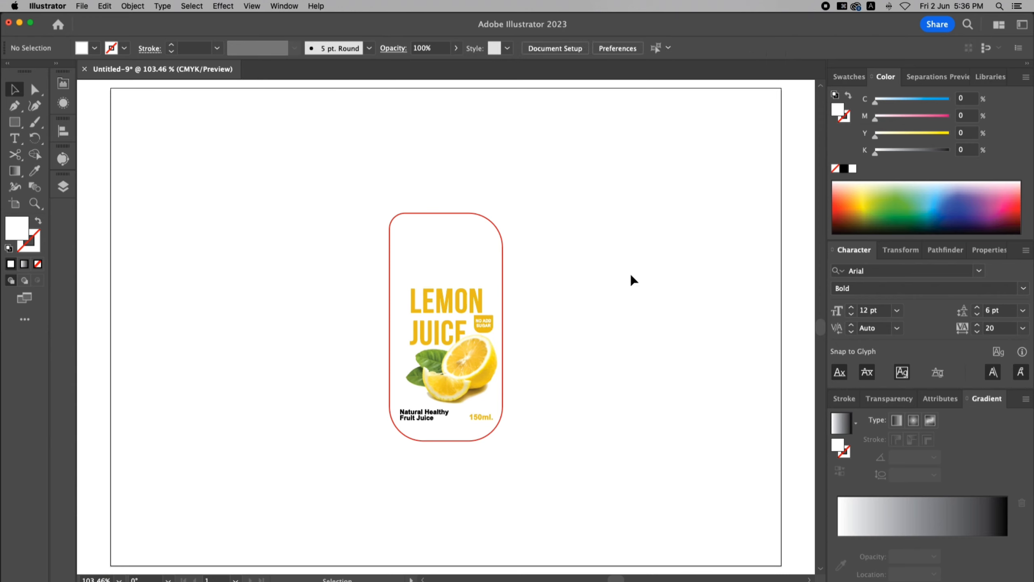
key(z)
drag(339, 184, 568, 479)
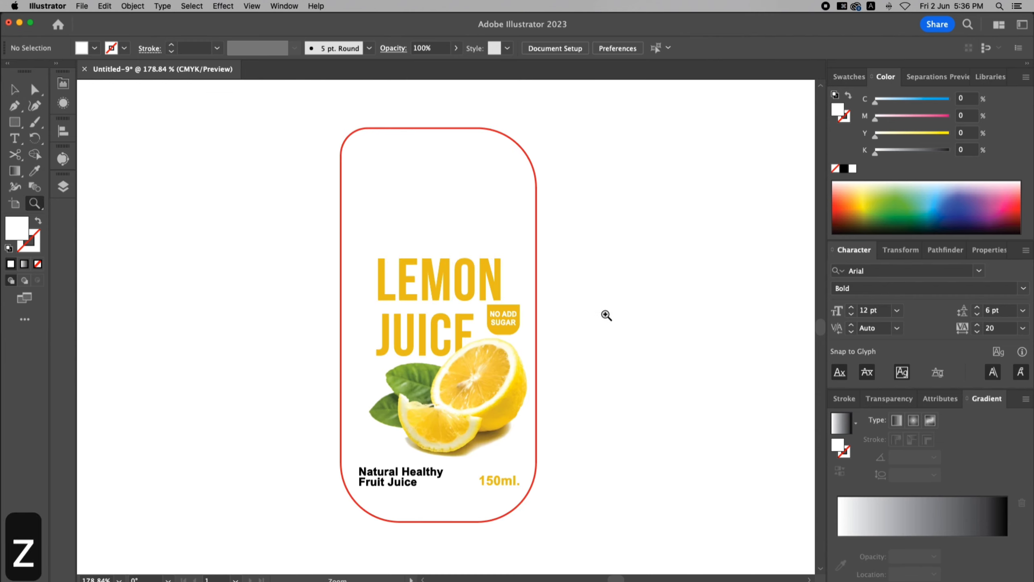
key(v)
drag(584, 275, 583, 282)
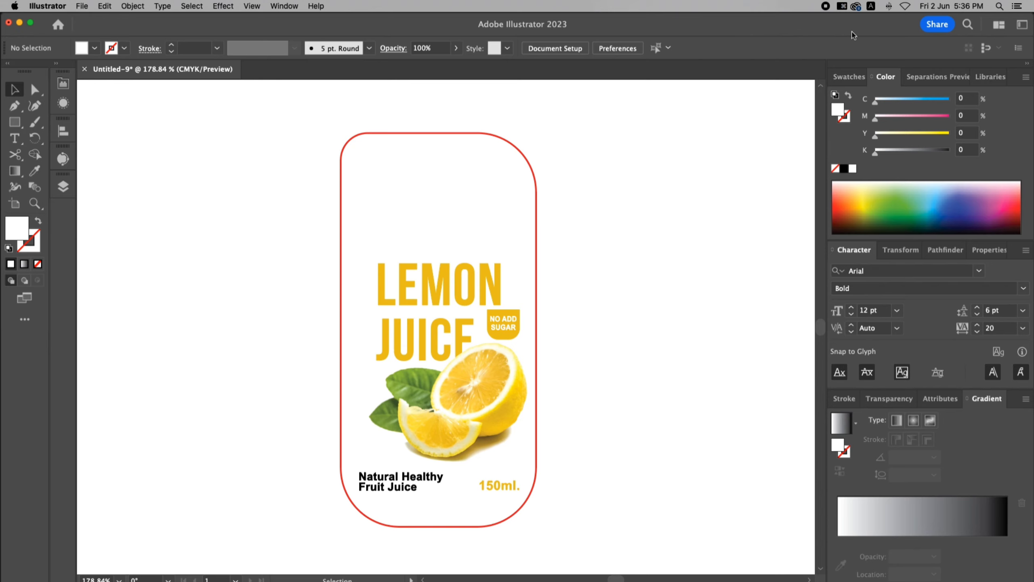
- Move the dark green mirrored BB logo from beside the artboard into the label, above the LEMON JUICE title
key(super+0)
key(v)
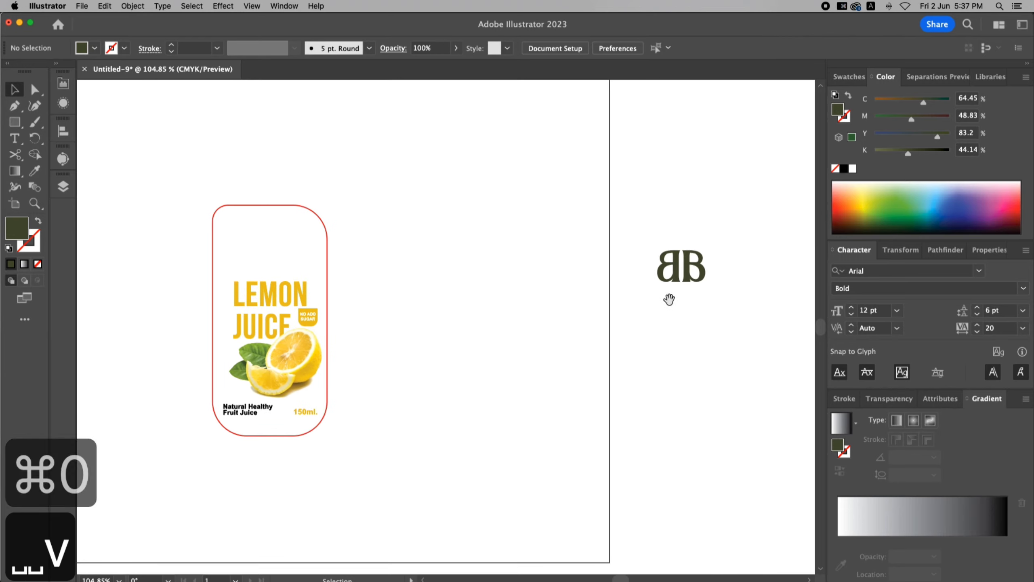
drag(679, 281, 272, 251)
key(z)
drag(164, 229, 457, 384)
key(v)
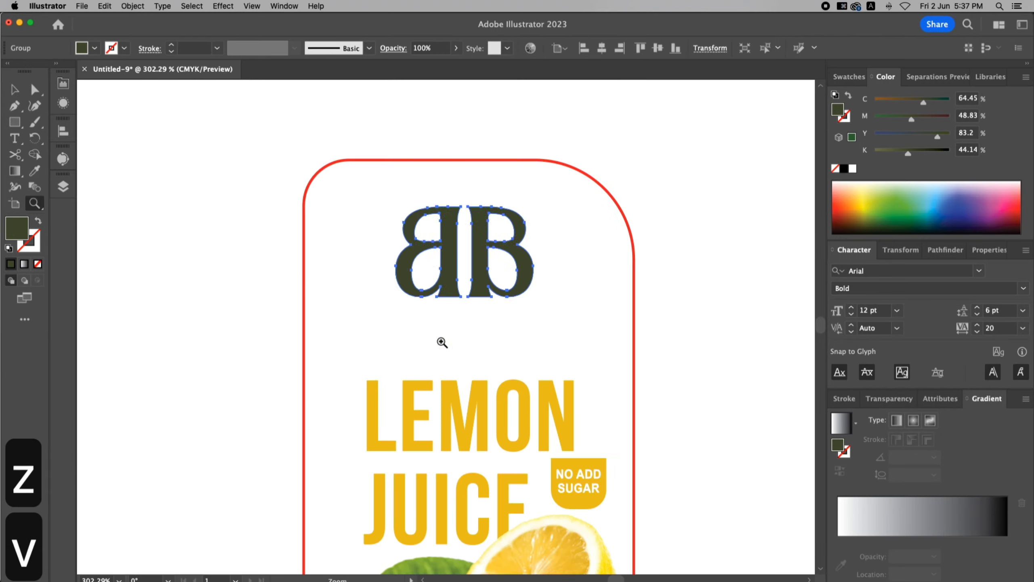
- Scale the BB logo down proportionally above the LEMON JUICE title
drag(463, 210, 474, 256)
key(space)
drag(496, 324, 498, 227)
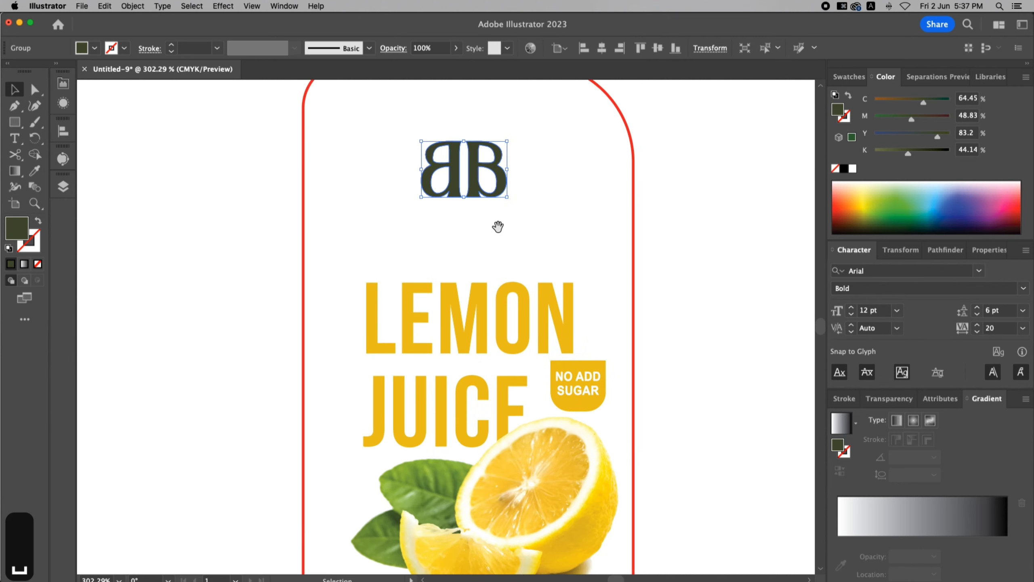
- Recolor the BB logo with the green sampled from the lemon image's leaf
key(i)
click(446, 482)
key(v)
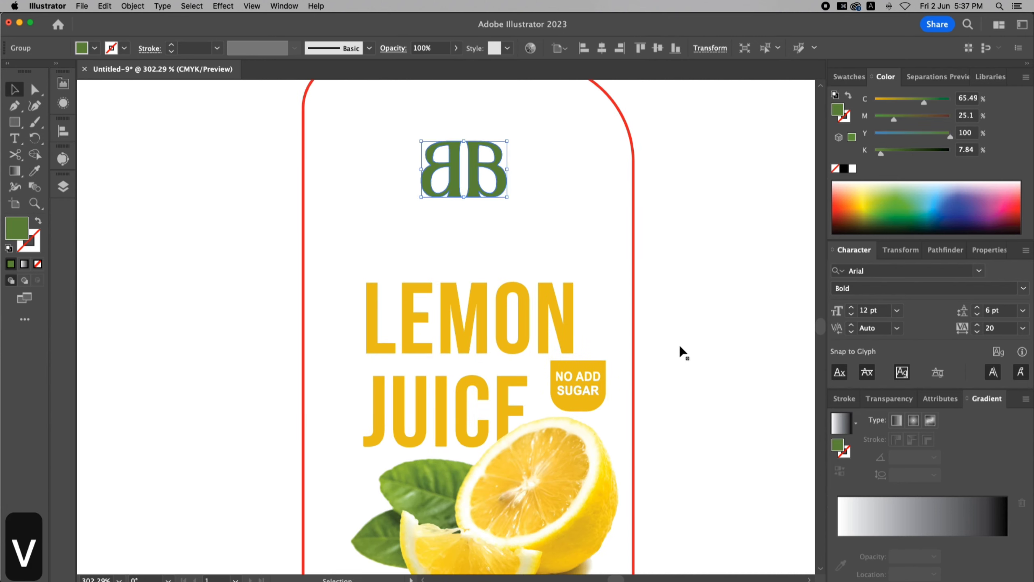
click(683, 352)
- Recolor the BB logo black by sampling the colour of the Natural Healthy Fruit Juice tagline
key(super+0)
click(423, 242)
key(z)
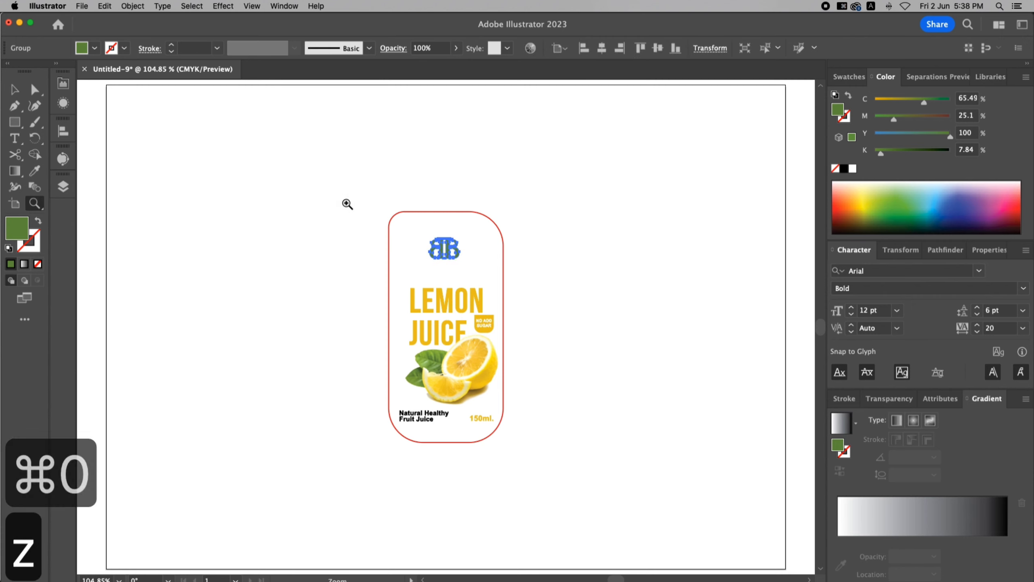
drag(346, 203, 567, 459)
key(v)
key(i)
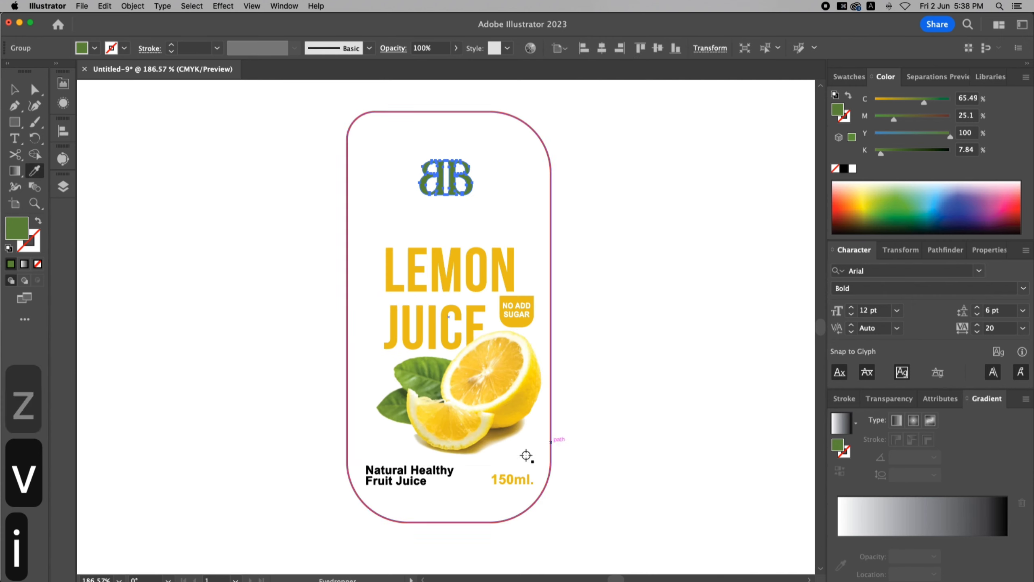
click(436, 473)
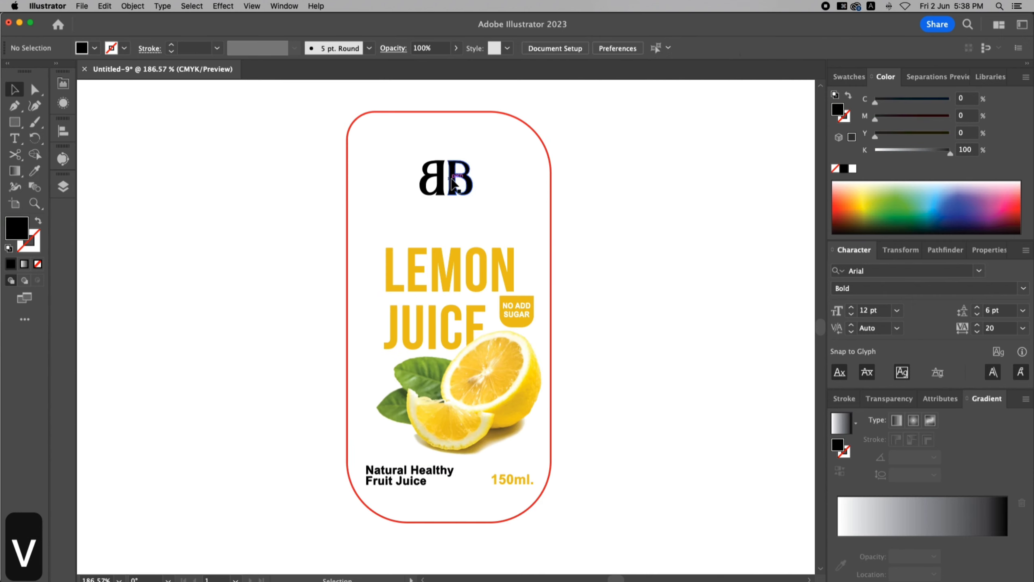
- Scale the BB logo down a little and center it horizontally on the label outline
drag(451, 185, 453, 187)
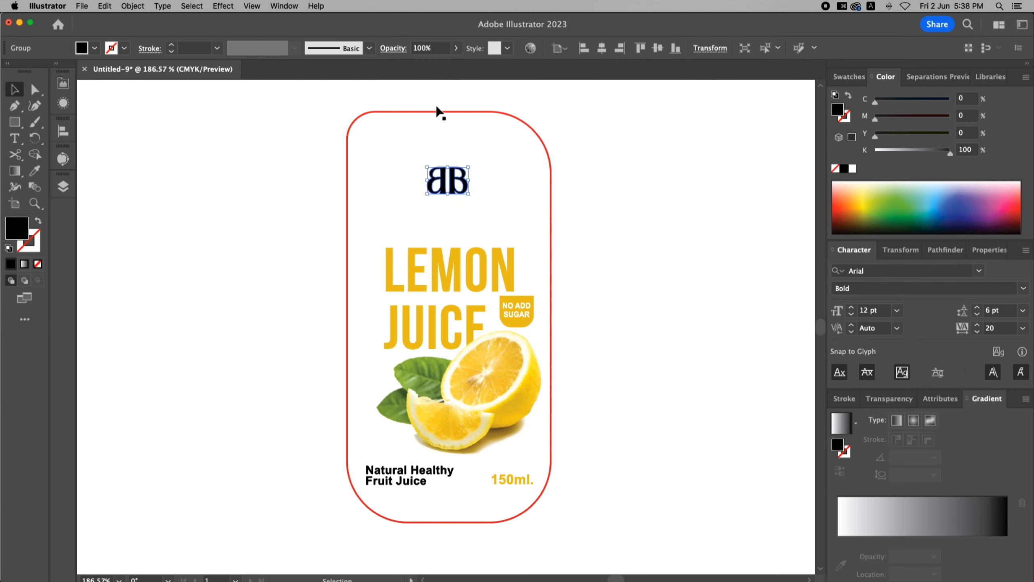
shift+click(454, 114)
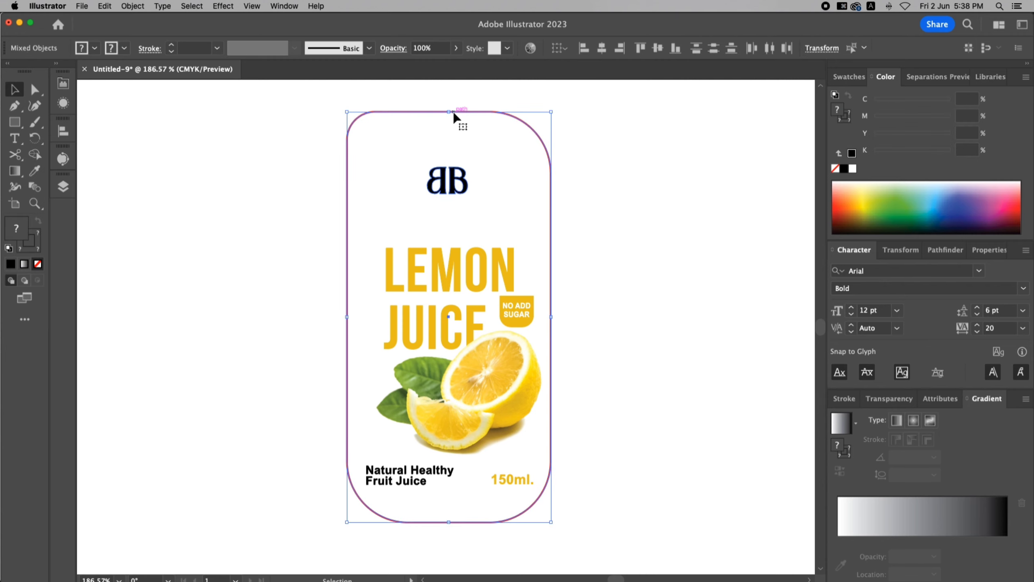
click(602, 49)
- Enlarge the BB logo slightly from its center
click(582, 223)
click(453, 189)
drag(449, 195, 451, 198)
click(626, 226)
key(v)
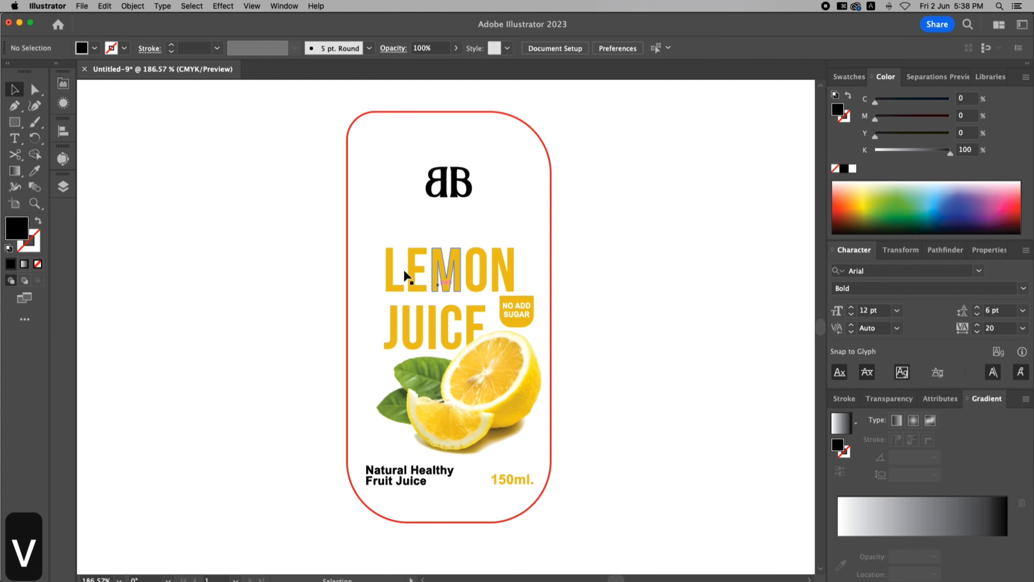
- Move the LEMON JUICE title, NO ADD SUGAR badge and lemon image slightly up together within the label
key(super+a)
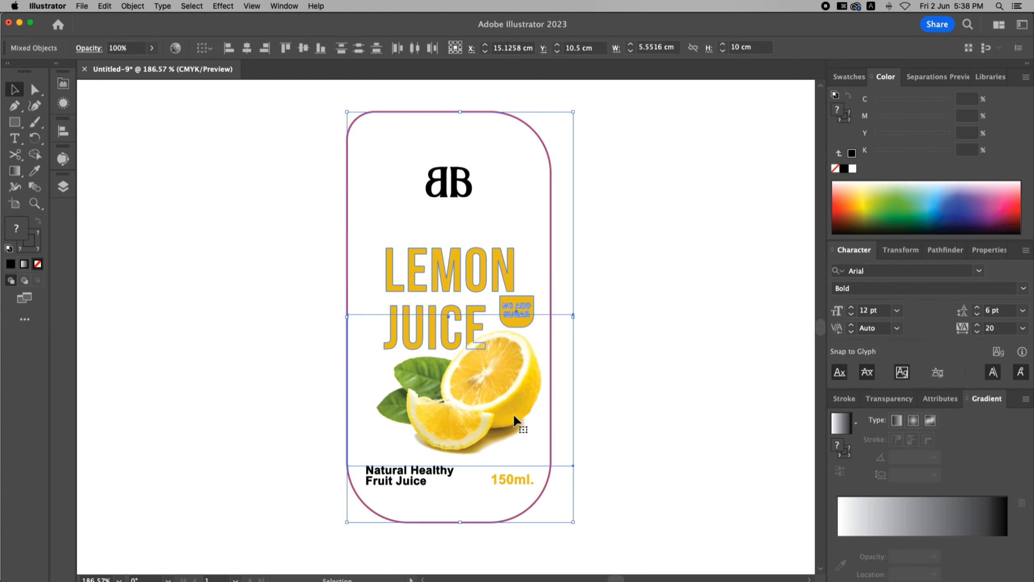
shift+click(553, 247)
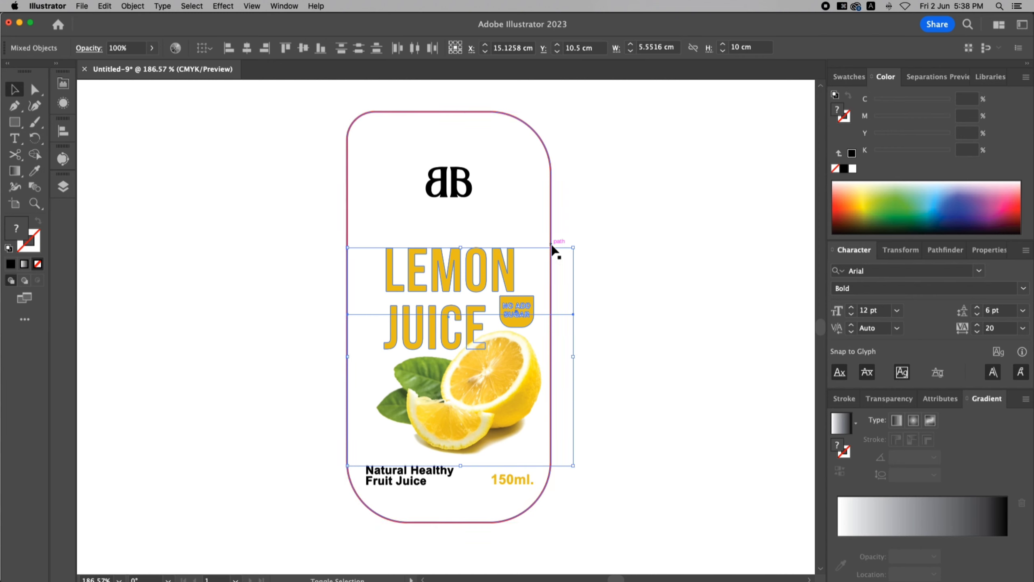
drag(505, 270, 504, 257)
- Move the tagline and the 150ml. text slightly up together, closer to the lemon image
click(452, 477)
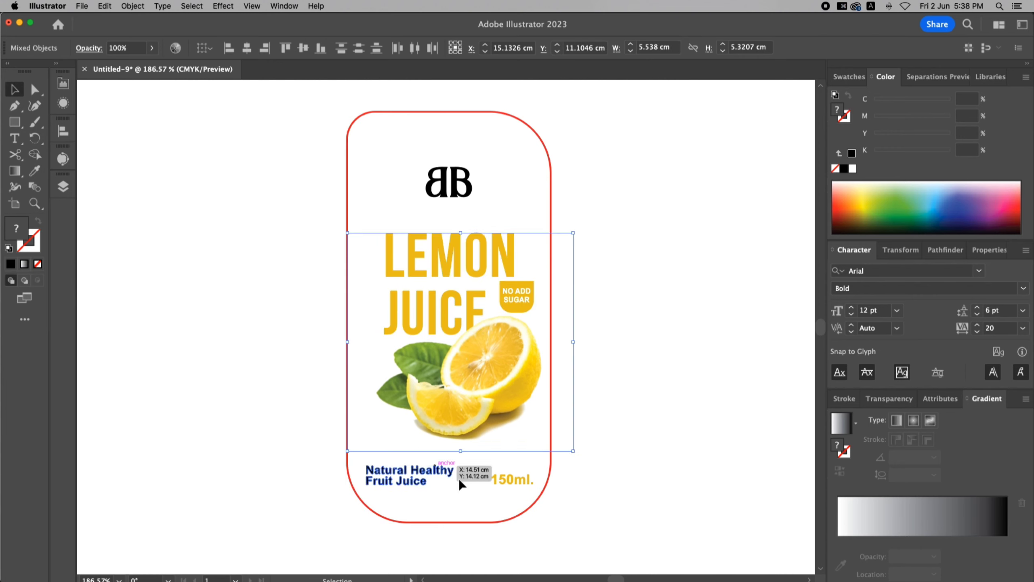
shift+click(514, 481)
drag(514, 480, 512, 471)
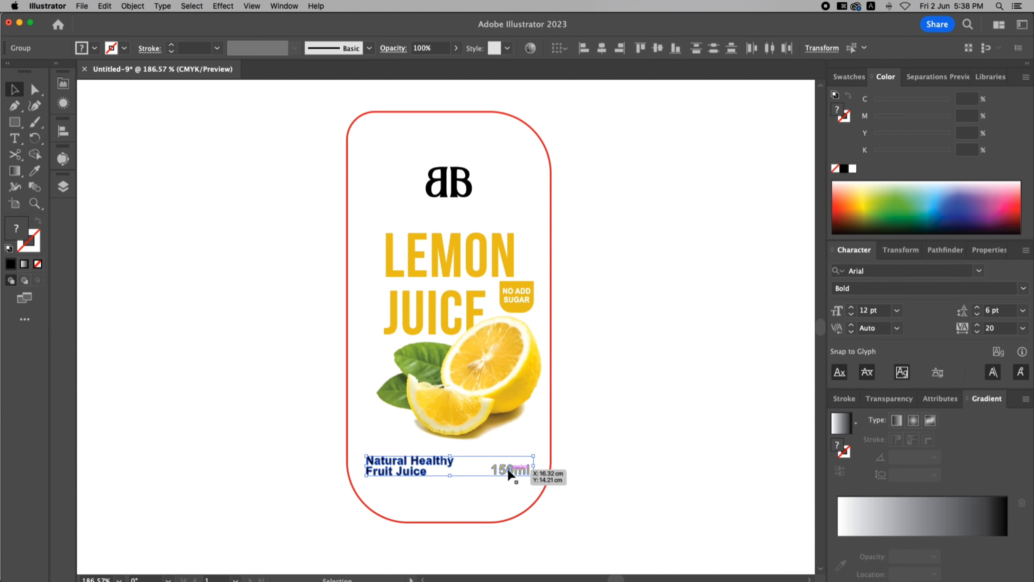
- Shift the tagline slightly left and the 150ml. text slightly right, and align their bottom edges
click(654, 419)
key(z)
drag(284, 370, 643, 530)
key(v)
drag(374, 347, 367, 348)
click(540, 366)
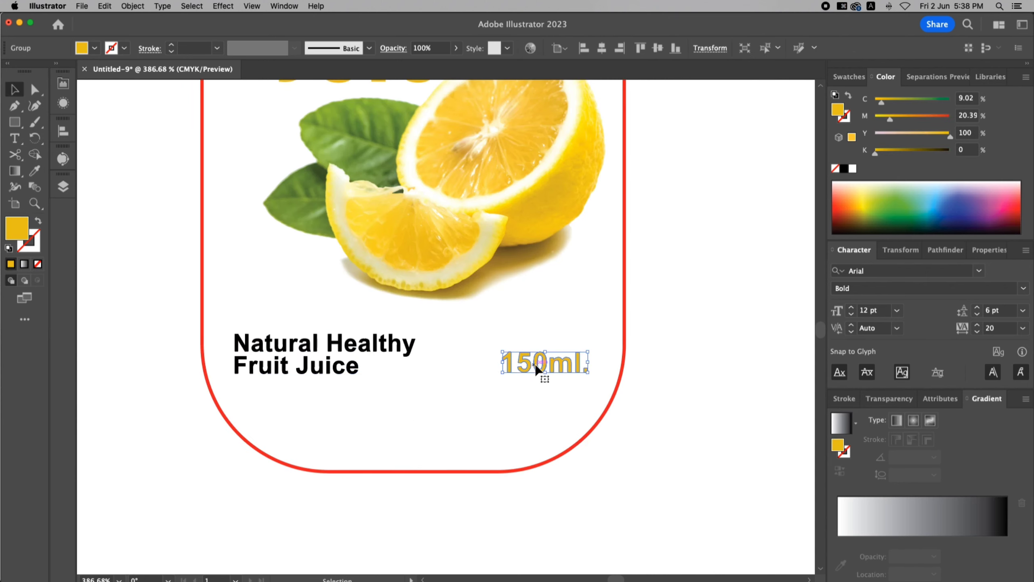
shift+click(409, 352)
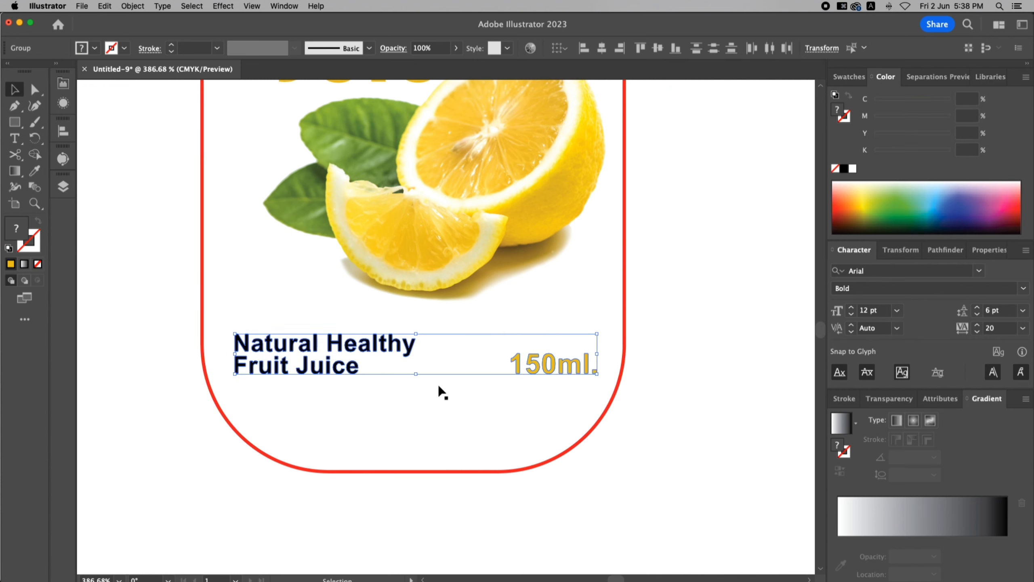
- Group the tagline with the 150ml. text and center the group horizontally on the label outline
right_click(323, 361)
click(407, 488)
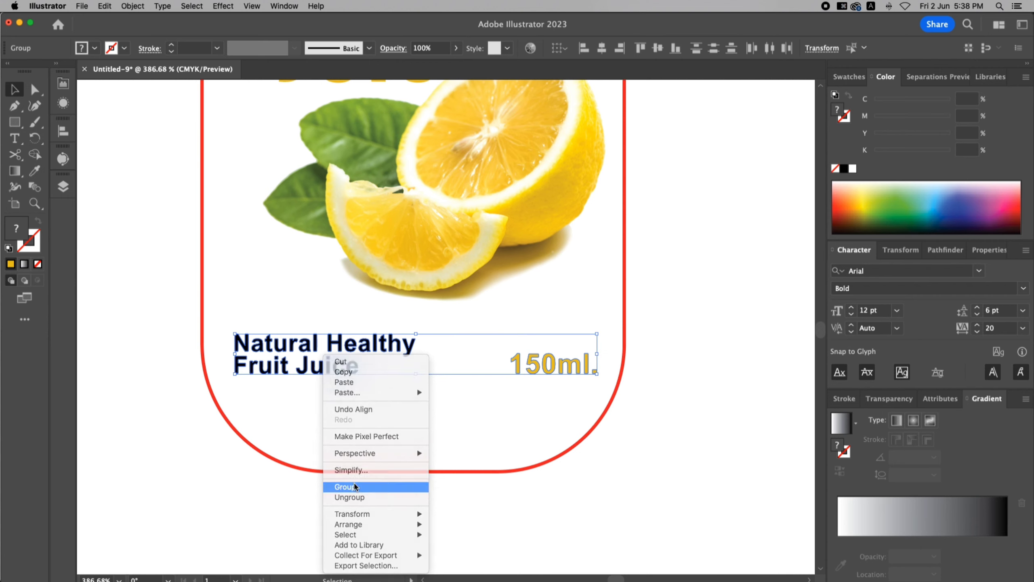
shift+click(625, 342)
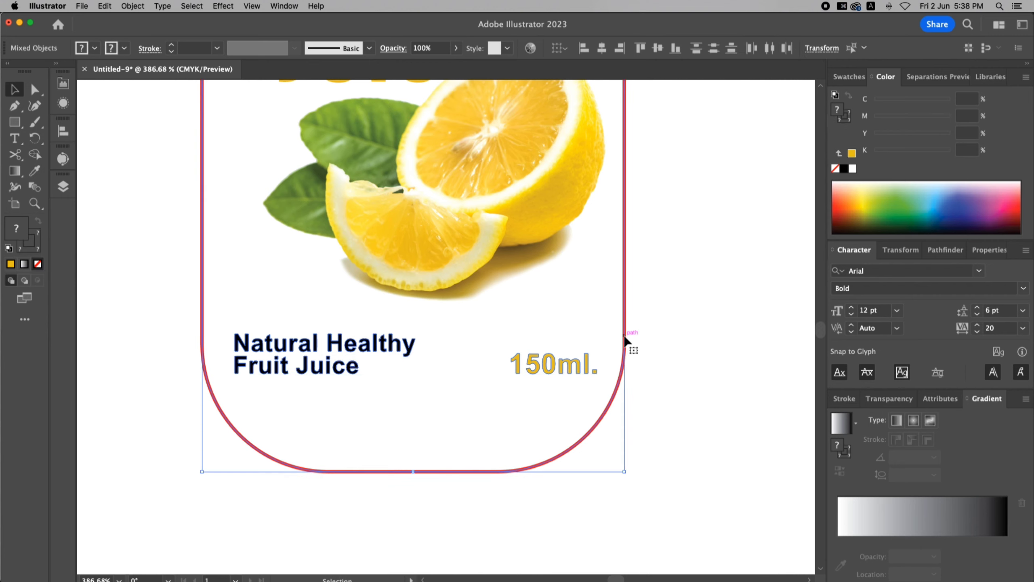
click(604, 50)
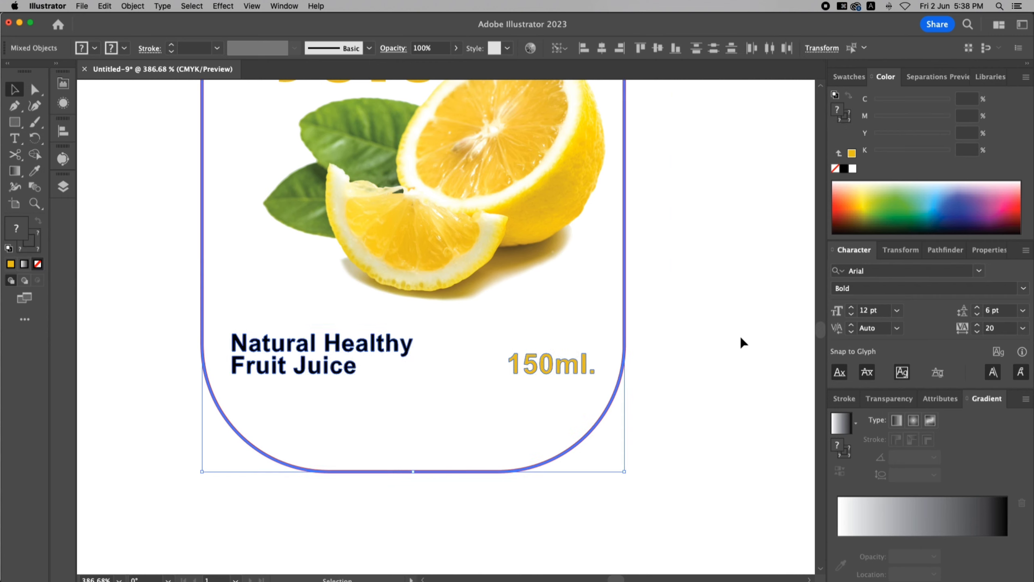
click(740, 337)
- Duplicate the whole label so that the two copies stand side by side on the artboard
key(super+0)
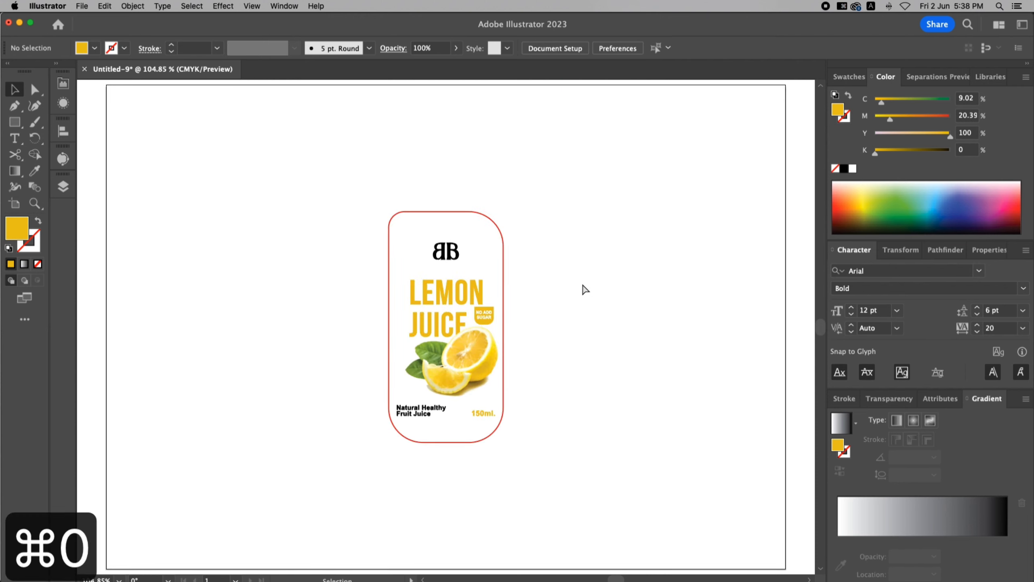
drag(319, 177, 538, 503)
drag(504, 372, 596, 371)
click(683, 379)
- Fill the rounded outline of the right label copy with black
key(z)
drag(710, 379, 692, 527)
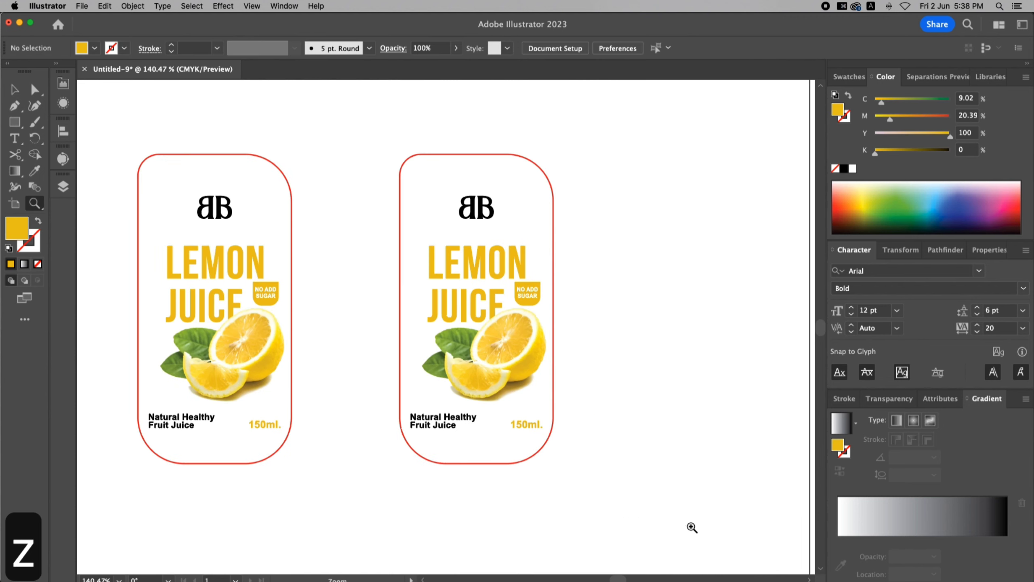
key(v)
click(553, 393)
right_click(553, 394)
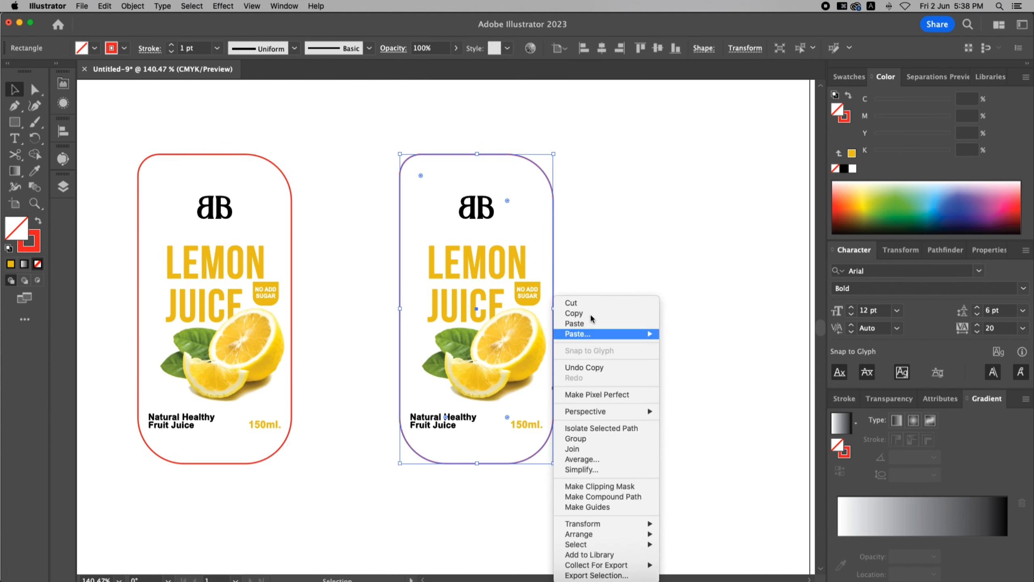
click(658, 221)
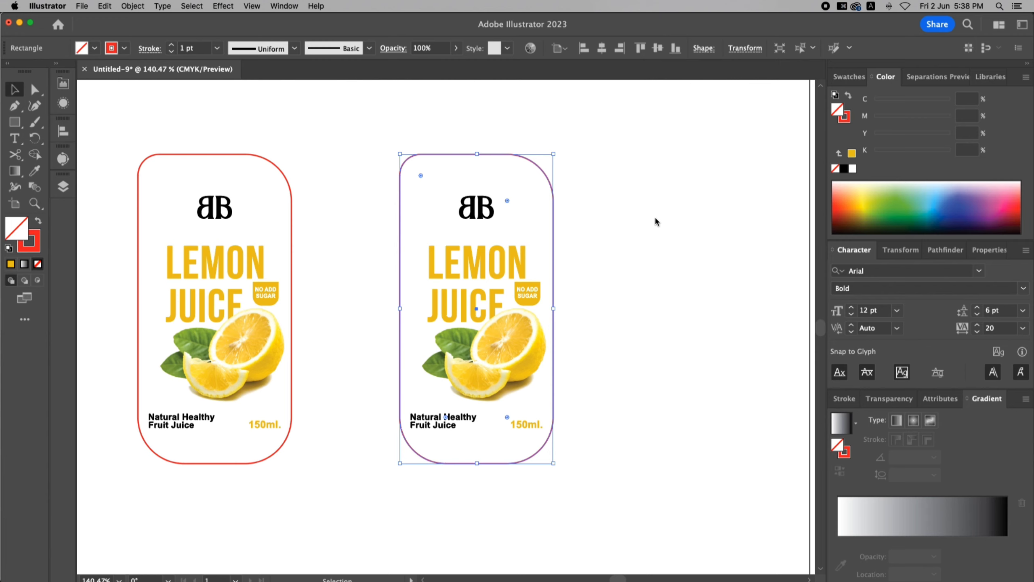
click(842, 171)
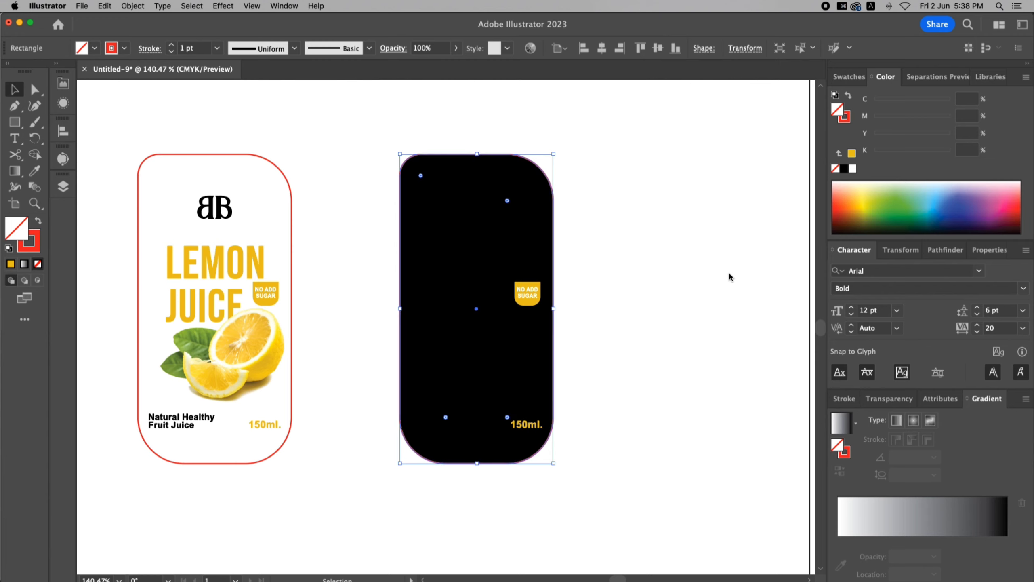
click(633, 343)
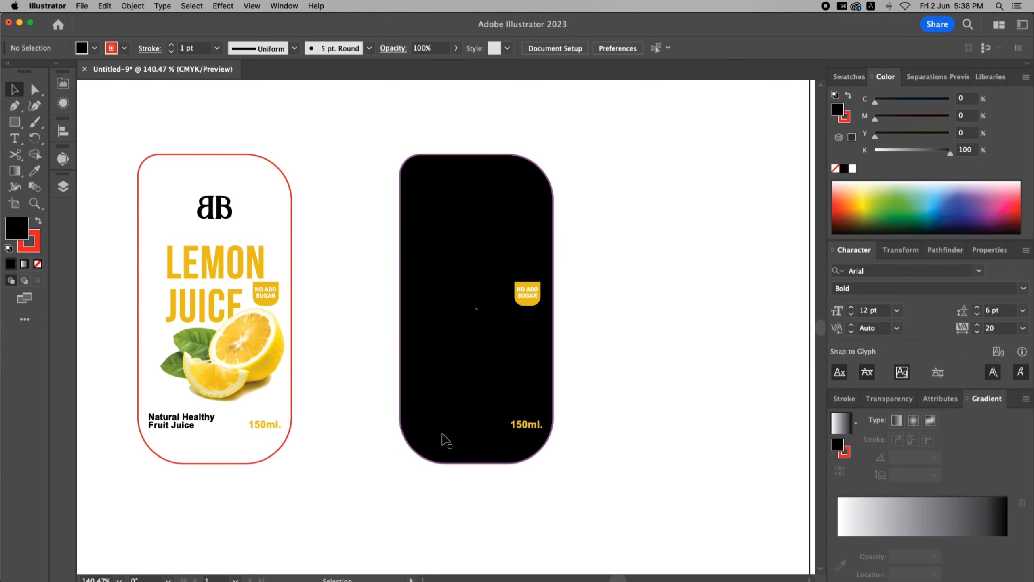
- Hide the black background shape of the right label copy
click(531, 194)
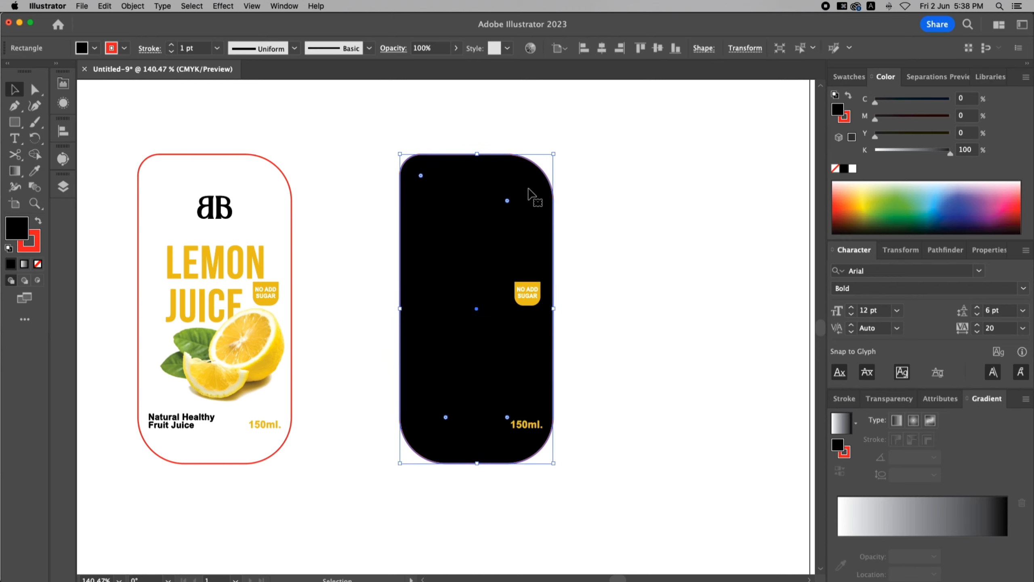
click(135, 6)
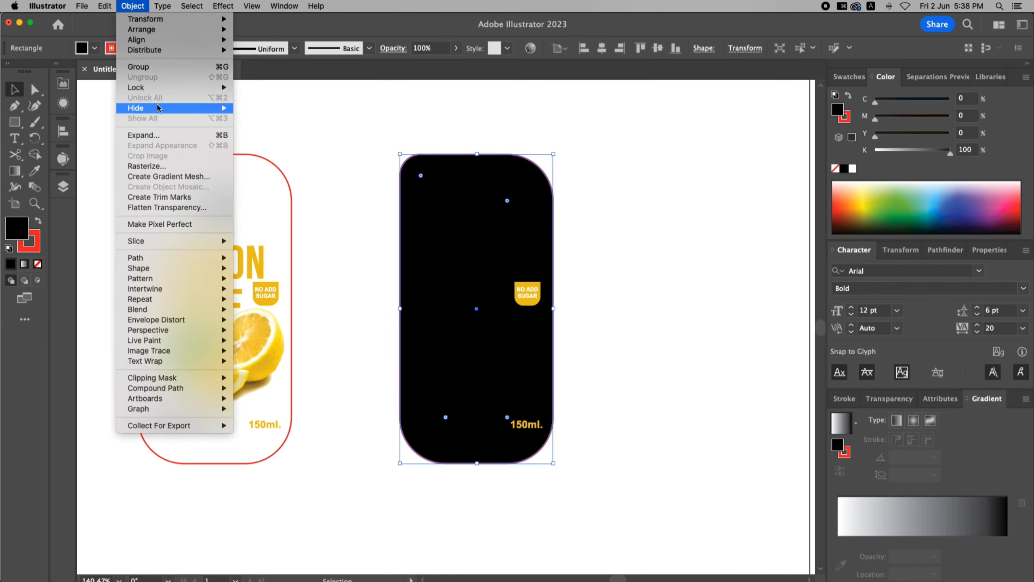
mouse_move(220, 107)
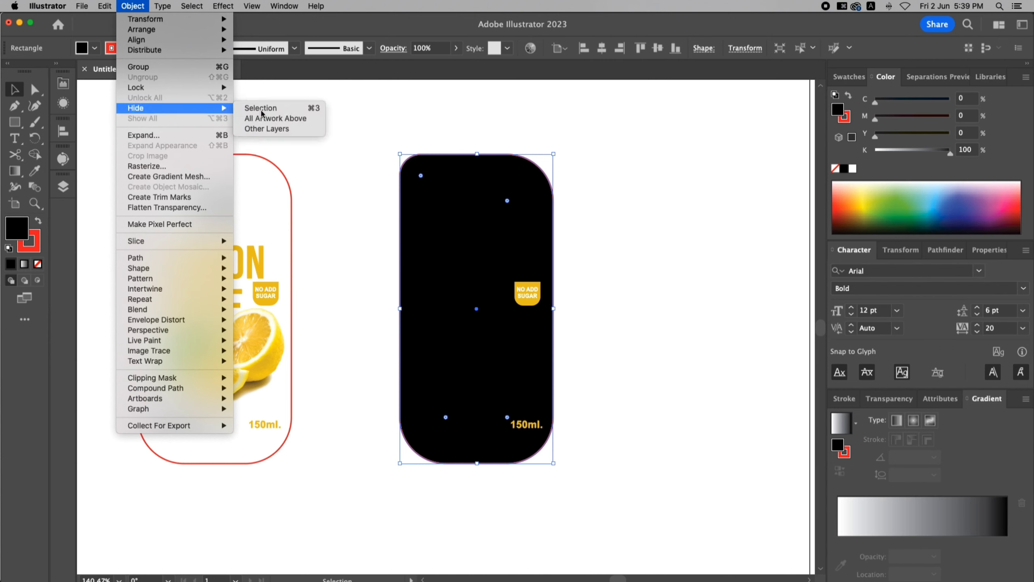
click(261, 109)
- Ungroup the tagline and the 150ml. text on the right label copy
click(450, 424)
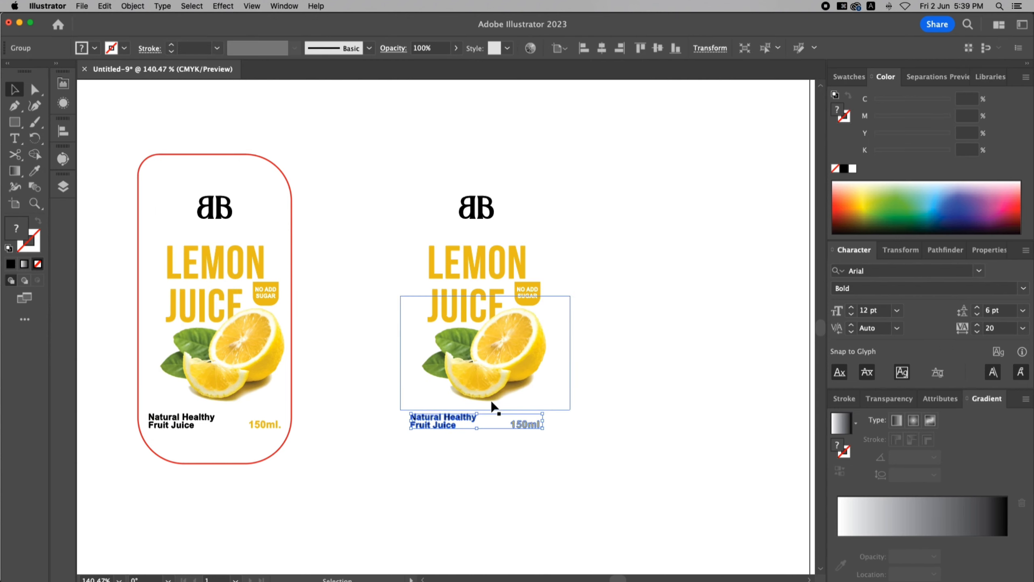
right_click(493, 418)
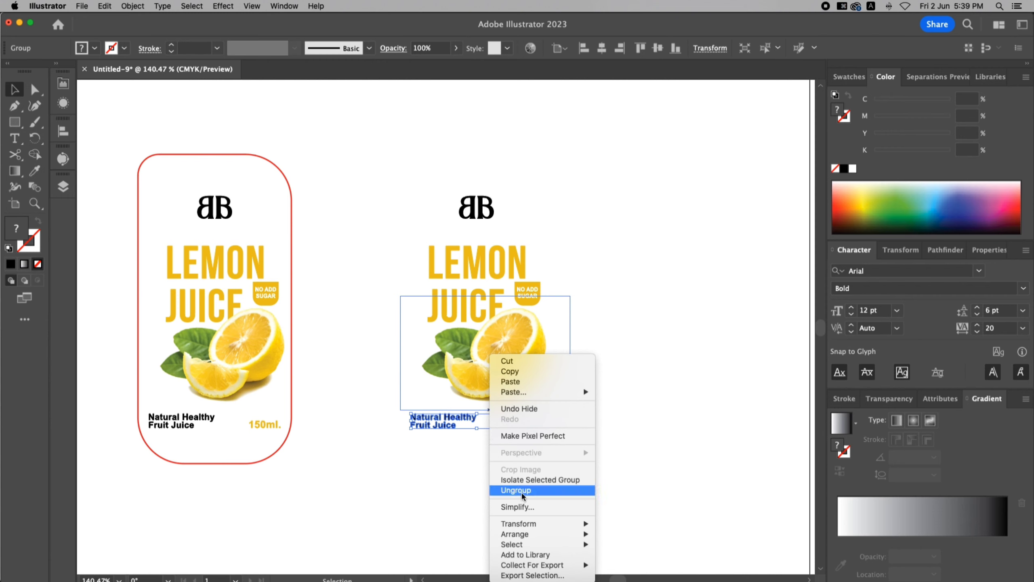
click(503, 491)
click(483, 470)
- Fill the tagline and the BB logo of the right label copy with white
click(468, 426)
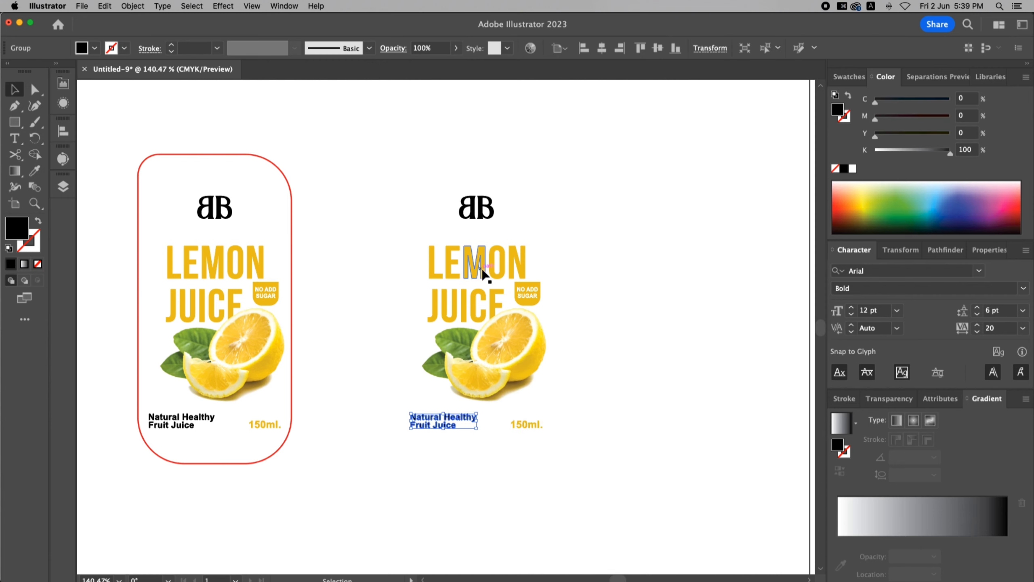
shift+click(500, 223)
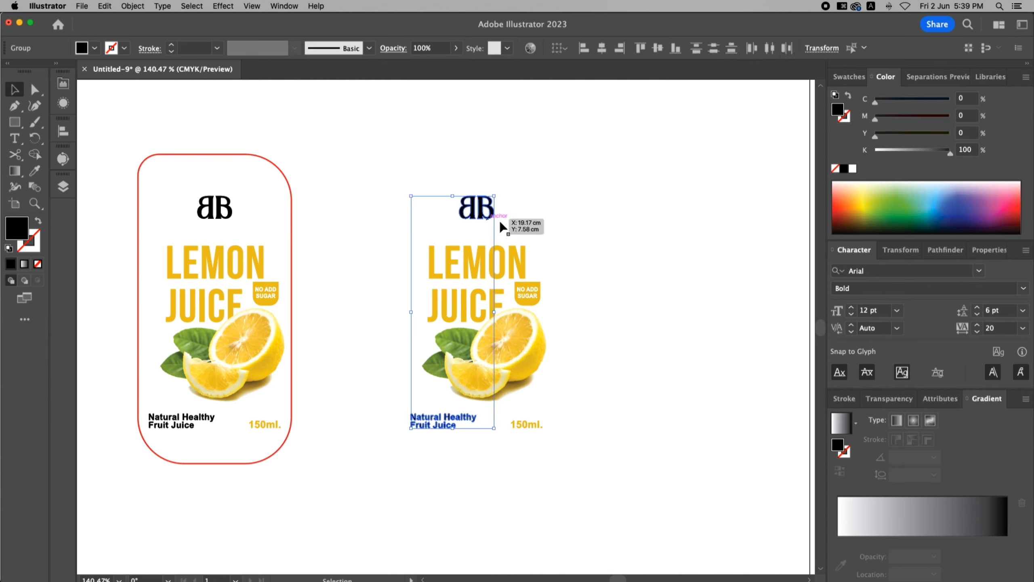
click(851, 170)
click(473, 155)
- Show the hidden black background shape again
click(138, 5)
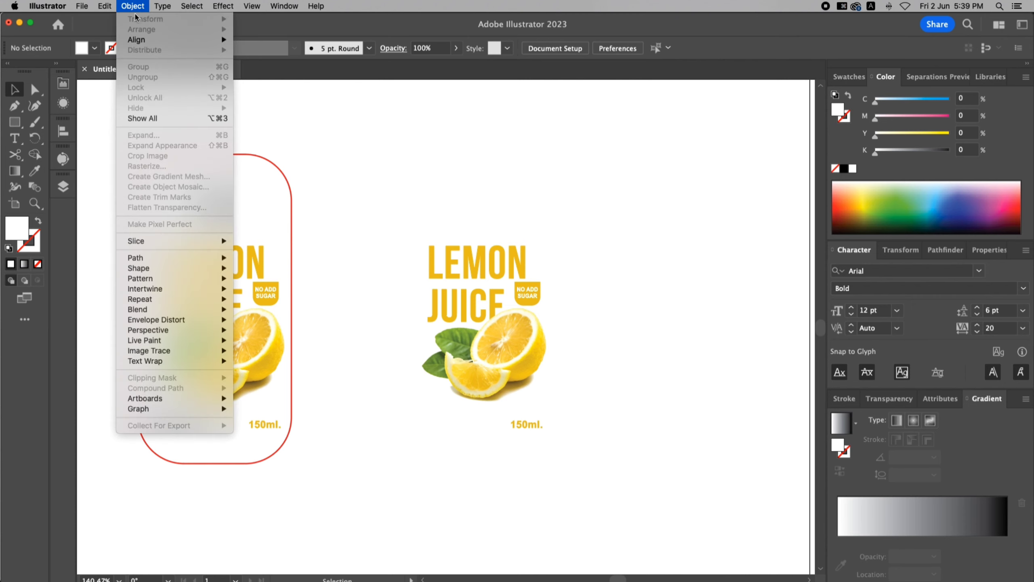
click(156, 122)
click(652, 162)
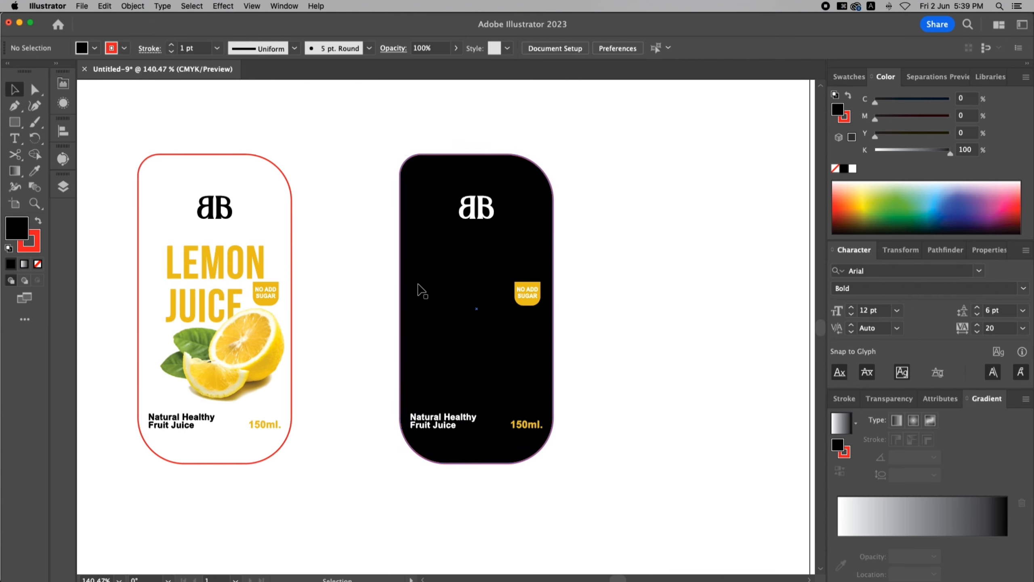
- Send the black background shape to the back, behind the right label's artwork
click(458, 298)
right_click(483, 266)
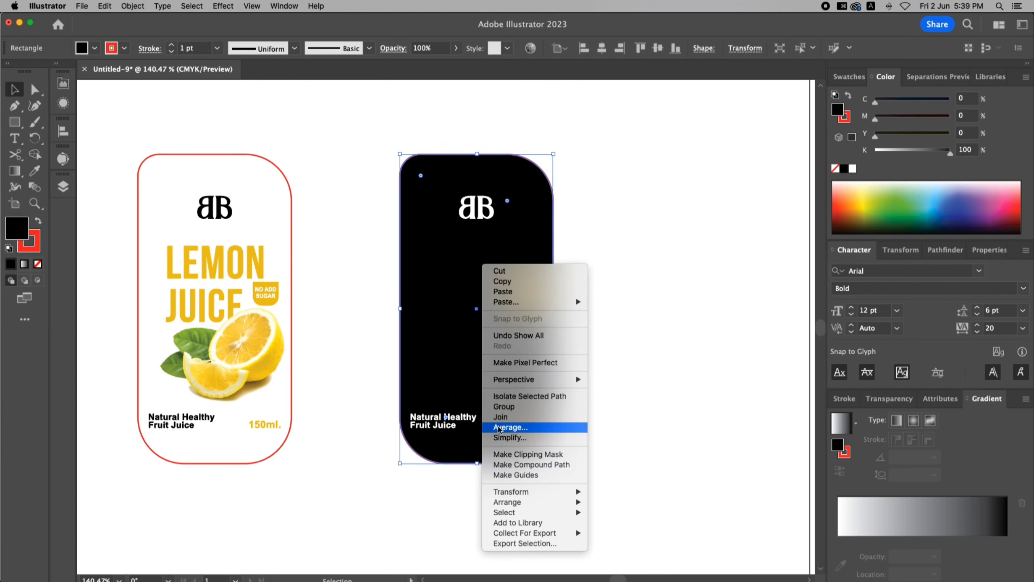
mouse_move(509, 504)
click(622, 533)
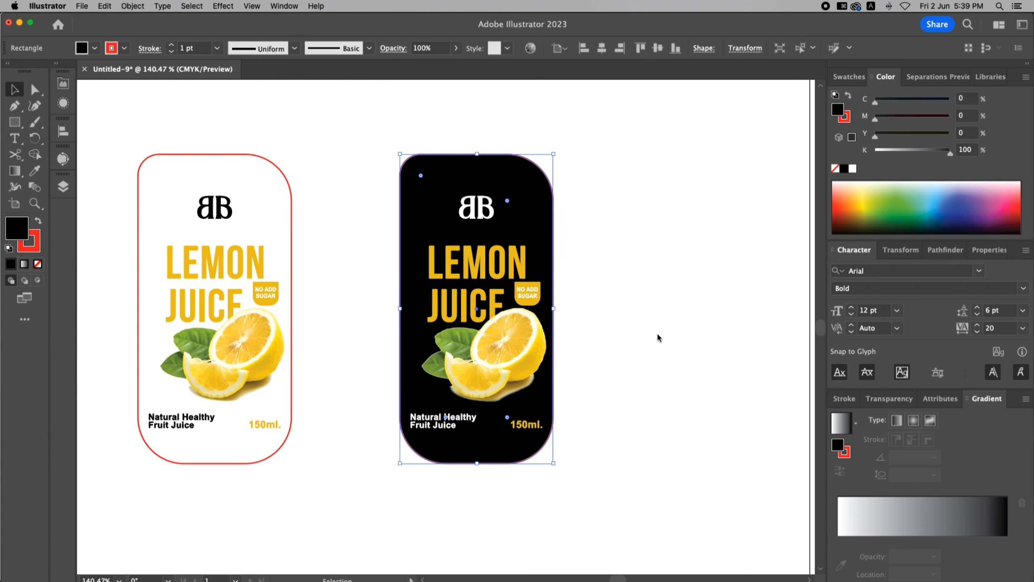
click(659, 338)
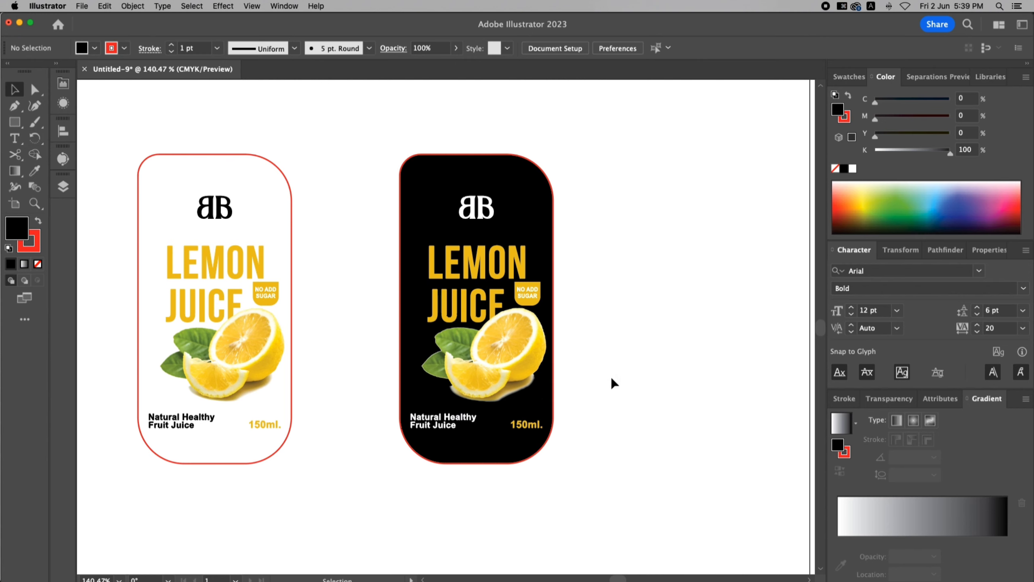
- Fill the right label's black background with the yellow sampled from its artwork, adjusted to C 9, M 13, Y 53, K 0
click(529, 204)
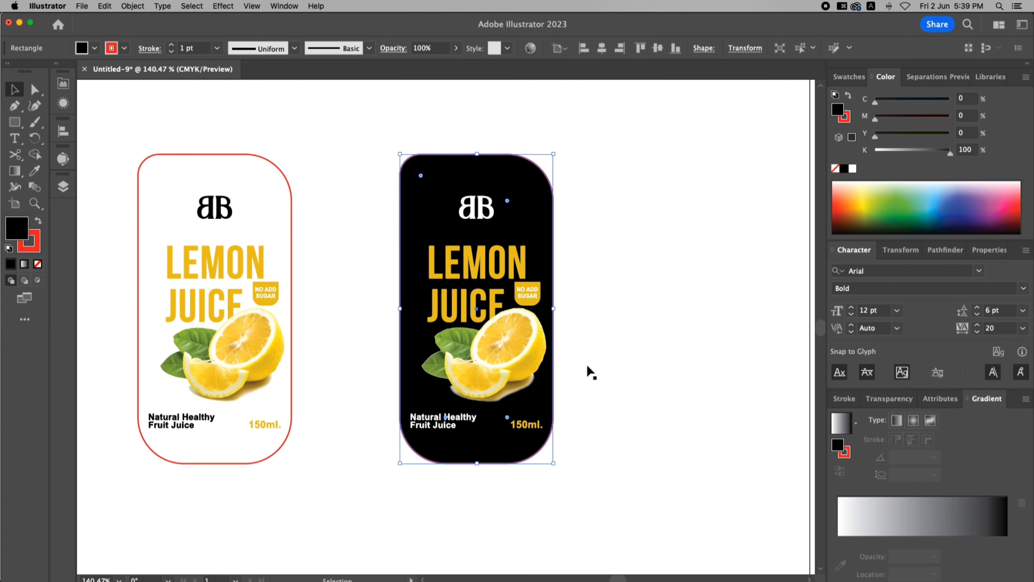
key(i)
click(532, 364)
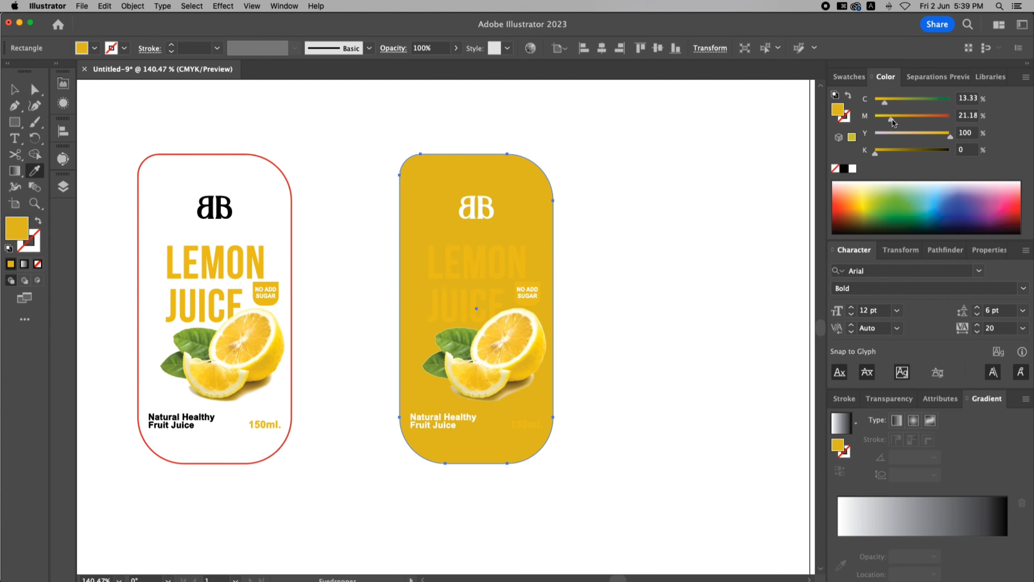
drag(891, 122, 882, 102)
drag(950, 137, 915, 139)
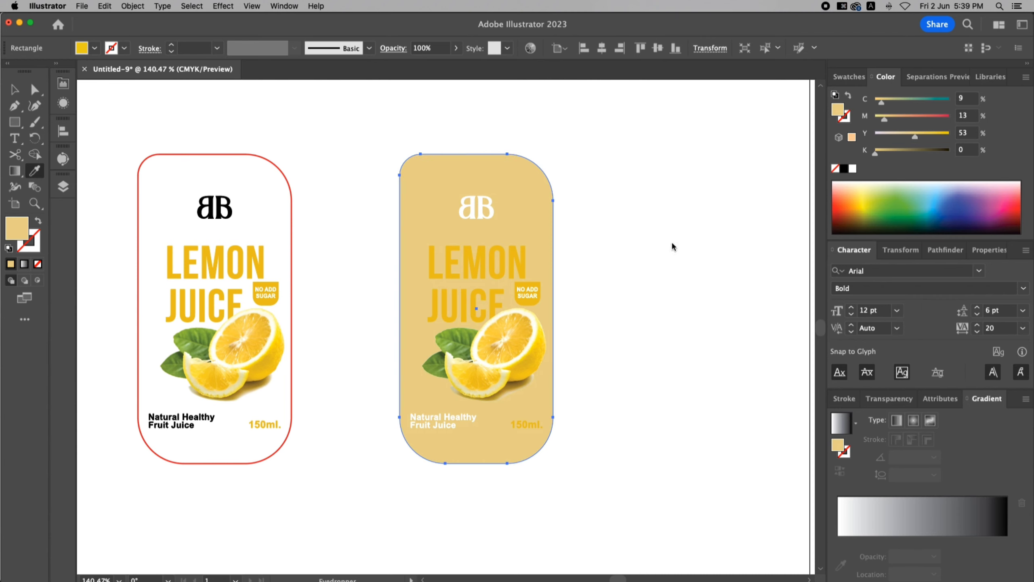
- Give the right label's background shape a red outline from the swatches
key(v)
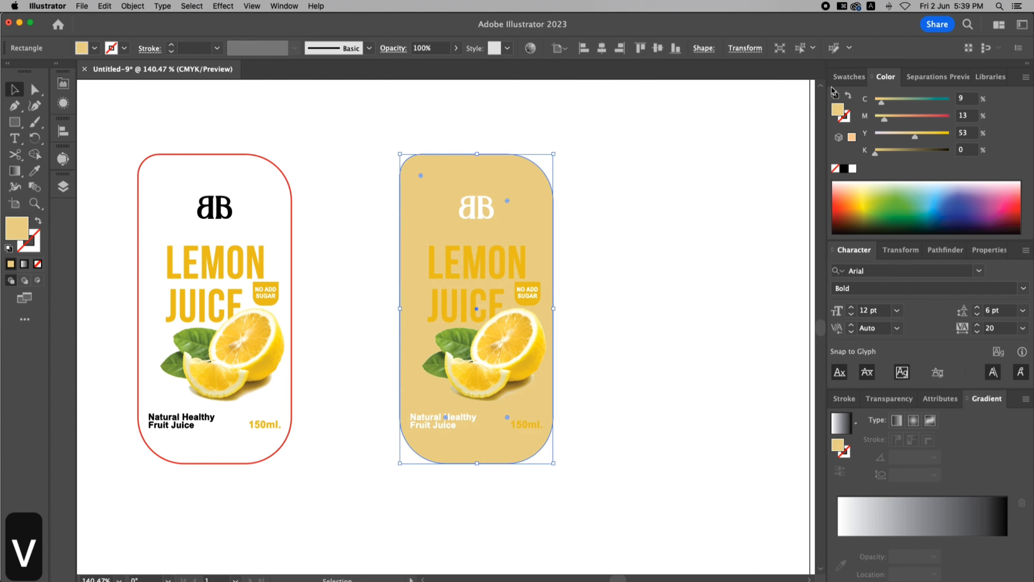
click(844, 118)
click(848, 77)
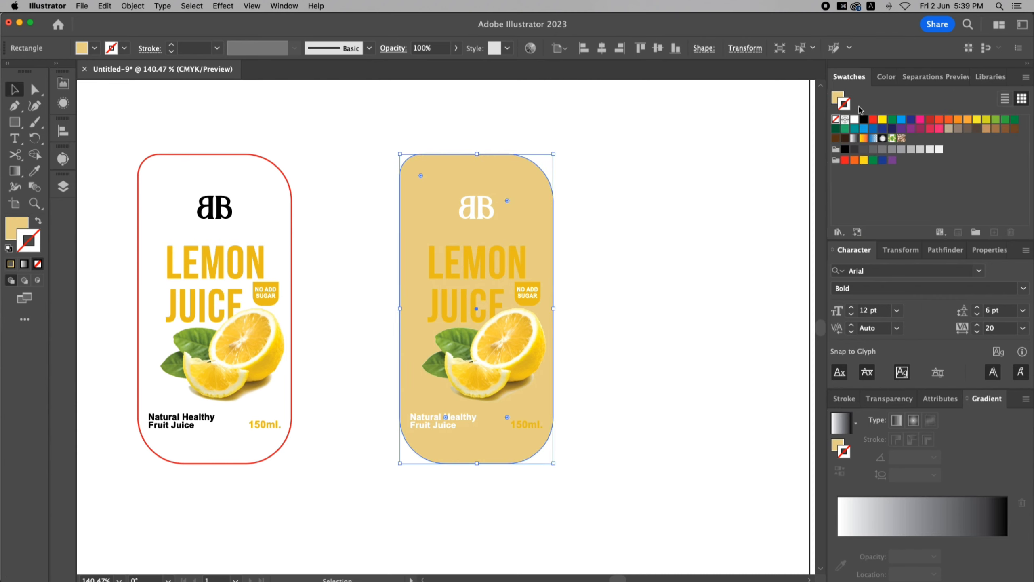
click(873, 119)
click(598, 330)
- Lighten the right label's background fill to C 0, M 5, Y 38, K 0
key(z)
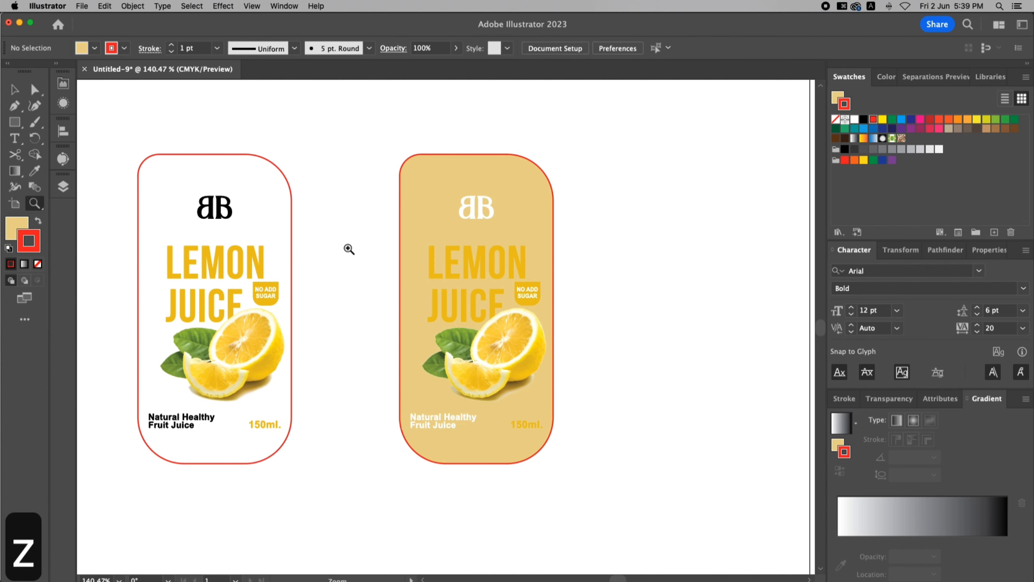
drag(349, 248, 618, 448)
key(v)
key(space)
drag(644, 289, 647, 305)
key(v)
click(595, 141)
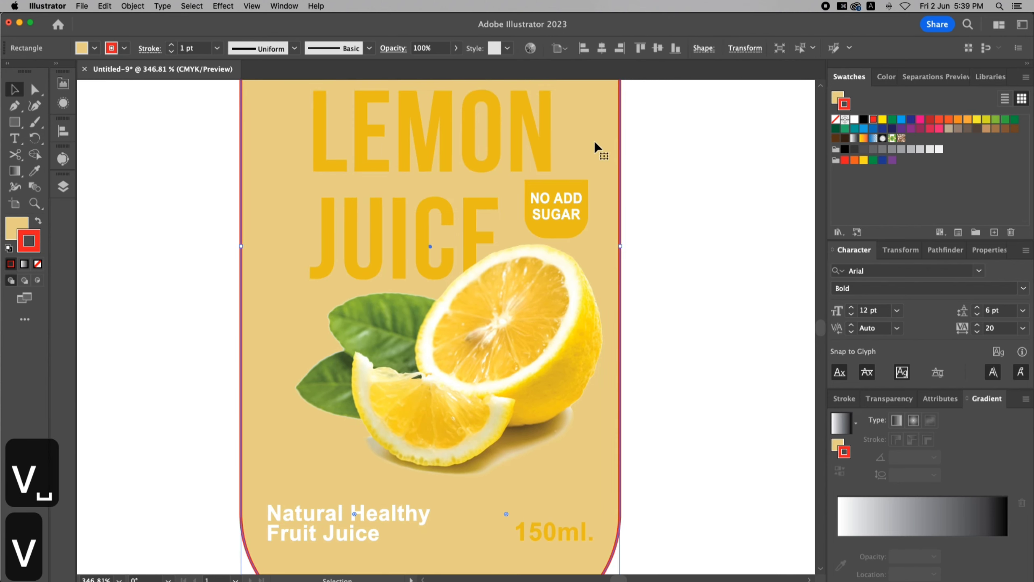
click(837, 98)
click(886, 76)
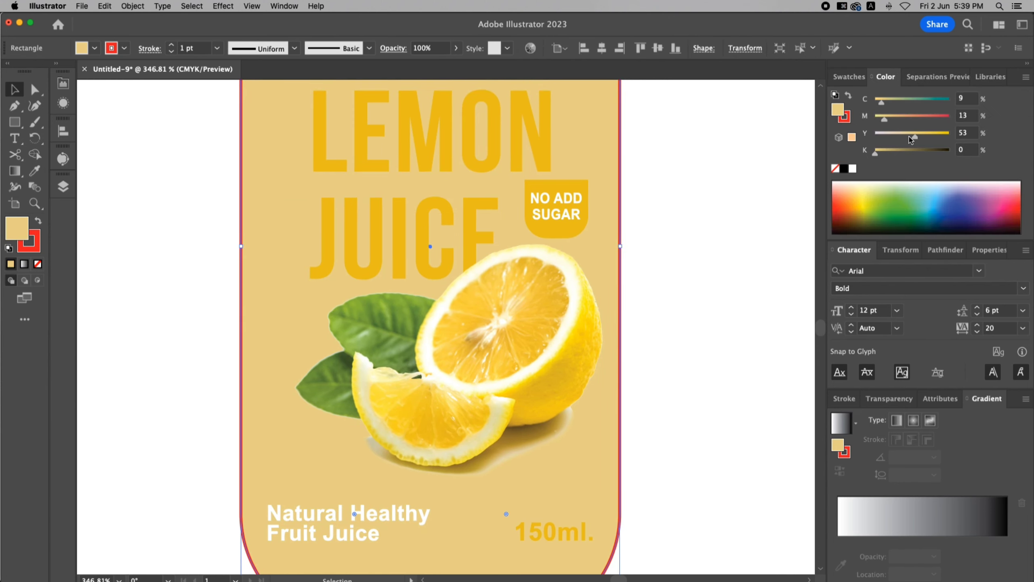
drag(888, 126, 871, 104)
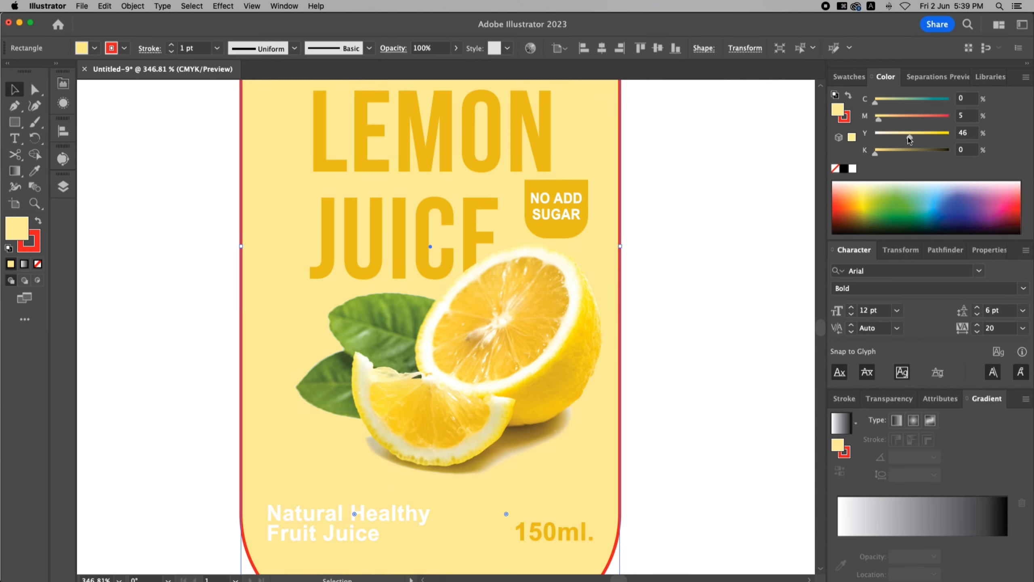
click(694, 269)
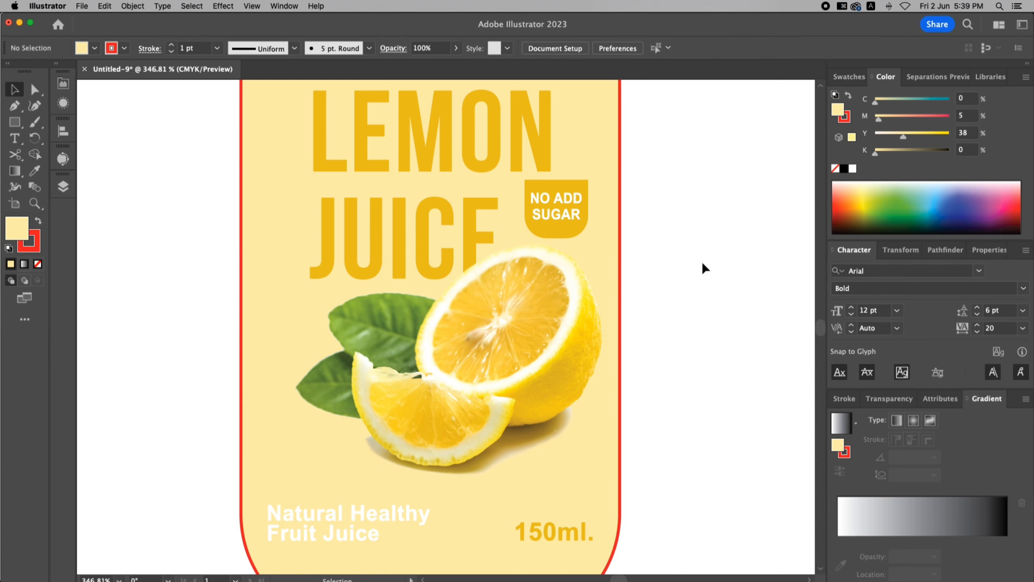
- Fill the tagline and the BB logo of the right label with black
key(super+0)
key(z)
click(463, 332)
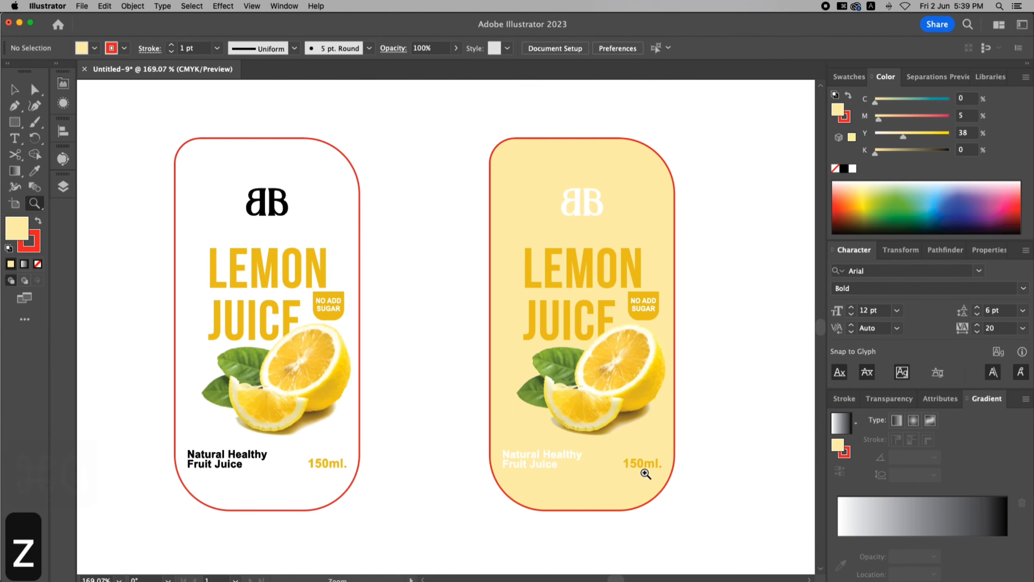
key(v)
click(560, 457)
shift+click(586, 210)
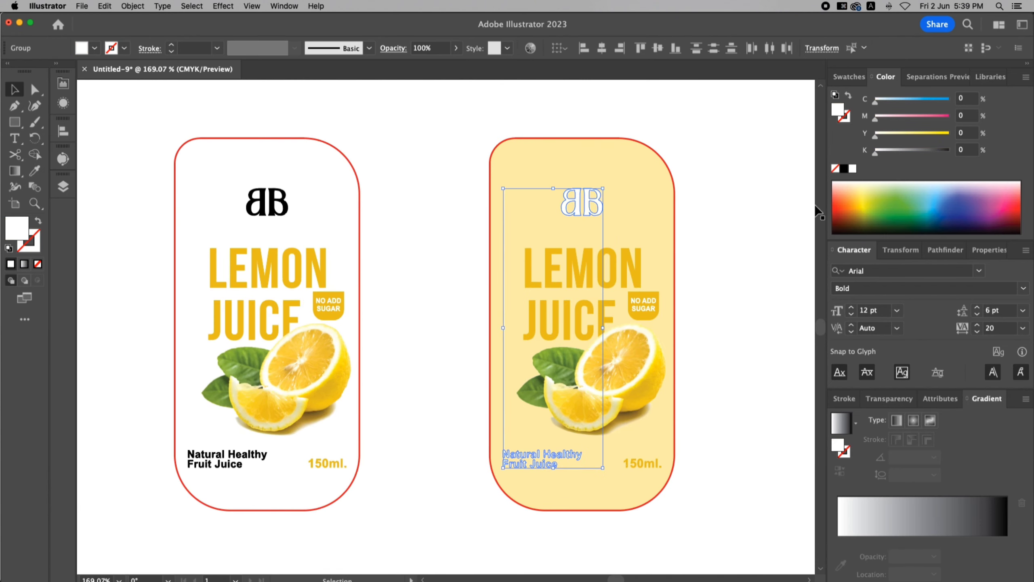
click(843, 169)
click(710, 211)
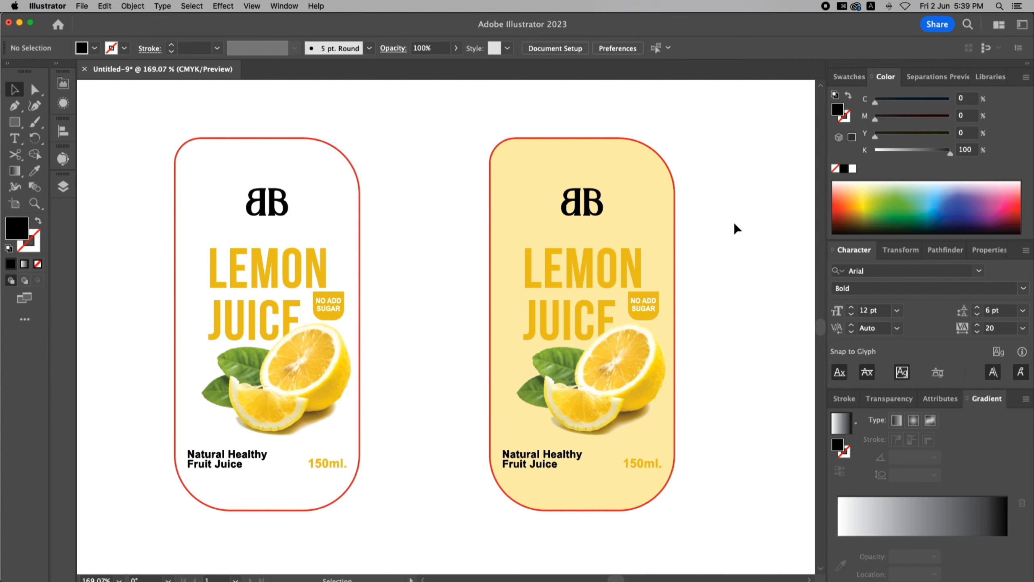
- Duplicate the yellow label about 7 cm to its right, and shift all three labels left on the artboard
key(super+0)
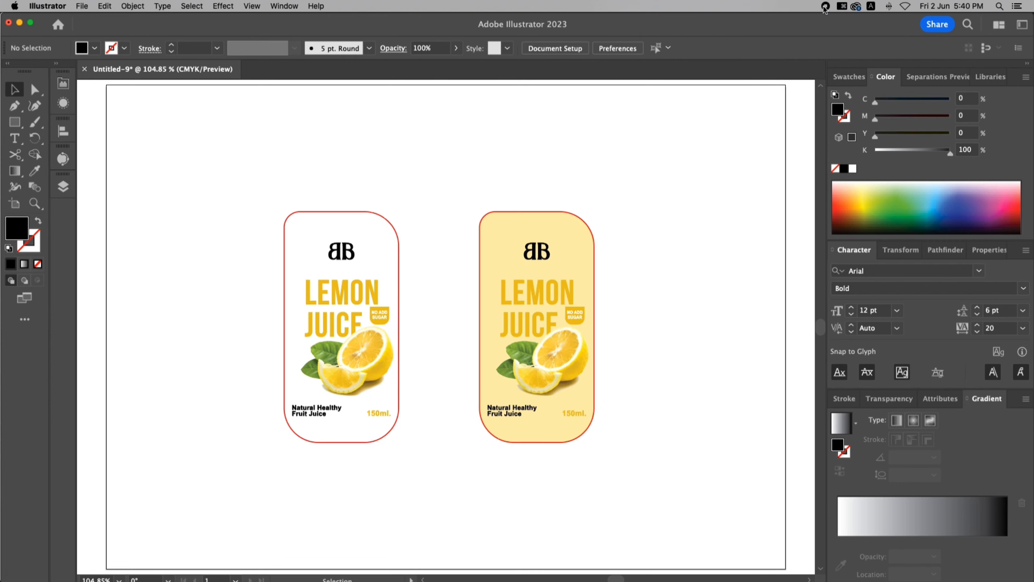
click(493, 393)
drag(493, 393, 654, 392)
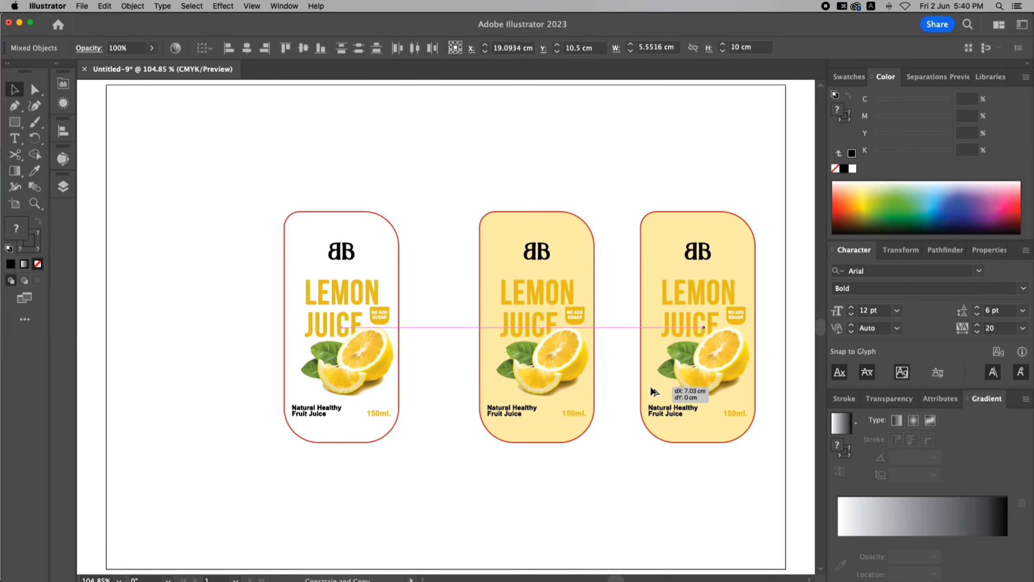
drag(233, 148, 745, 432)
drag(730, 370, 635, 361)
click(733, 350)
- Apply a radial gradient fill to the background shape of the rightmost label
key(z)
drag(509, 183, 741, 504)
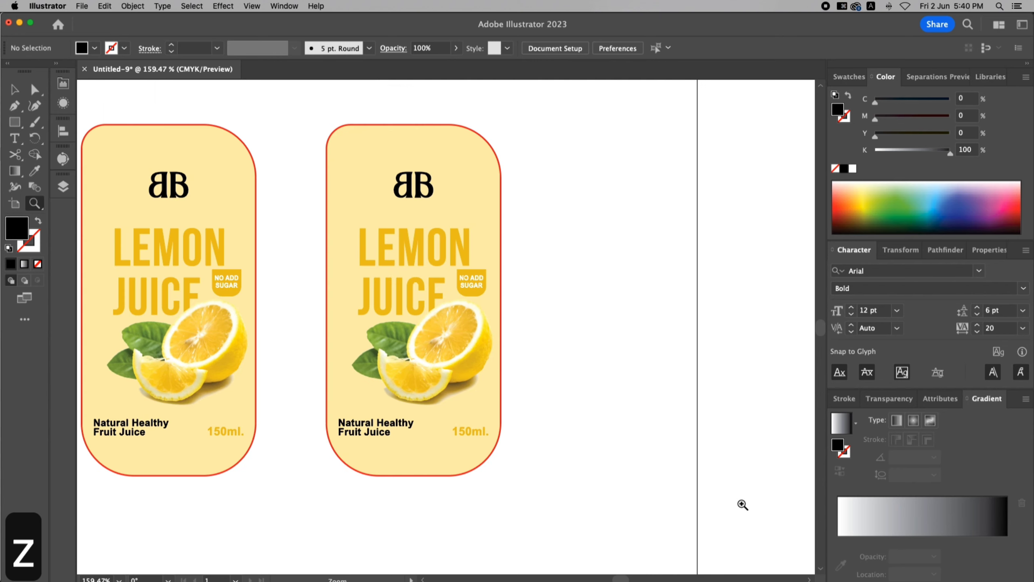
key(v)
click(478, 190)
scroll(509, 208, up, 2)
scroll(509, 207, left, 2)
key(space)
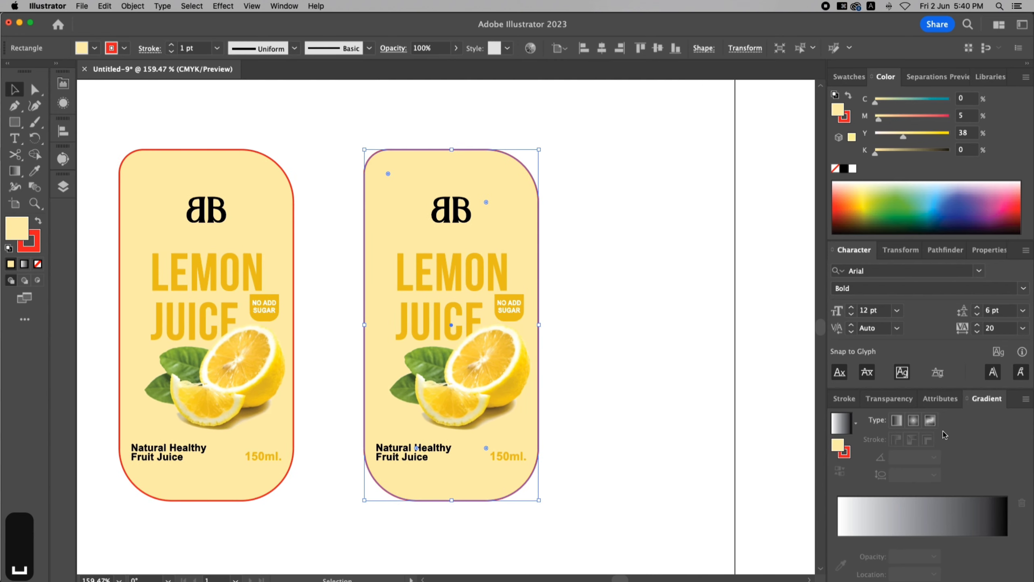
click(914, 420)
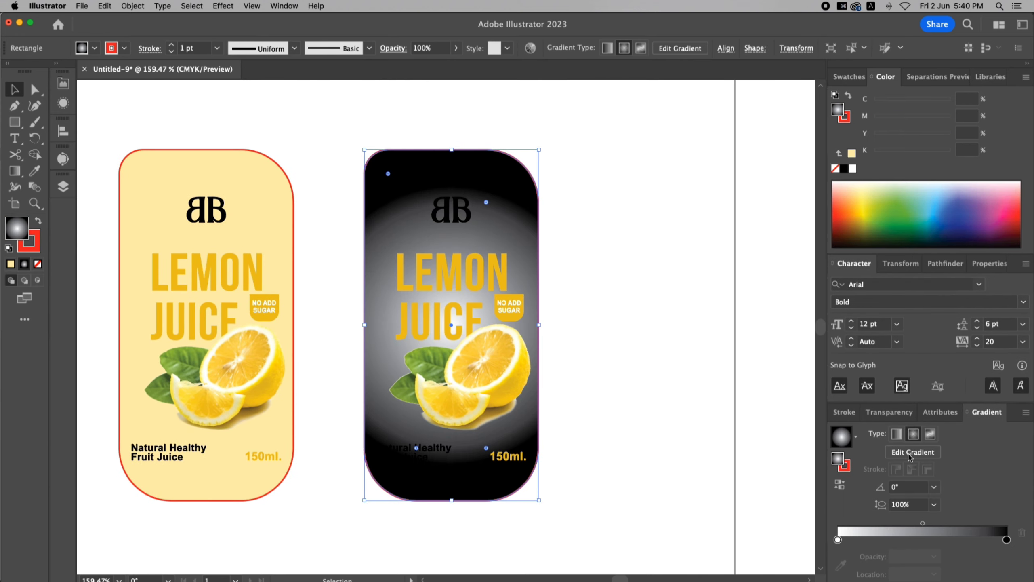
- Recolour the gradient's black outer stop with the pale yellow sampled from the neighbouring label, and move it to about 43%
click(1006, 539)
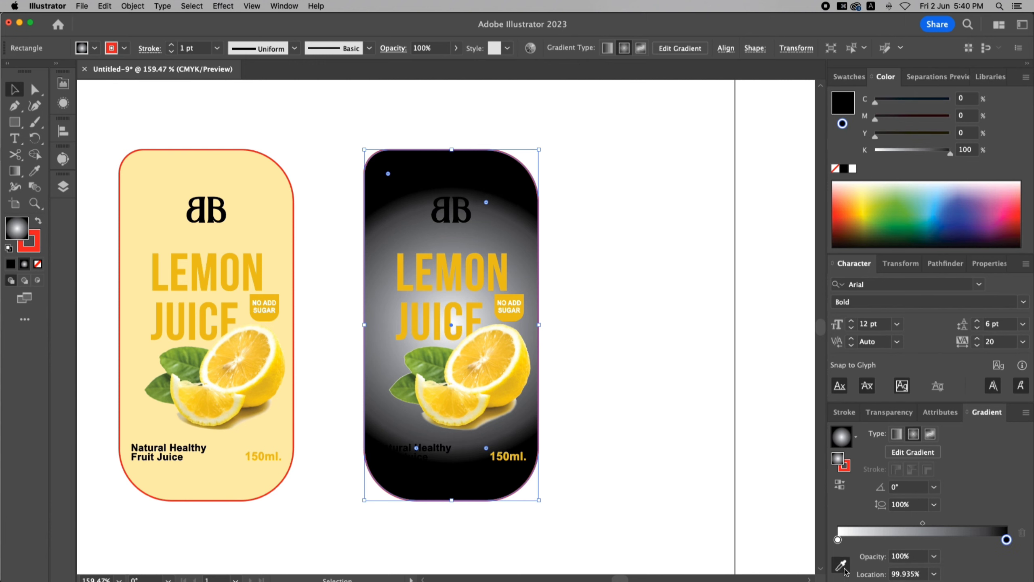
click(840, 564)
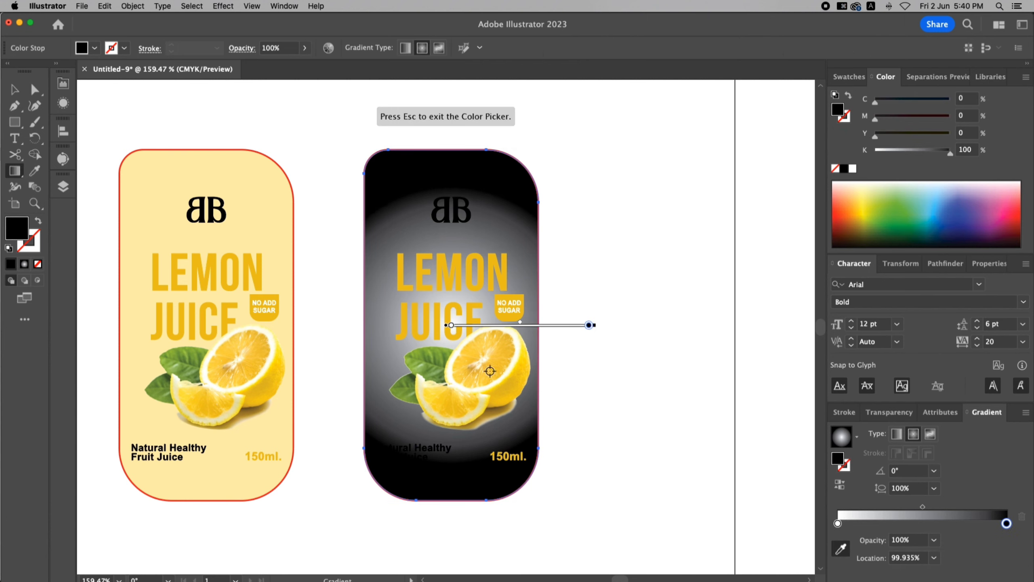
click(275, 225)
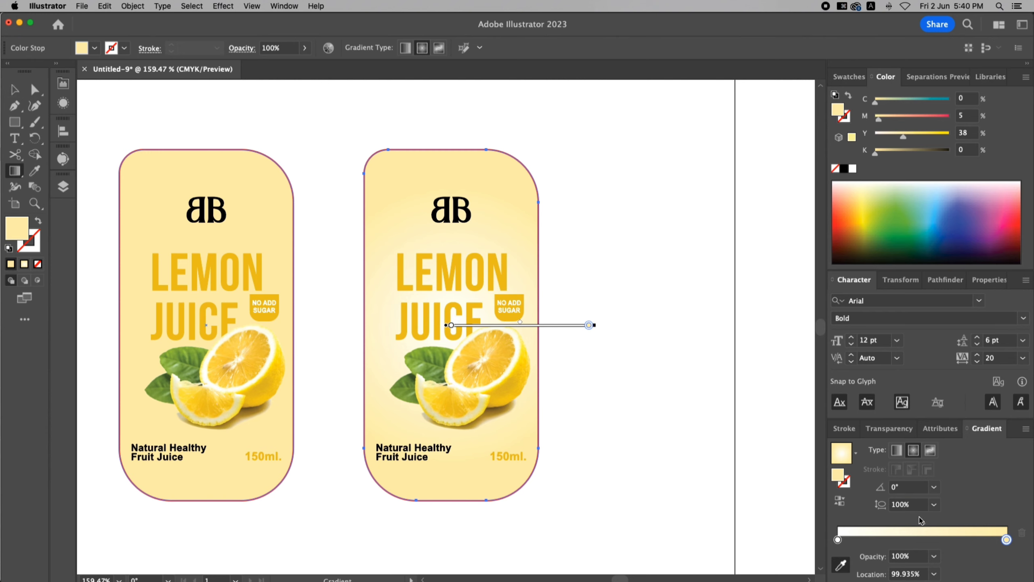
drag(924, 527, 911, 539)
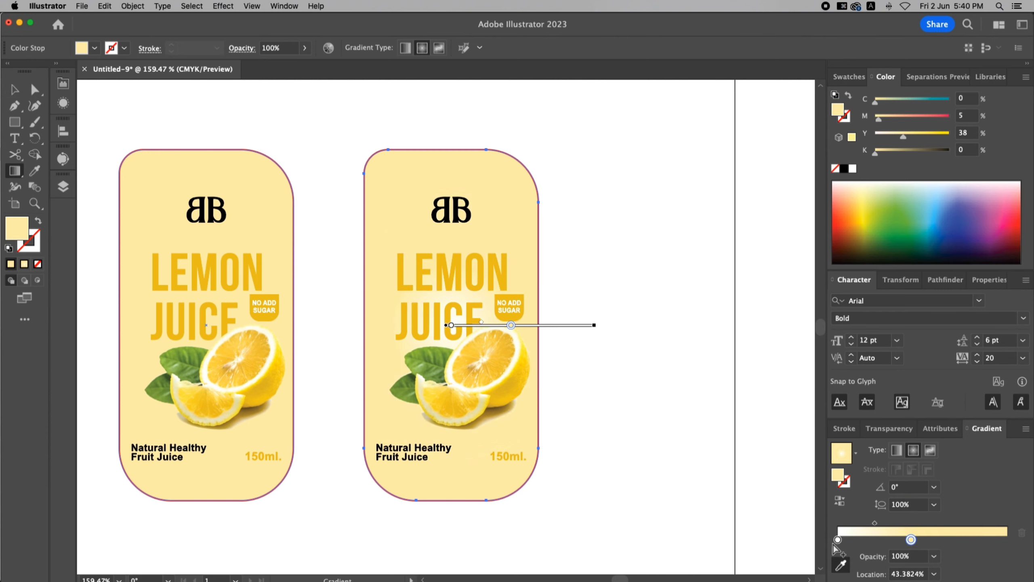
- Sample the neighbouring label's pale yellow for the gradient's white inner stop, and lighten it to C 0, M 5, Y 7
click(838, 539)
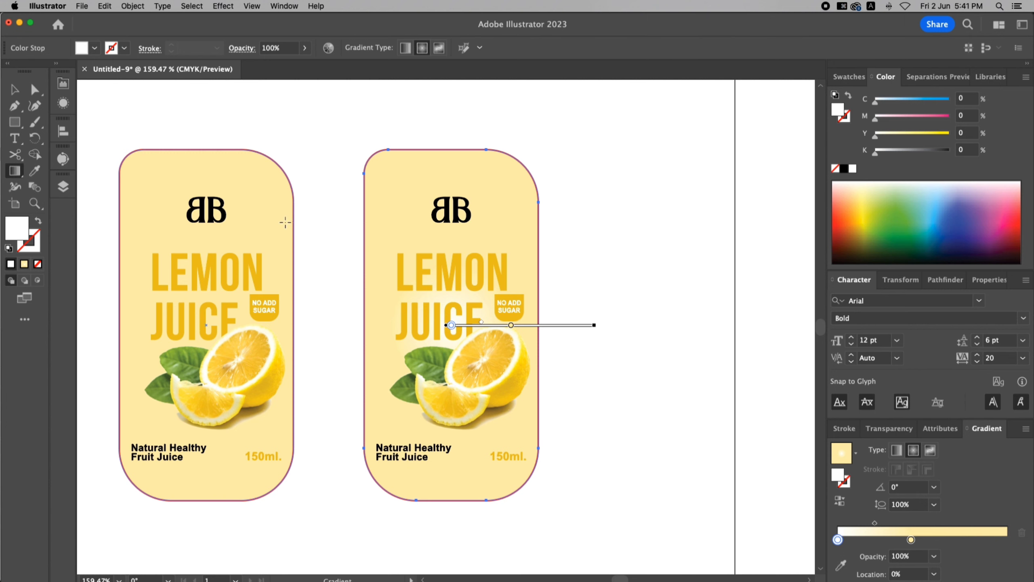
click(846, 564)
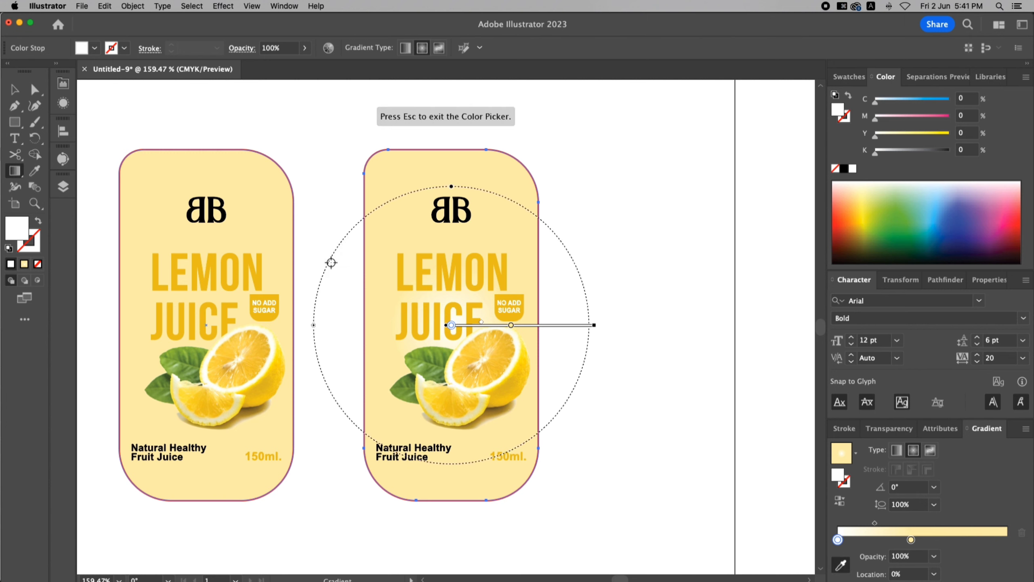
click(268, 233)
key(Escape)
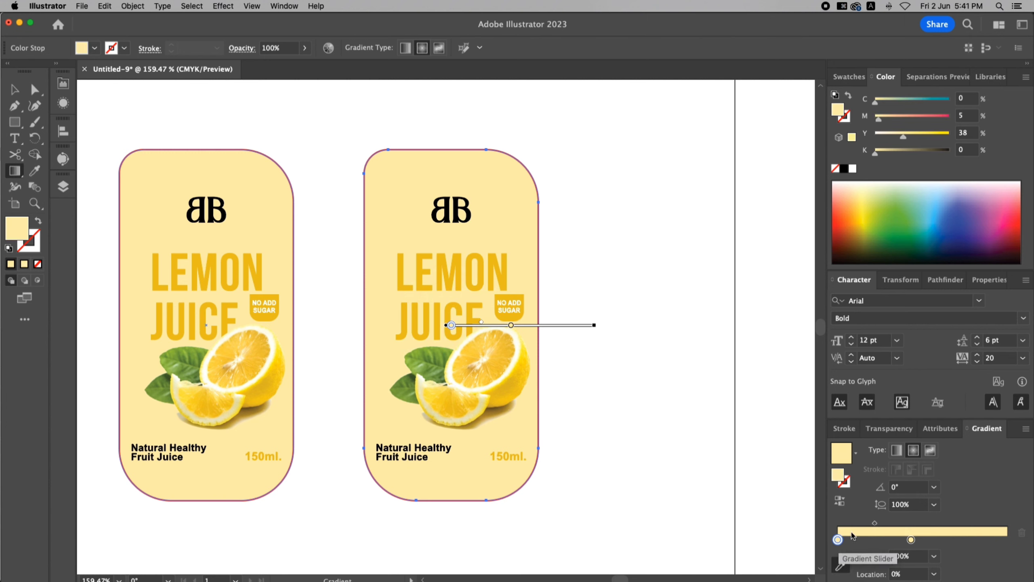
drag(903, 139, 882, 137)
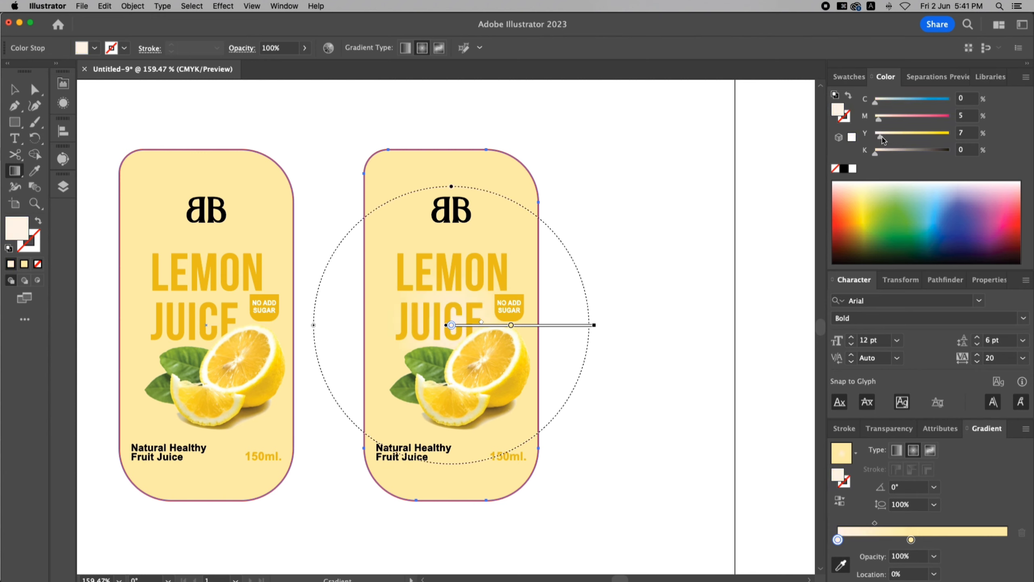
- Move the gradient's pale yellow outer stop to a location of about 86%
drag(911, 540, 983, 540)
click(897, 523)
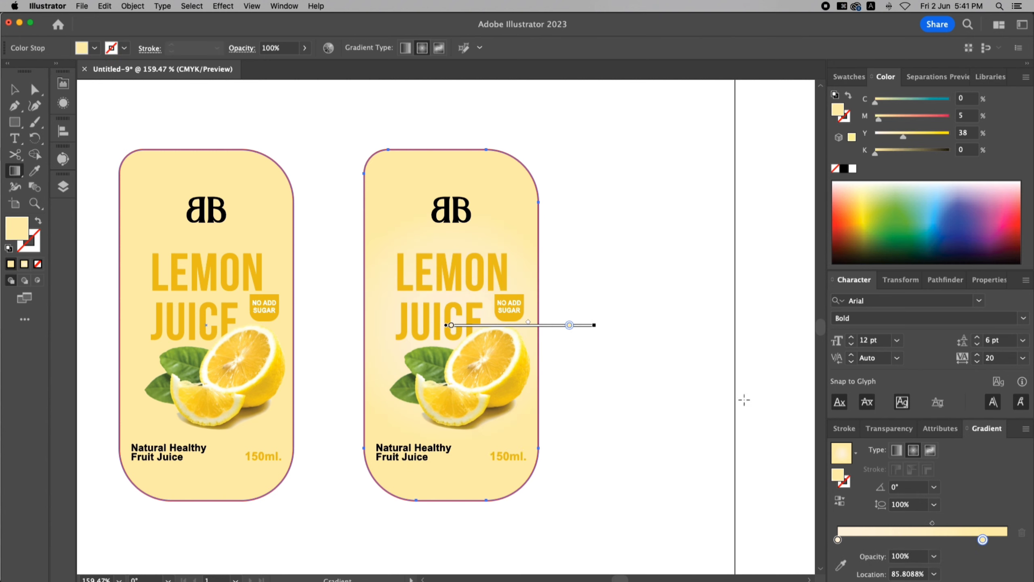
click(14, 89)
click(661, 215)
- Enlarge the radial gradient beyond the rightmost label's edges, and place its outer colour stop at about 75%
click(489, 225)
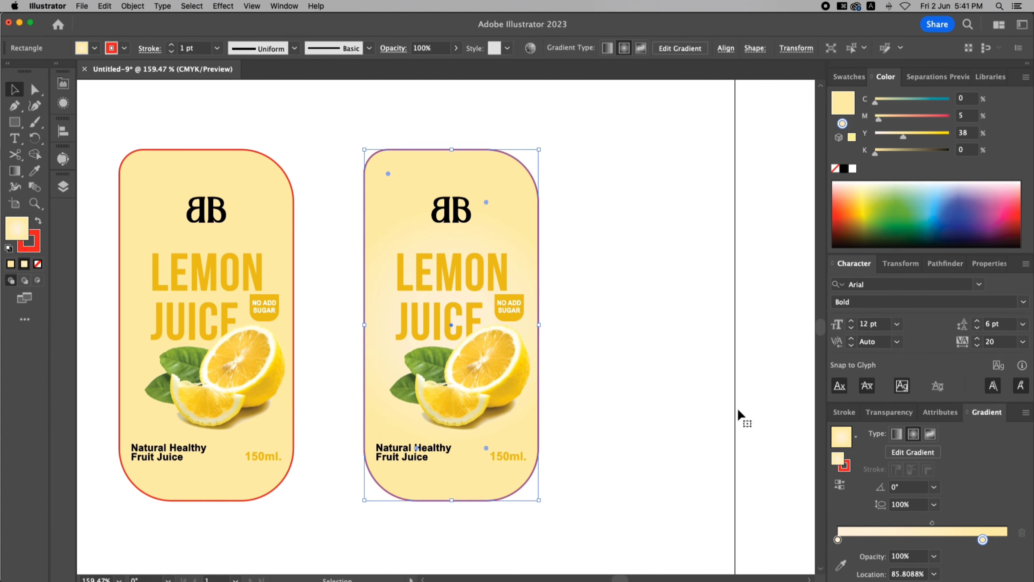
key(g)
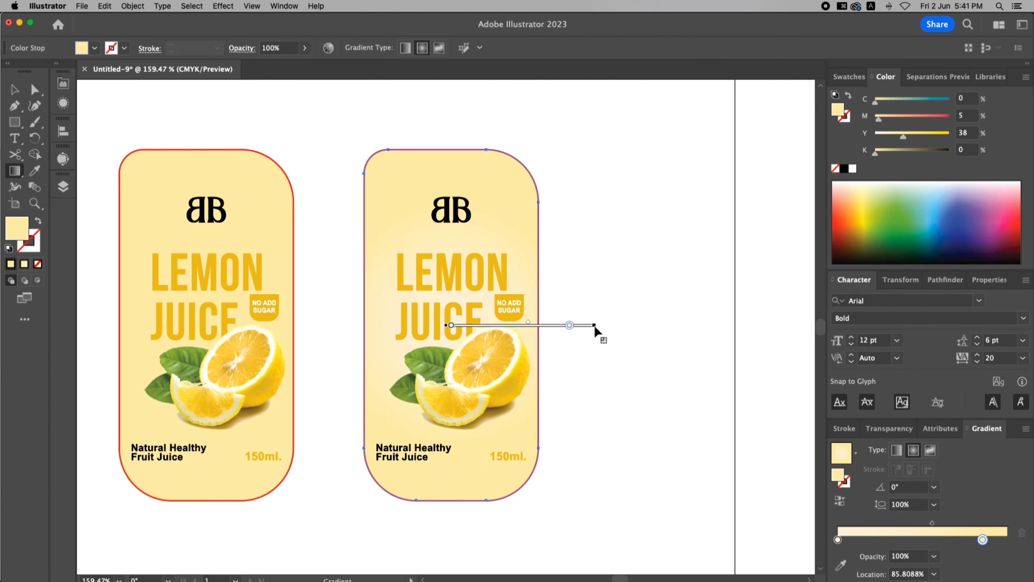
mouse_move(594, 325)
mouse_down()
mouse_move(669, 326)
mouse_move(585, 325)
mouse_up()
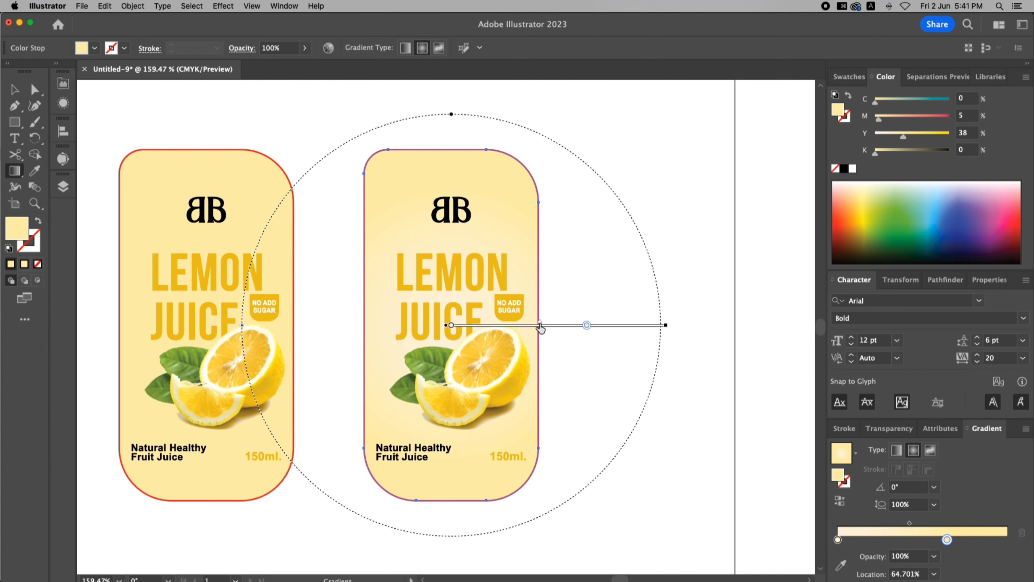
drag(586, 326, 608, 326)
key(v)
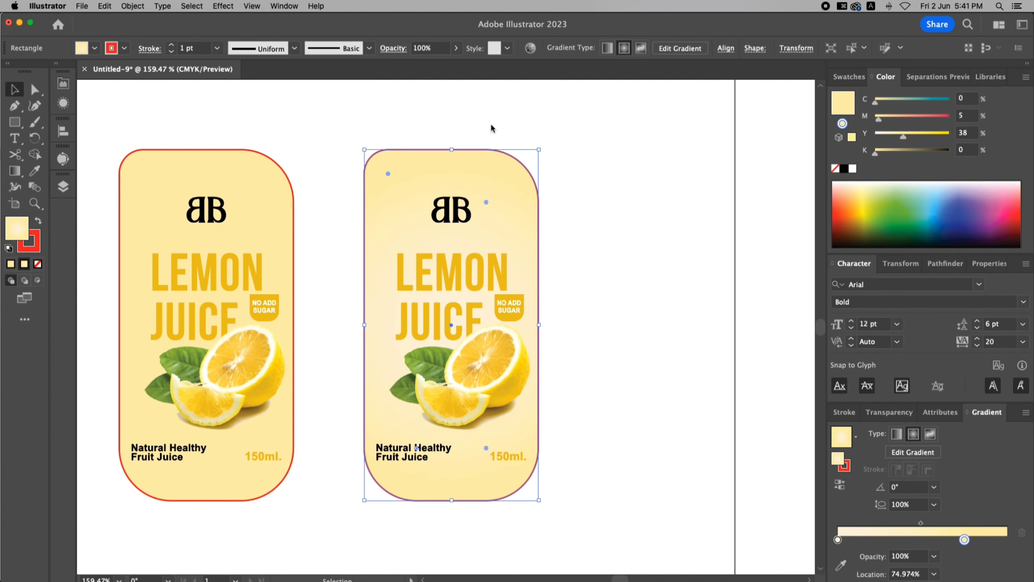
click(492, 128)
key(super+0)
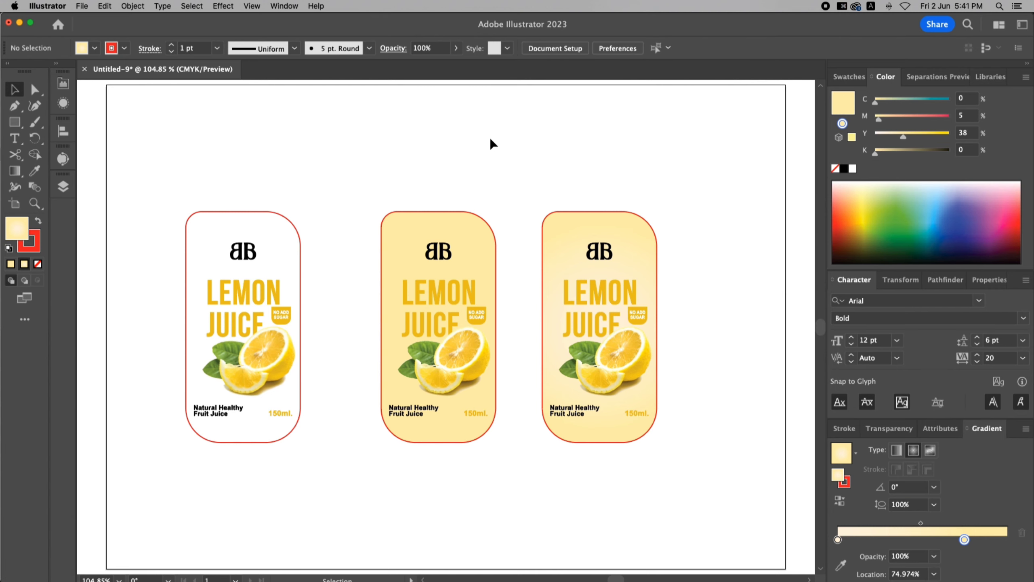
- Move all three labels straight up so they extend past the artboard's upper edge
key(super+minus)
key(super+minus)
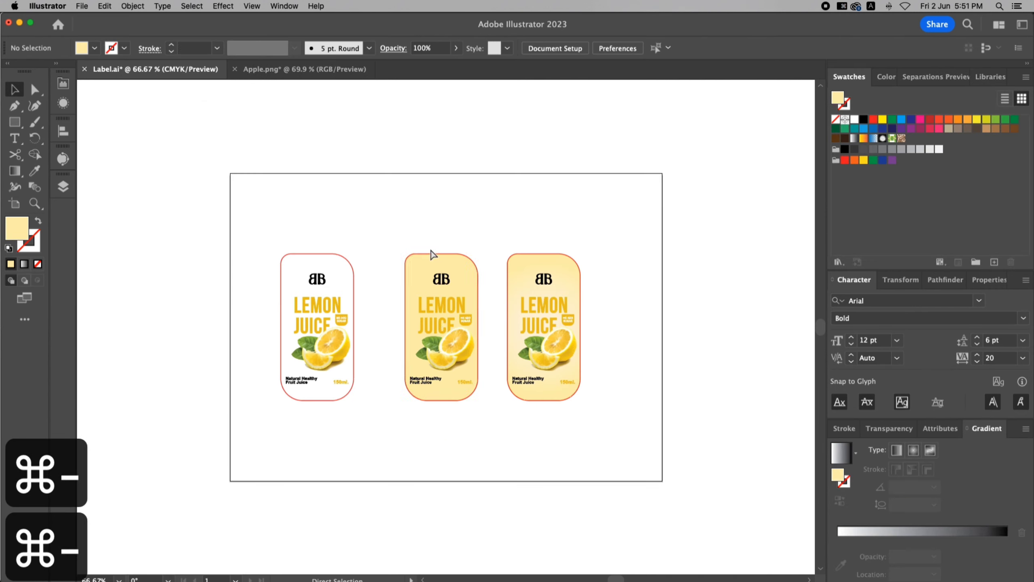
drag(230, 197, 556, 282)
click(594, 319)
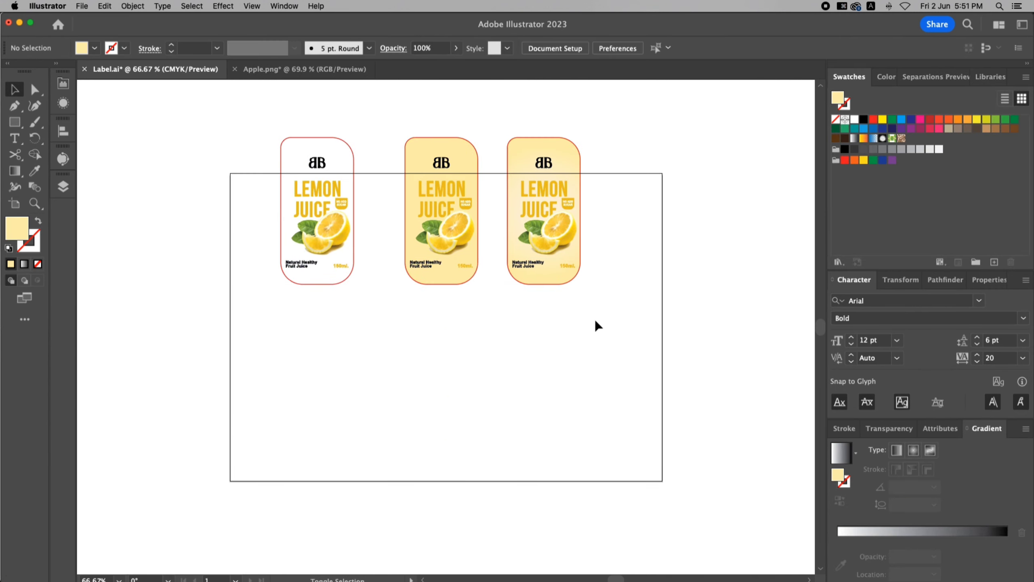
- Extend the artboard upward and downward to a height of about 27.8 cm, keeping its 29.7 cm width
key(shift+o)
drag(447, 173, 449, 115)
drag(447, 481, 447, 523)
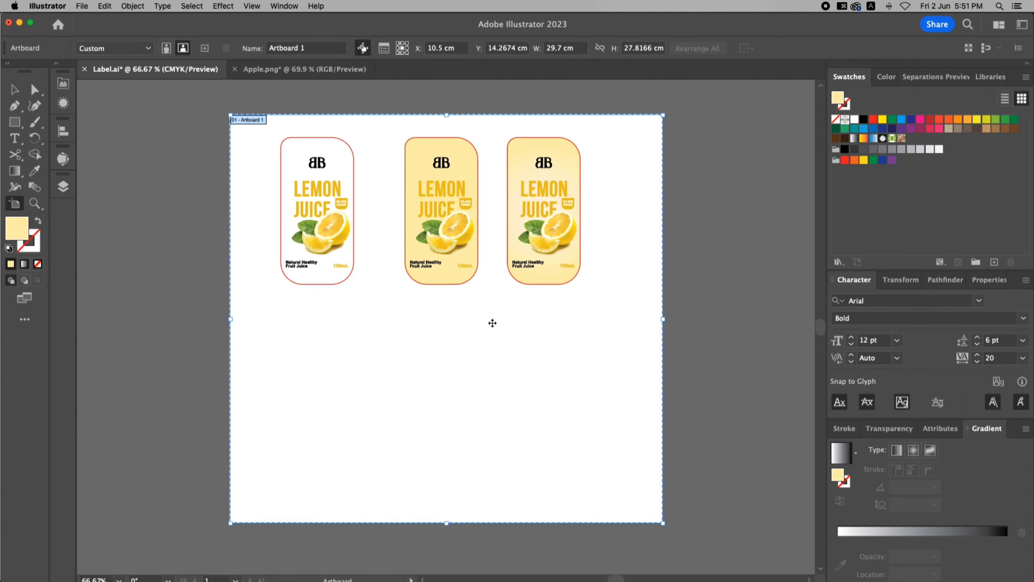
- Duplicate the middle pale yellow lemon label straight down into the empty lower half of the artboard
key(v)
drag(386, 120, 488, 307)
drag(459, 182, 460, 370)
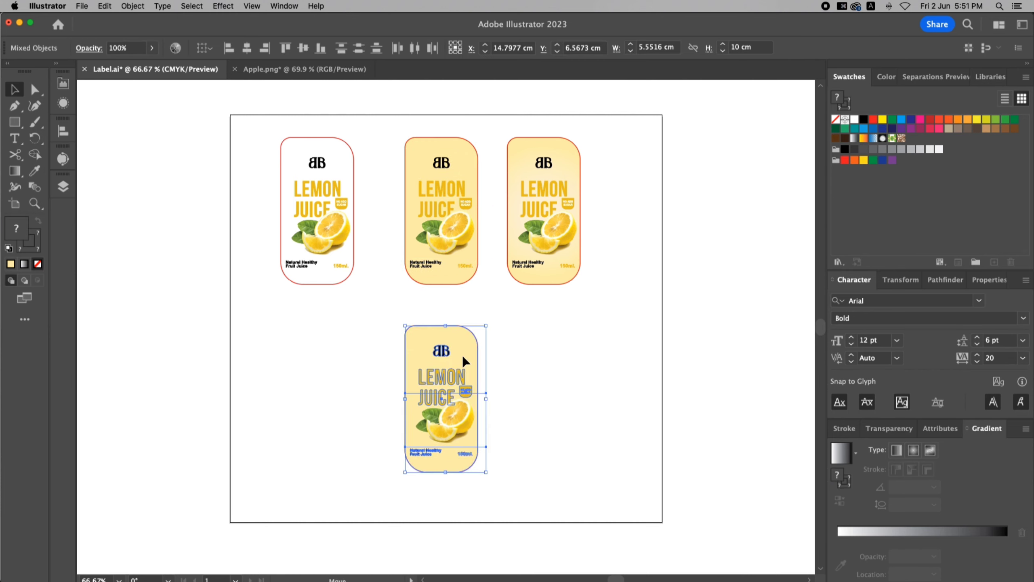
click(555, 363)
- Bring the green apple image from outside the artboard to beside the duplicated label and scale it down
key(space)
drag(556, 364, 552, 363)
scroll(552, 363, right, 5)
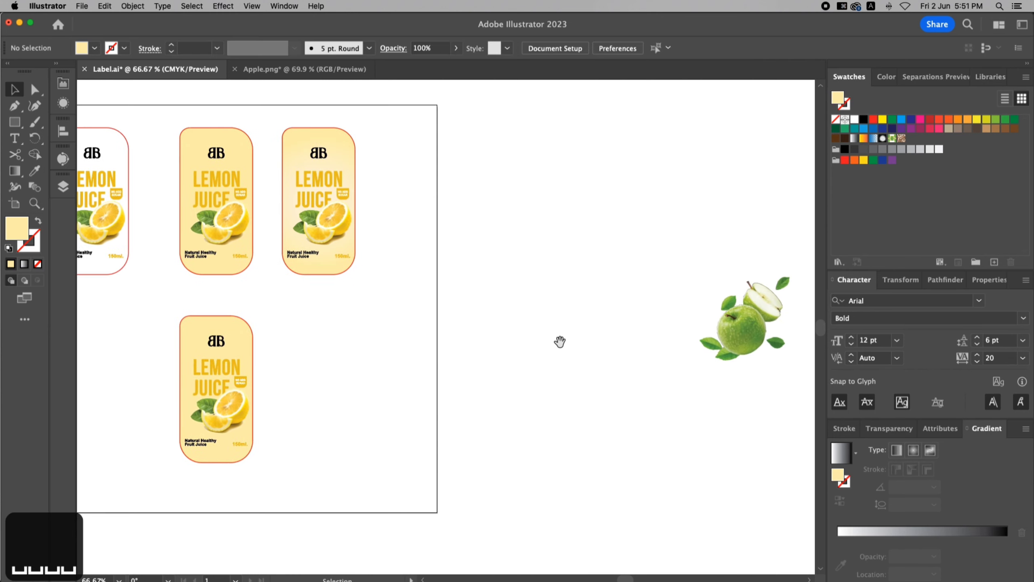
drag(726, 290, 469, 450)
key(z)
key(v)
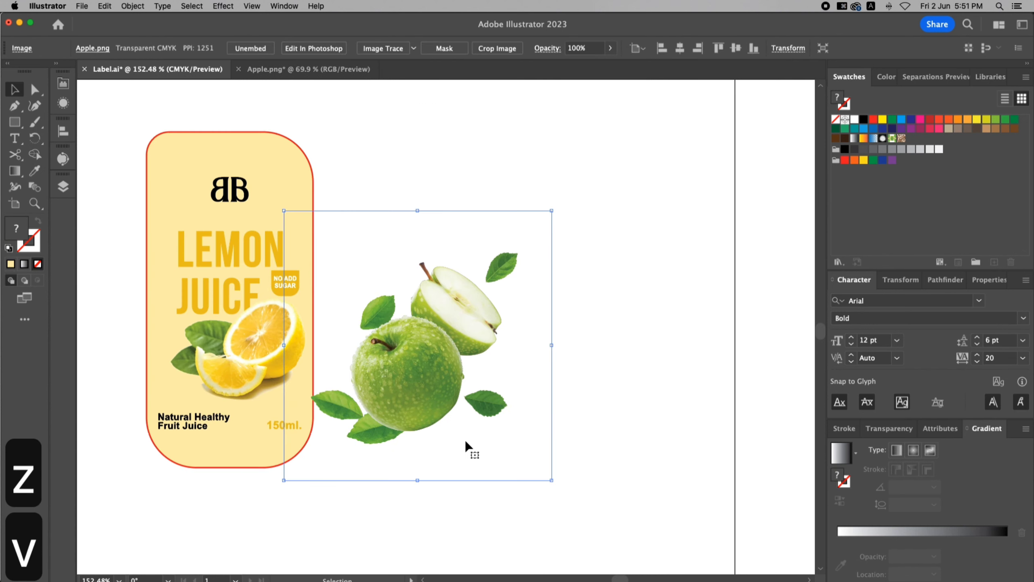
scroll(480, 404, left, 5)
drag(665, 361, 551, 362)
- Delete the lemon image from the duplicated label and put the apple image in its place, enlarged to about 5.2 cm square
click(363, 358)
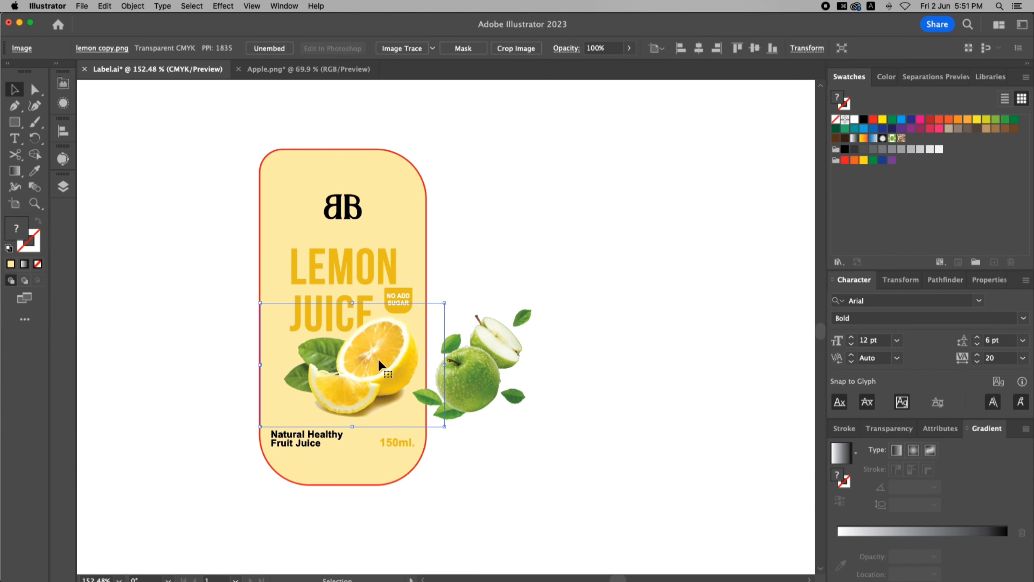
key(BackSpace)
drag(471, 365, 333, 367)
drag(338, 286, 341, 263)
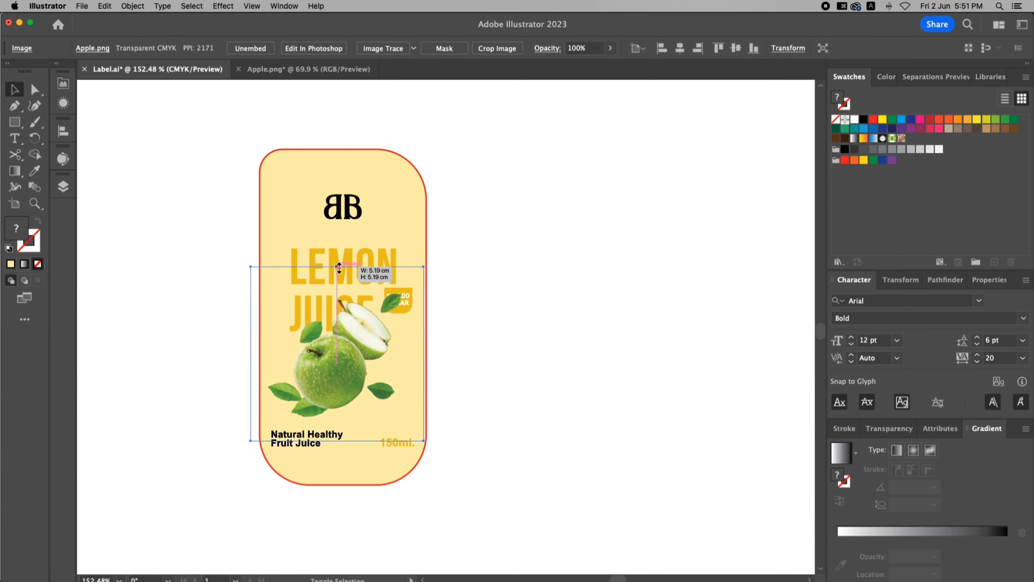
- Rotate the apple image slightly clockwise and nudge it into place on the label, above the bottom text
key(r)
drag(460, 327, 467, 368)
key(v)
drag(357, 351, 360, 355)
key(z)
drag(324, 324, 610, 455)
key(v)
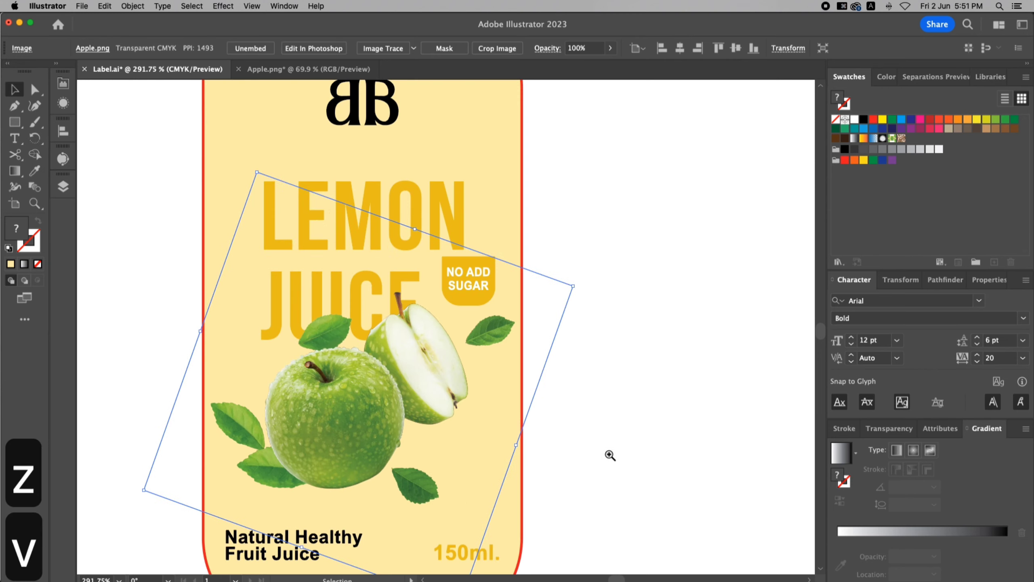
click(605, 420)
key(space)
drag(607, 418, 592, 424)
- Add a two-line text reading "APPLE JUICE" in the blank area beside the label
click(392, 232)
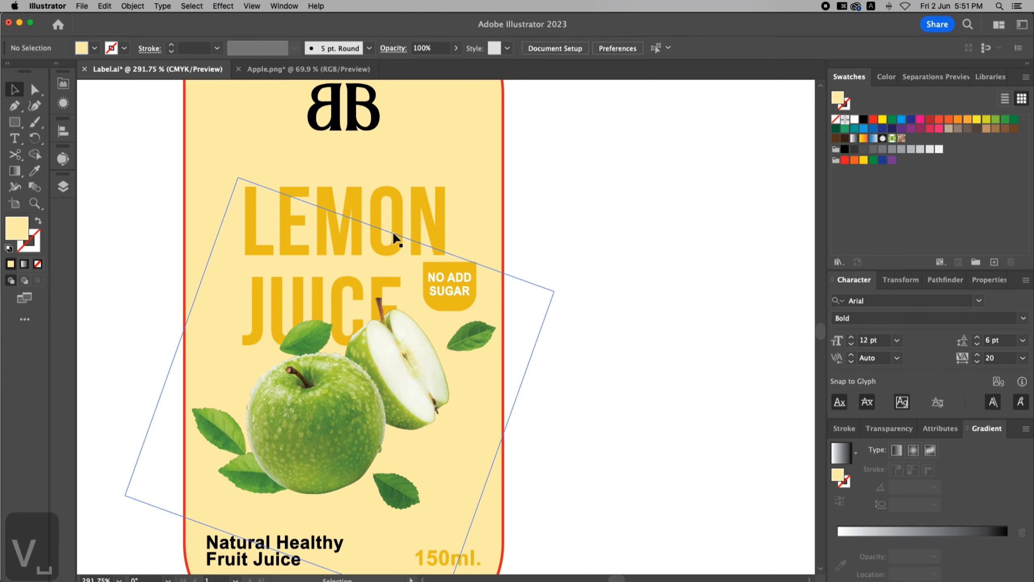
super+click(401, 238)
click(590, 233)
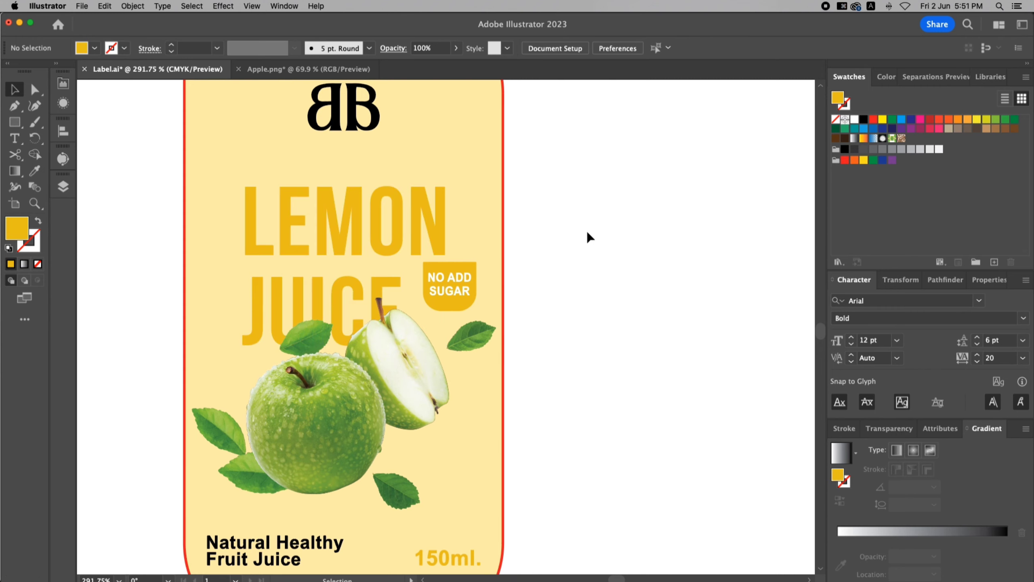
key(t)
click(588, 234)
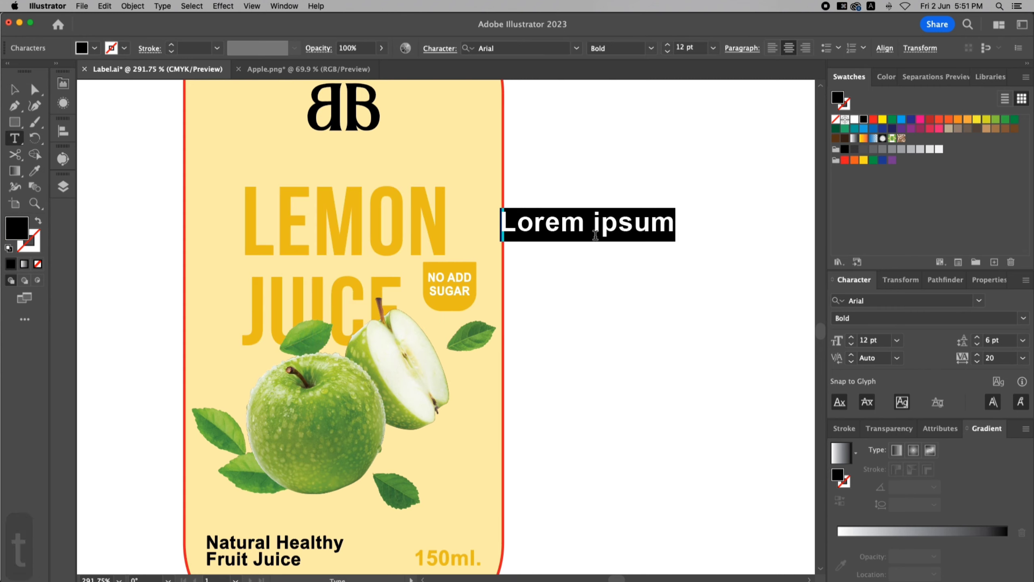
text(APPLE)
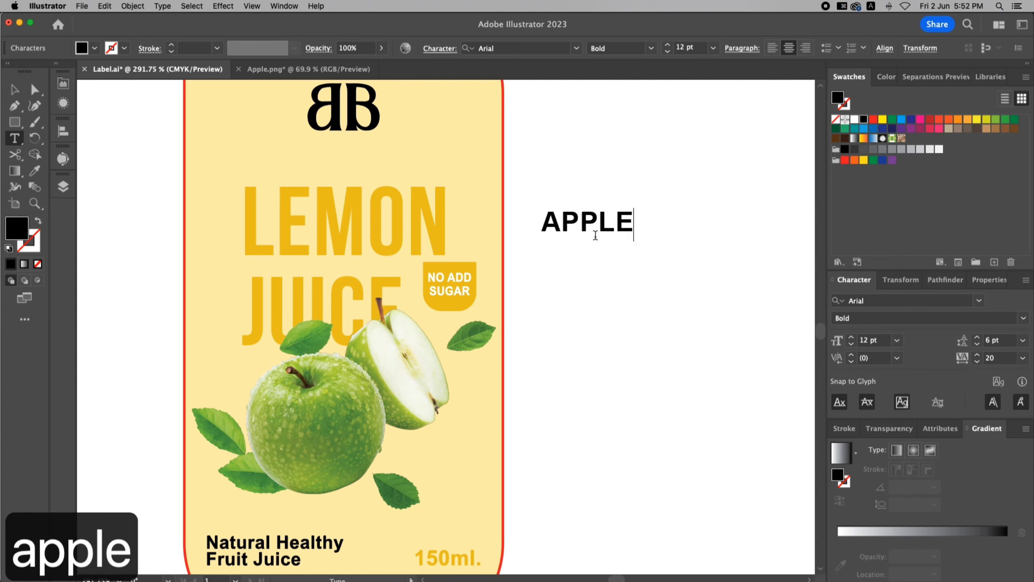
key(Return)
text(JUICE)
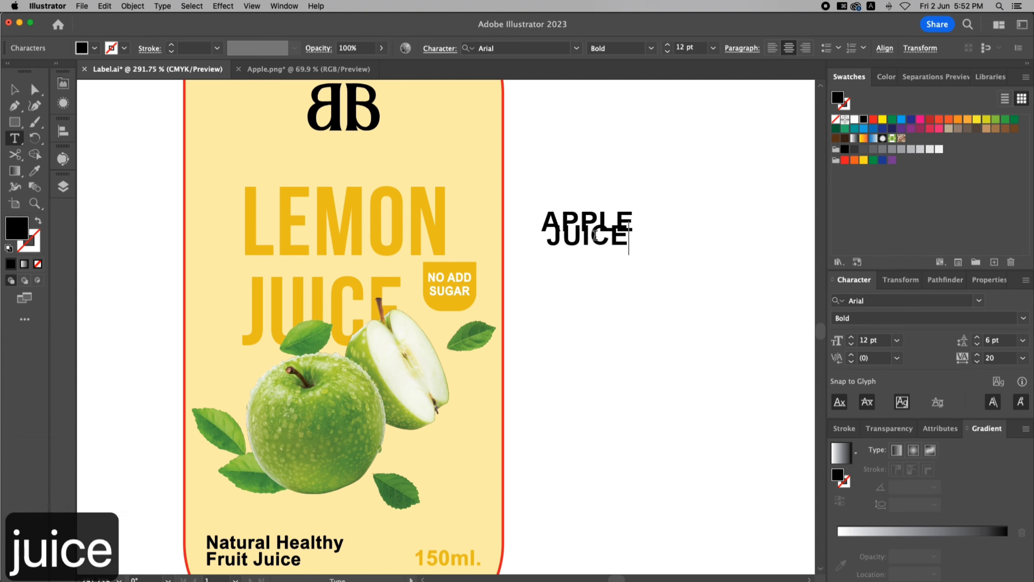
key(Escape)
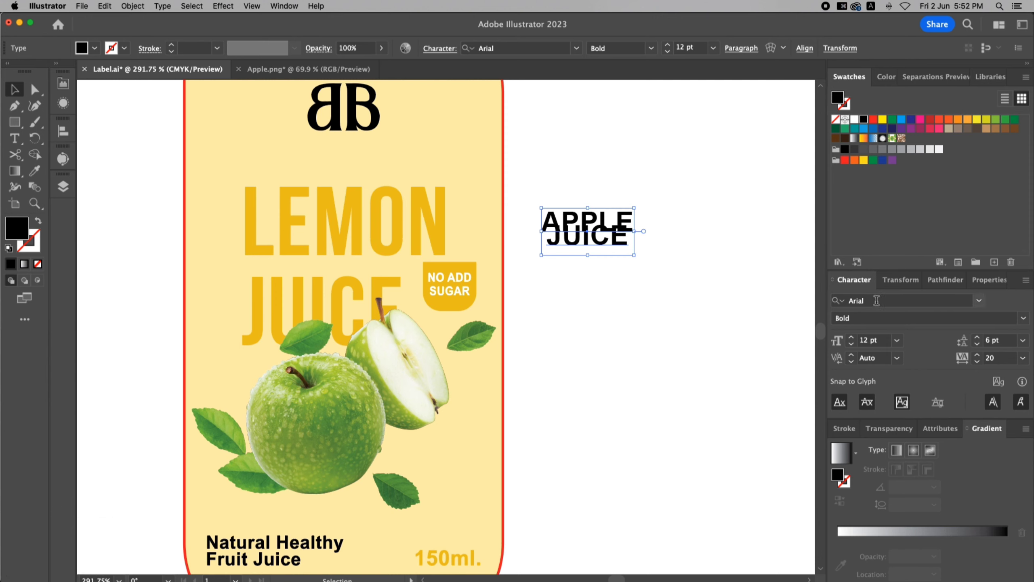
- Change the font of the "APPLE JUICE" text to Bebas Neue Bold
click(876, 301)
text(BEB)
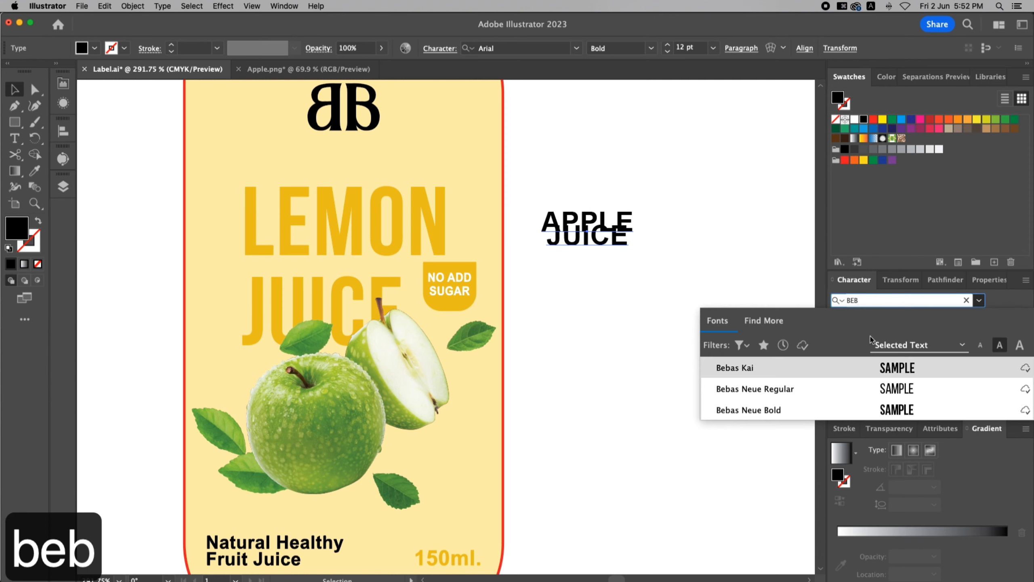
click(889, 409)
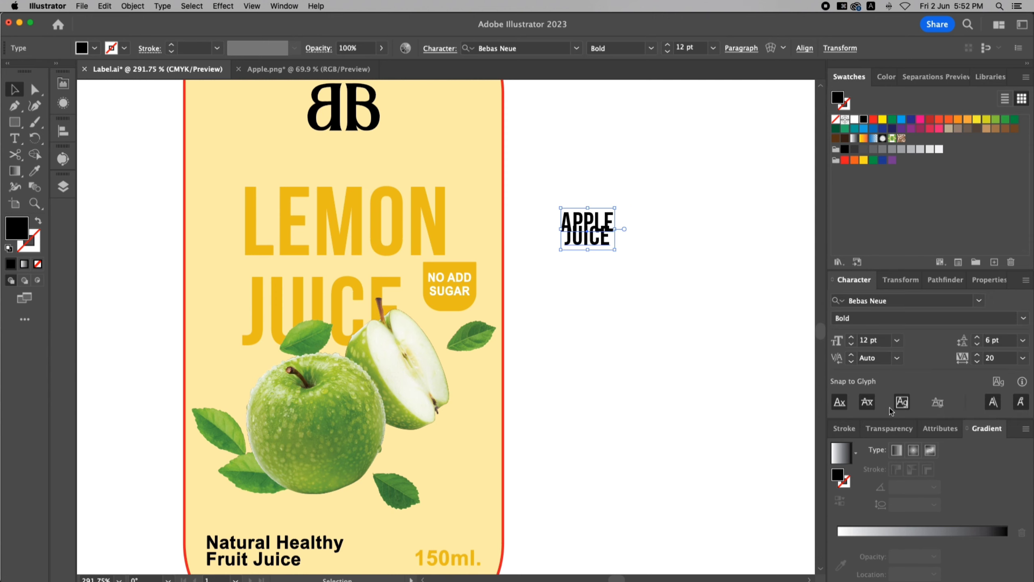
- Increase the leading of the "APPLE JUICE" text to 15 pt
click(977, 338)
click(977, 337)
click(977, 337)
click(977, 338)
click(977, 338)
click(977, 337)
click(977, 338)
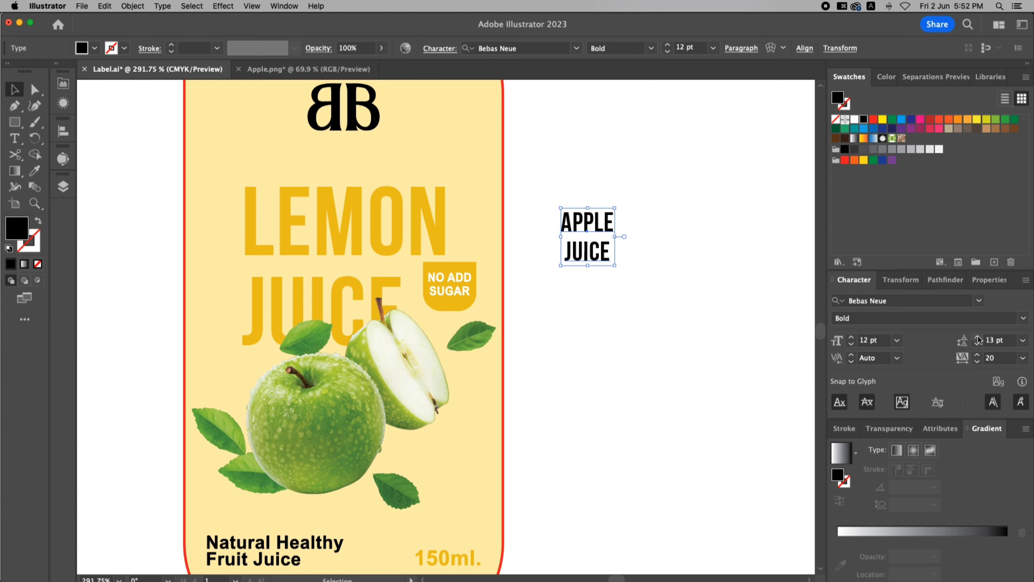
click(977, 338)
click(977, 337)
click(637, 296)
key(super+z)
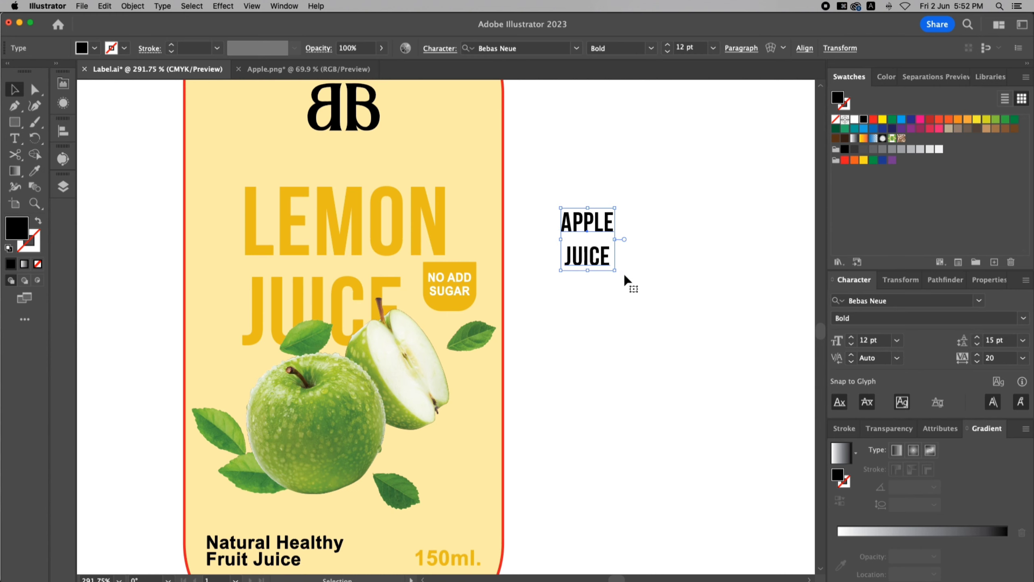
- Place the "APPLE JUICE" text over the lemon title and scale it to a font size of about 42.5 pt
drag(616, 271, 292, 339)
drag(324, 305, 423, 286)
drag(373, 358, 358, 291)
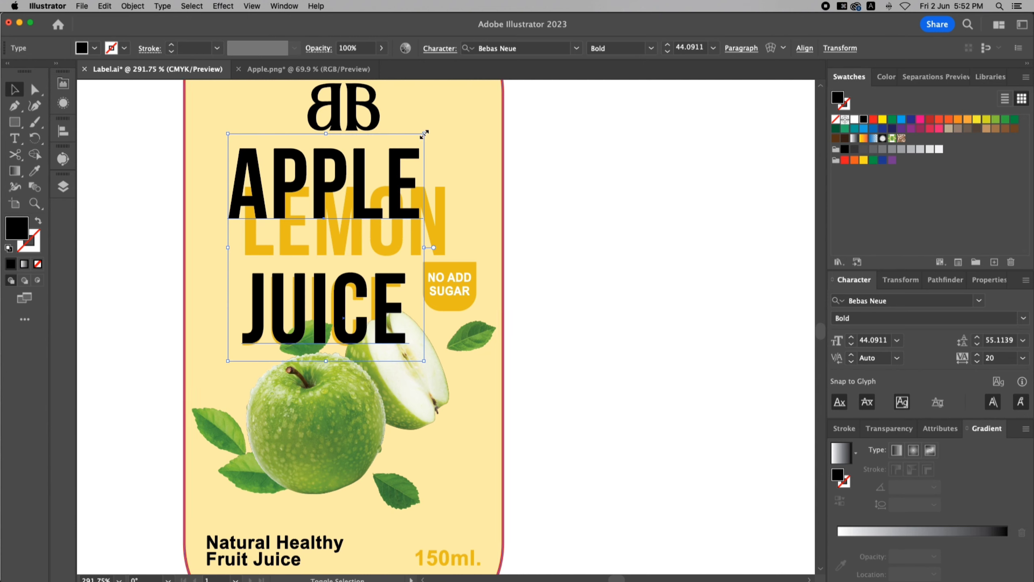
drag(424, 134, 419, 138)
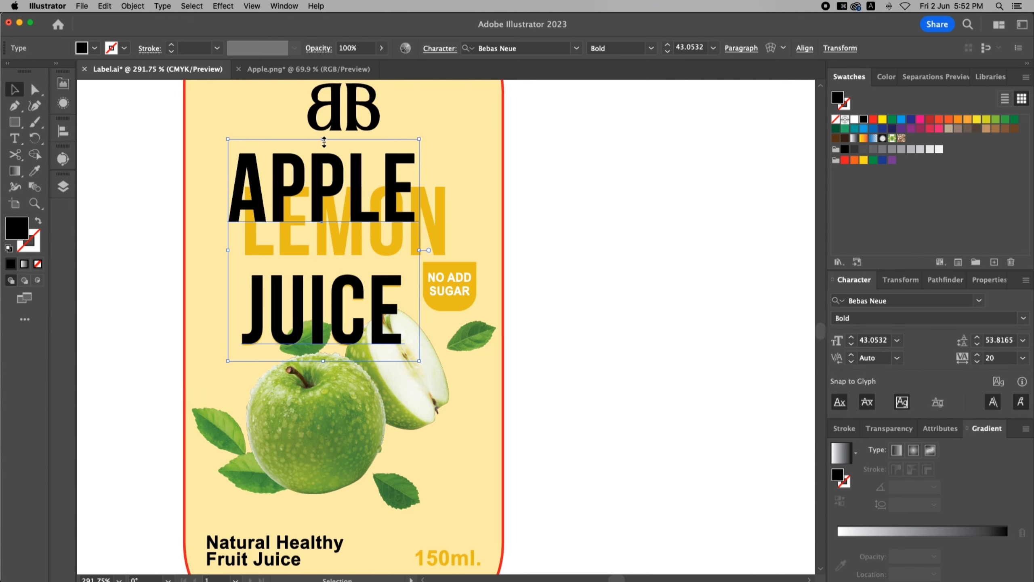
drag(324, 141, 324, 144)
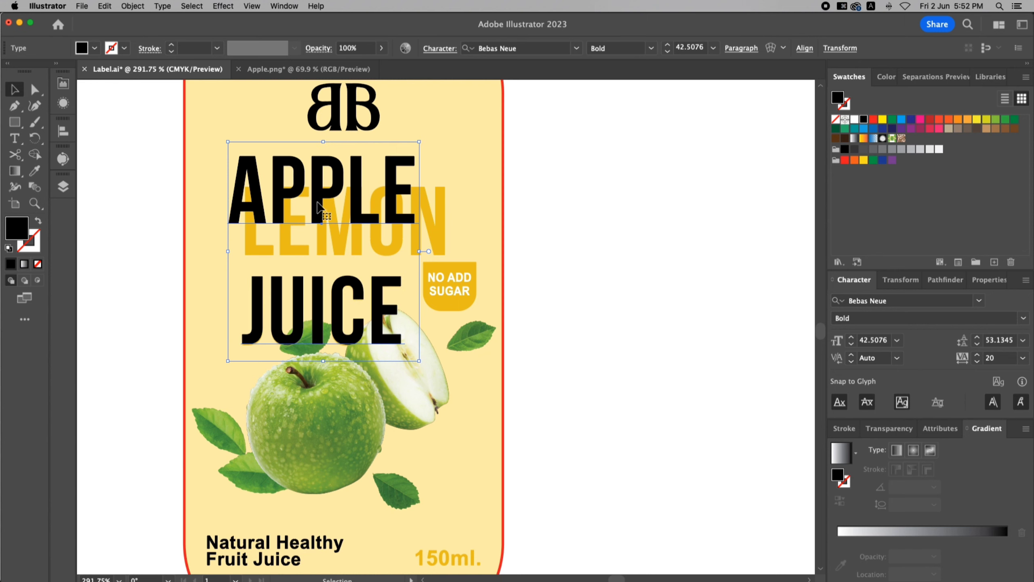
- Set the "APPLE JUICE" leading to 39 pt and move the text down so it lines up with the lemon title
click(977, 344)
click(977, 344)
click(977, 344)
click(487, 258)
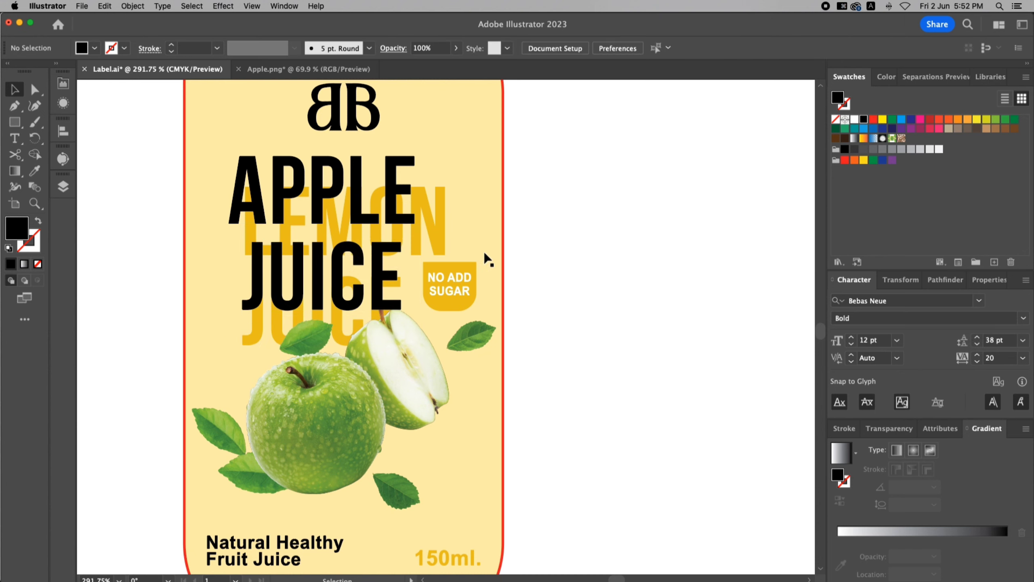
drag(394, 195, 391, 230)
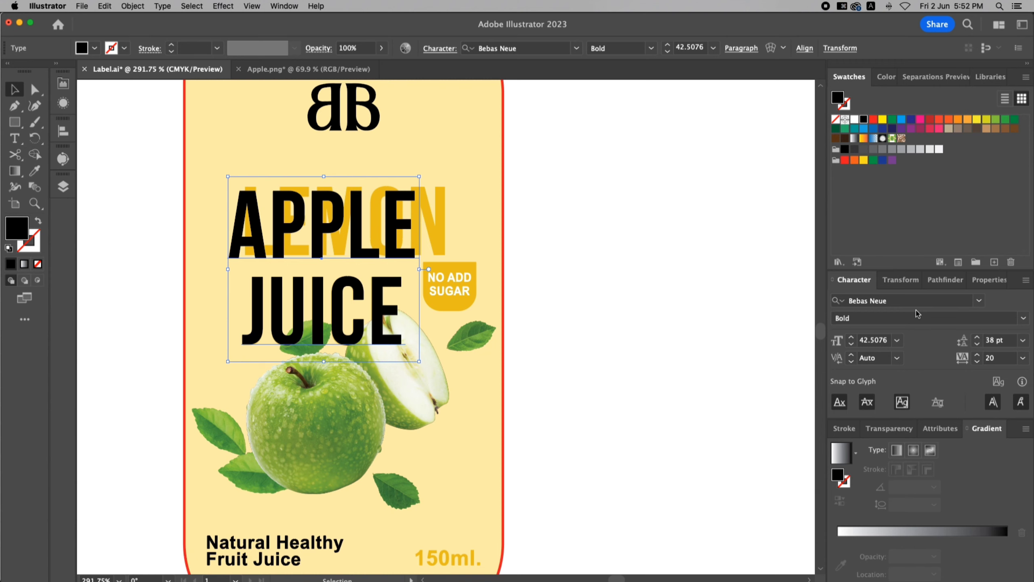
click(977, 337)
click(699, 305)
drag(385, 290, 381, 288)
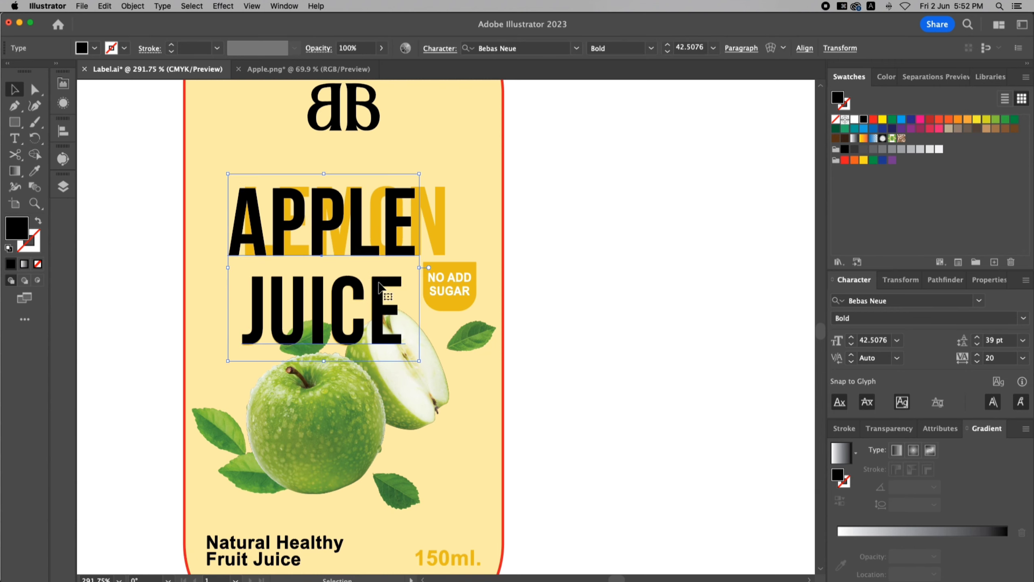
right_click(379, 282)
click(443, 421)
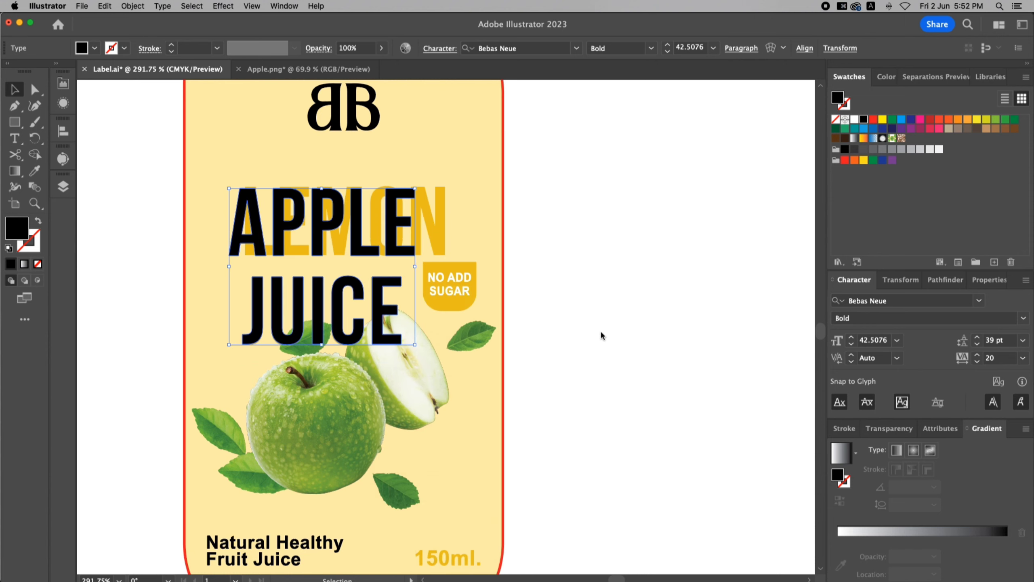
key(super+z)
key(super+z)
key(super+z)
key(super+z)
- Left-align the two lines of the "APPLE JUICE" text
click(737, 50)
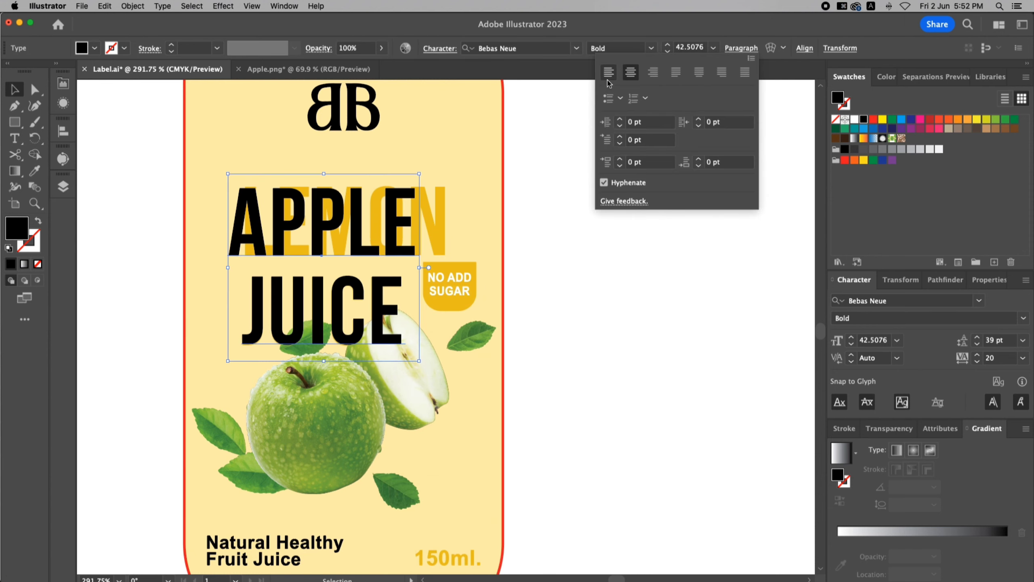
click(608, 74)
click(547, 301)
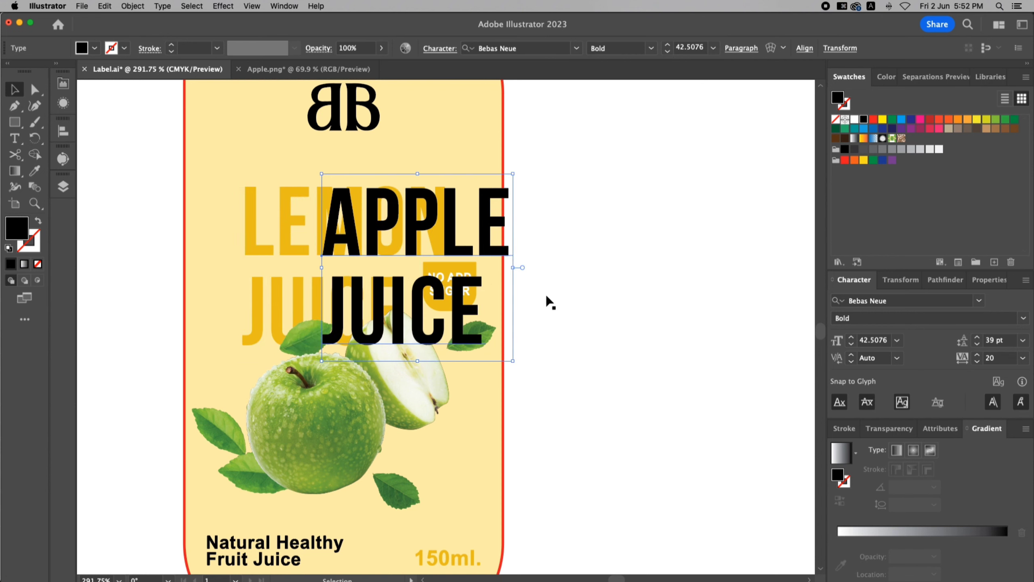
- Delete the "LEMON JUICE" title and move the "APPLE JUICE" text back onto the label in its place
click(290, 225)
key(BackSpace)
drag(337, 208, 238, 208)
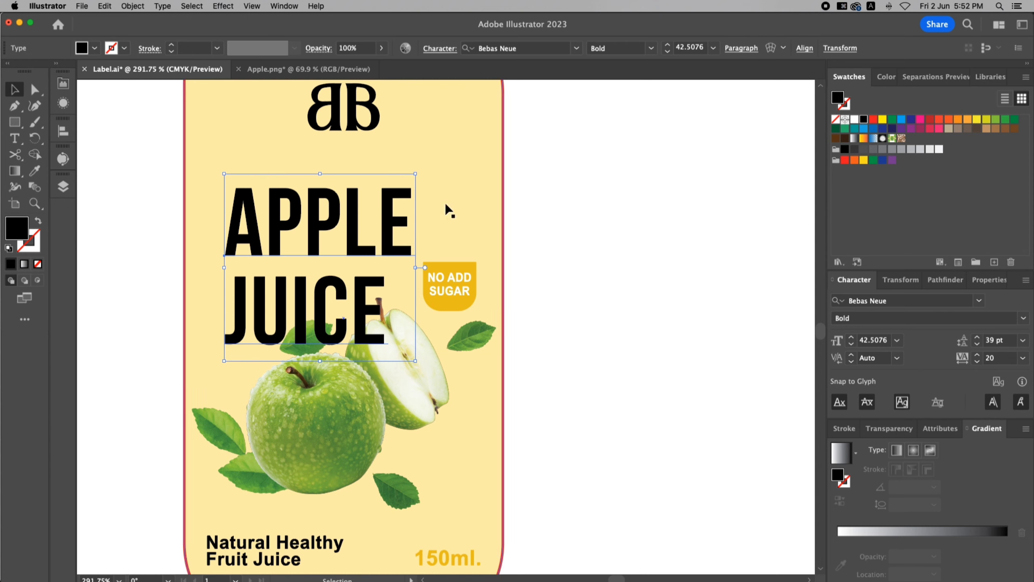
click(561, 204)
- Send the "APPLE JUICE" text and the label's background shape to the back, behind the apple image
click(407, 204)
shift+click(451, 184)
right_click(447, 194)
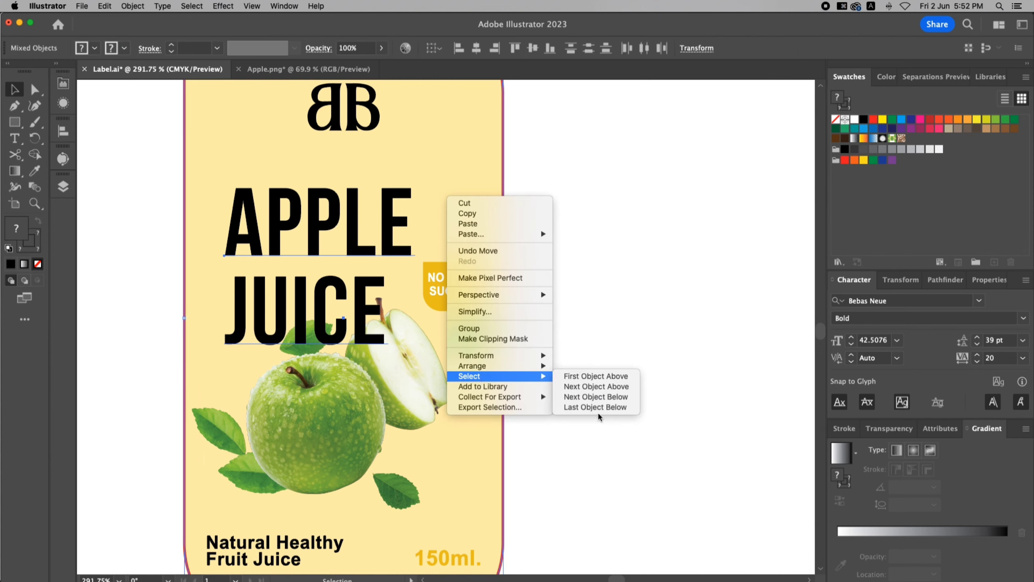
mouse_move(513, 366)
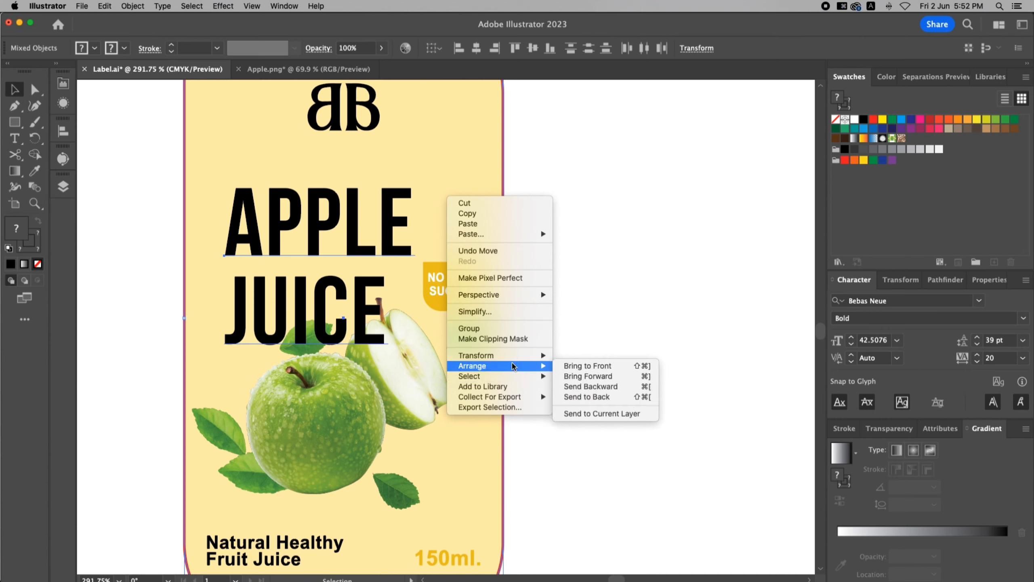
click(571, 397)
click(614, 259)
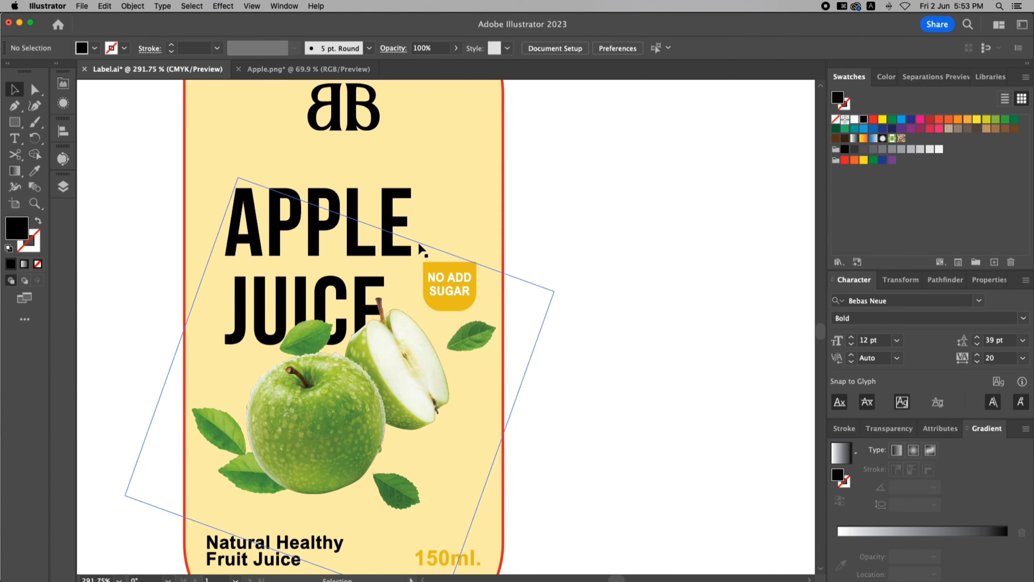
- Convert the "APPLE JUICE" text to outlines and fill it with a green sampled from the apple
click(401, 224)
right_click(330, 235)
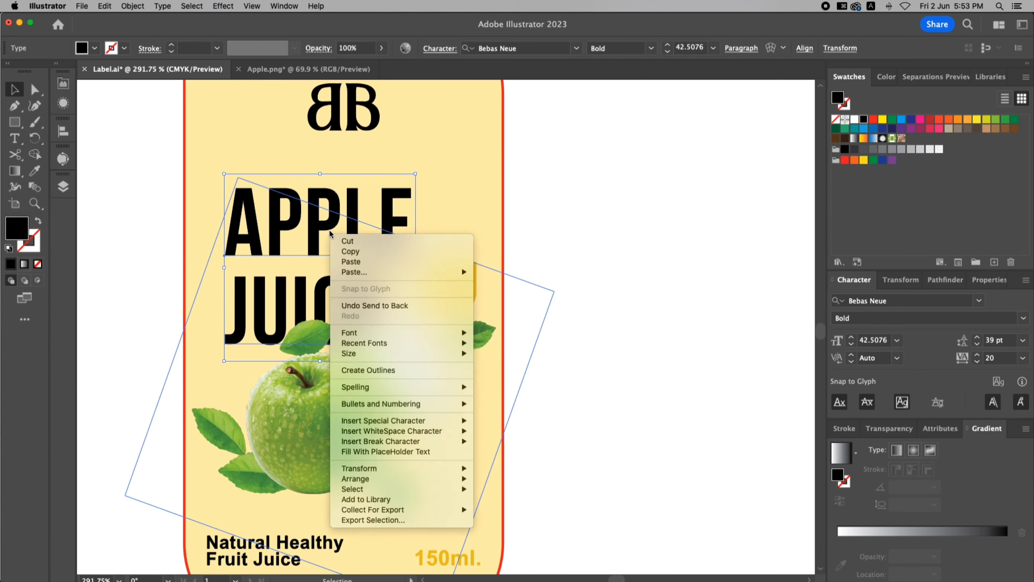
click(370, 371)
click(36, 171)
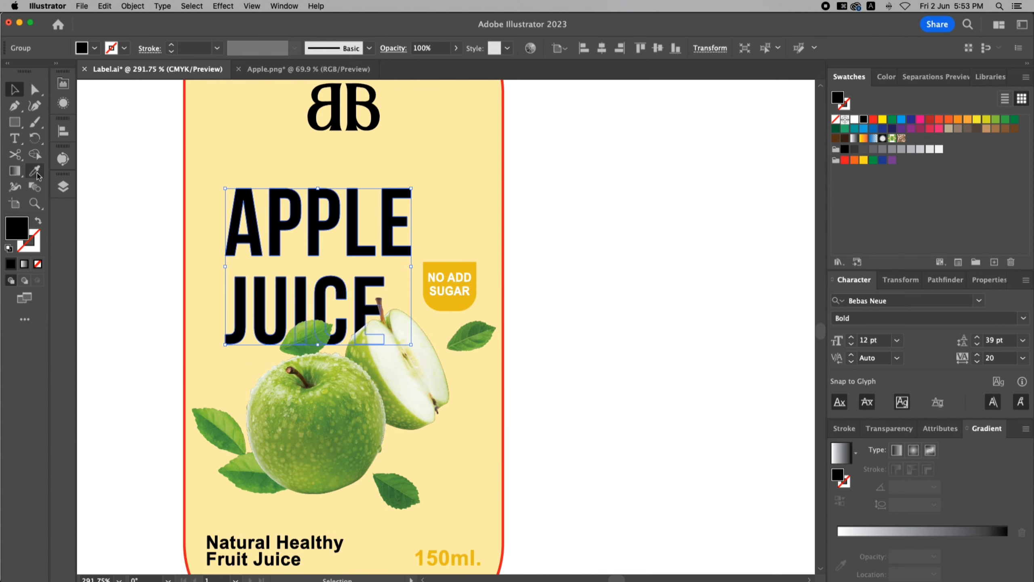
click(356, 428)
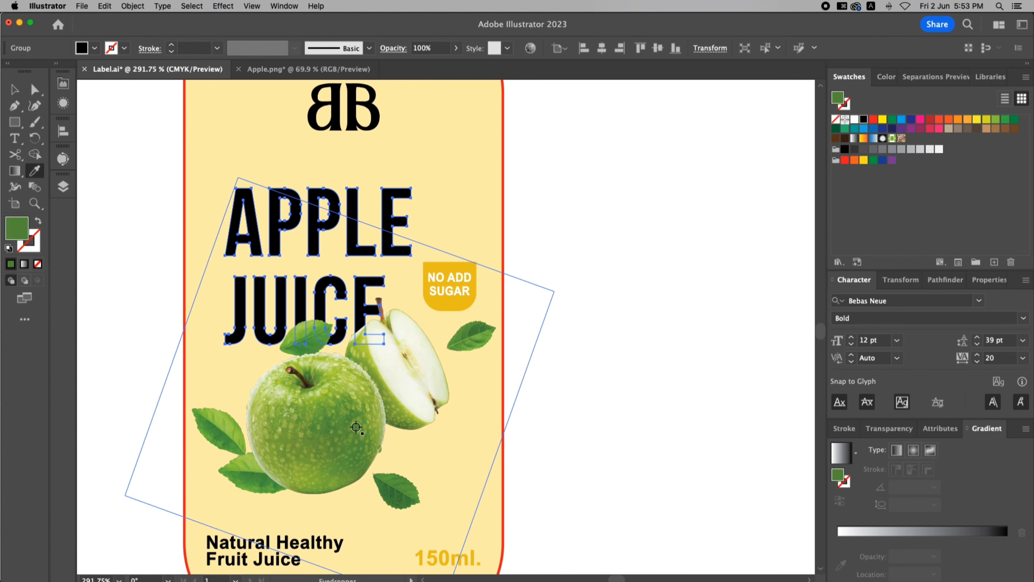
click(15, 92)
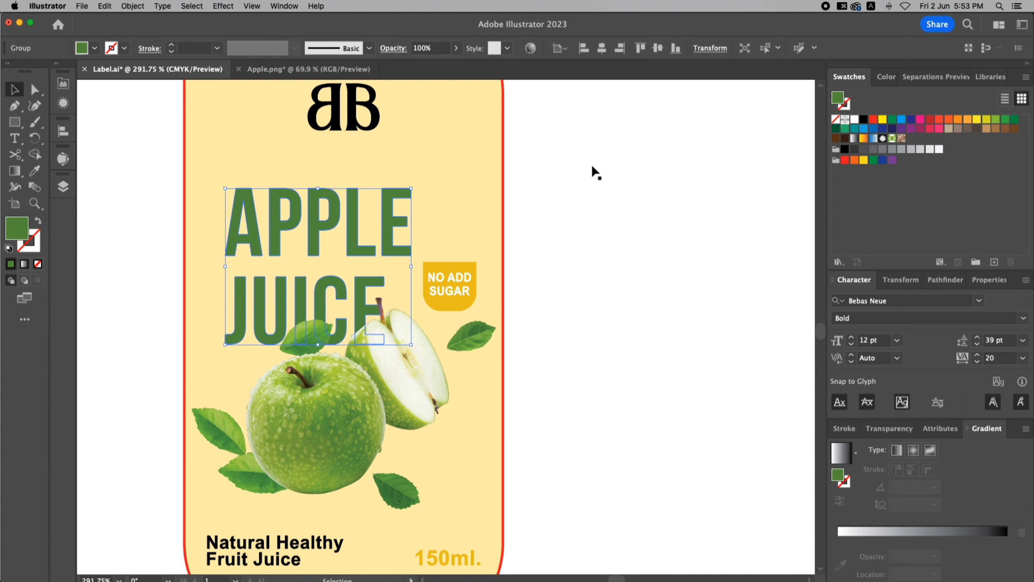
click(591, 171)
- Fill the apple label's background shape with white
click(434, 184)
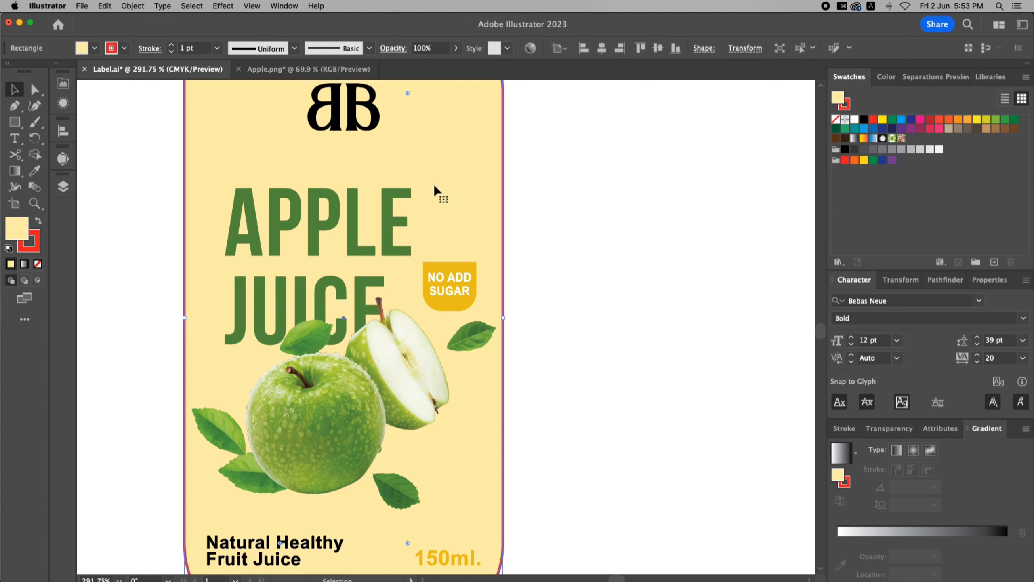
click(855, 119)
- Scale the apple image down slightly on the white apple juice label
drag(597, 234, 462, 305)
click(478, 265)
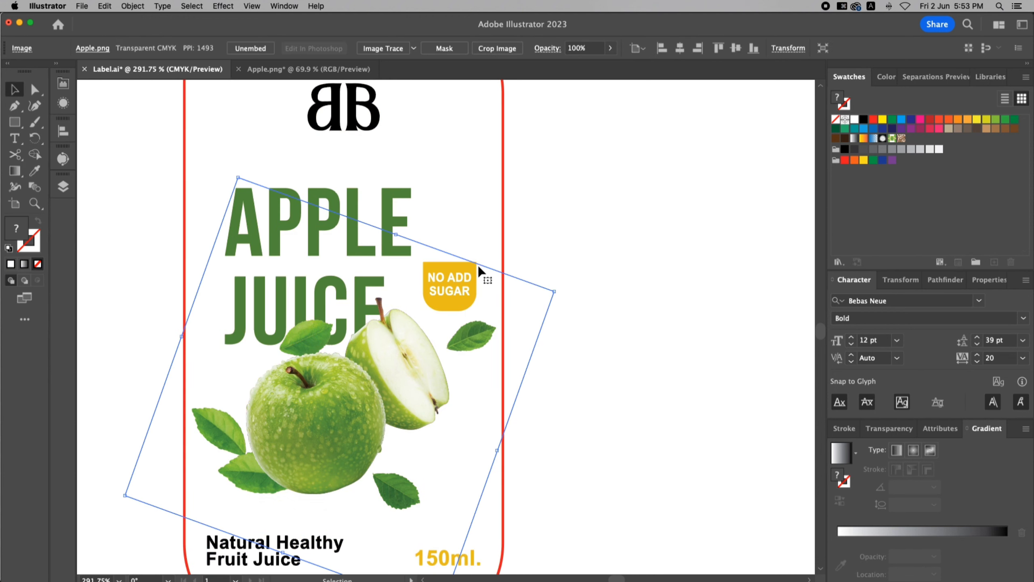
click(487, 274)
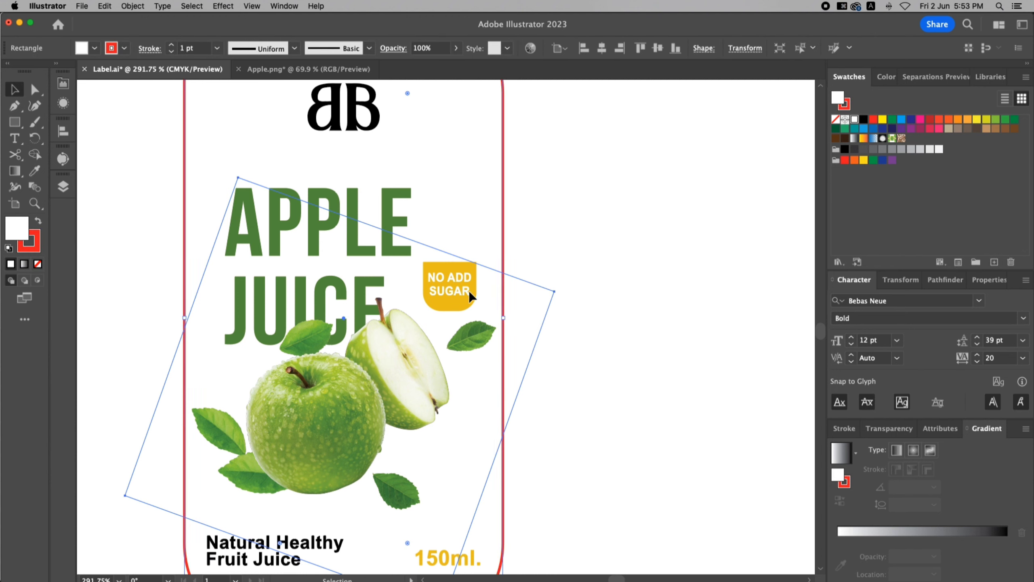
click(468, 285)
drag(557, 294, 549, 296)
click(591, 335)
- Recolour the "NO ADD SUGAR" badge with the green sampled from the "APPLE JUICE" title
click(474, 269)
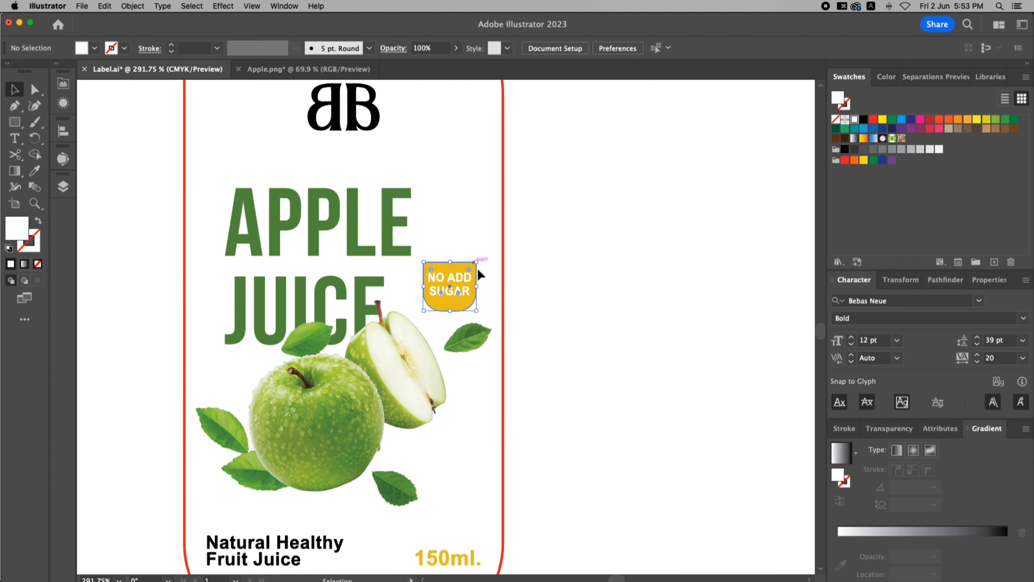
key(i)
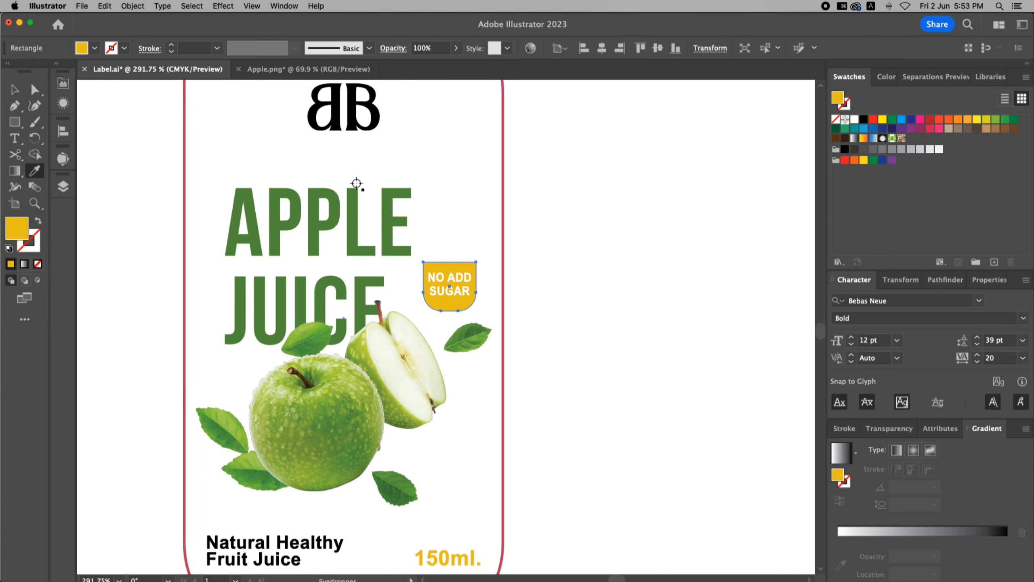
click(399, 204)
key(v)
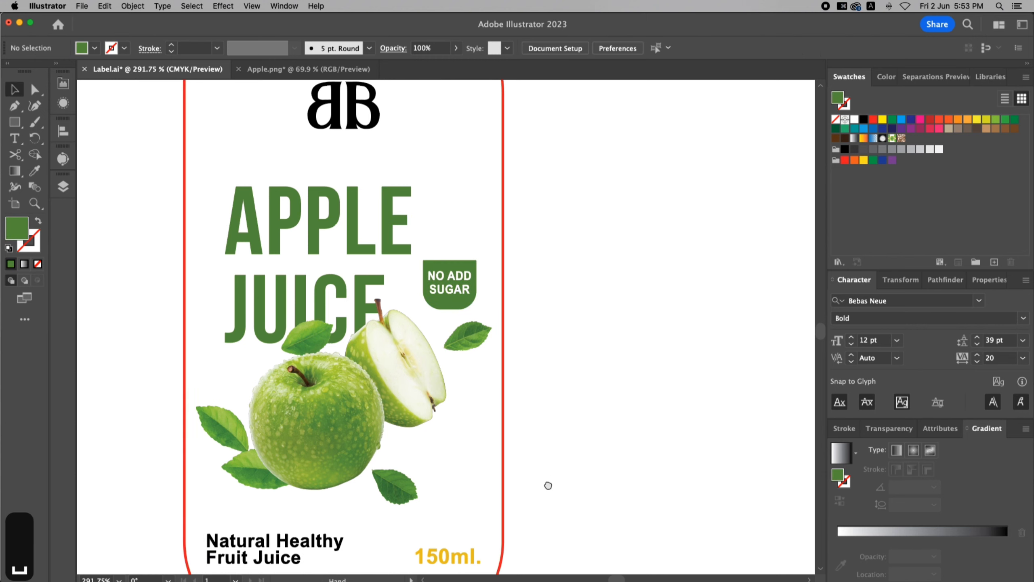
- Recolour the "150ml." text with the green sampled from the "APPLE JUICE" title
scroll(548, 485, down, 2)
click(469, 526)
click(35, 171)
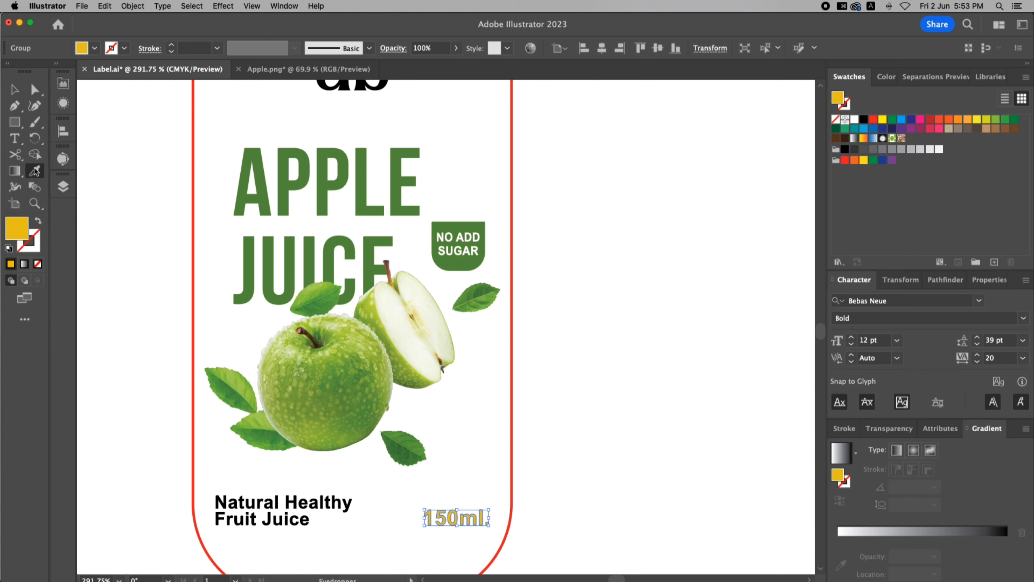
click(328, 172)
scroll(328, 171, down, 1)
click(14, 89)
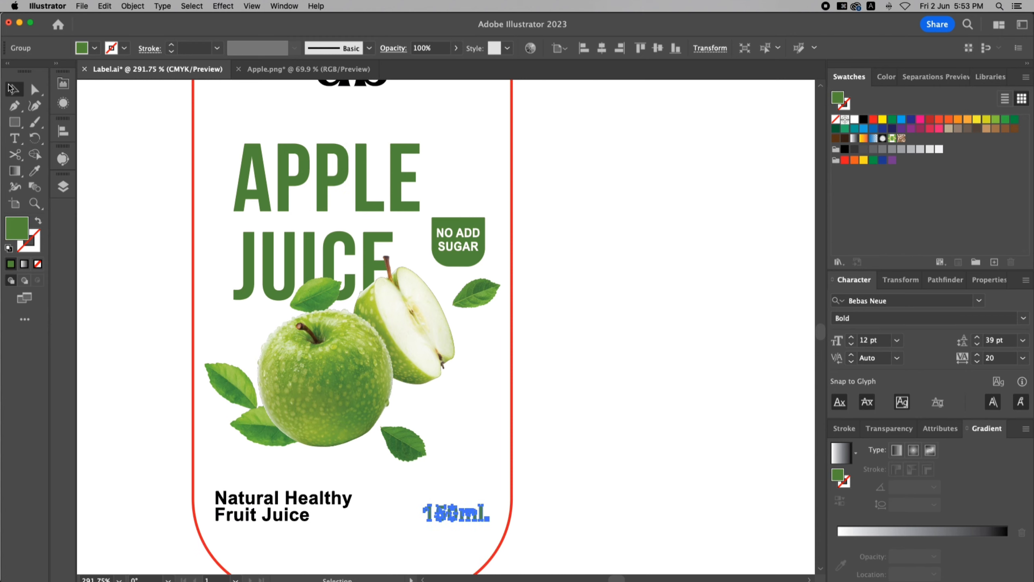
click(589, 157)
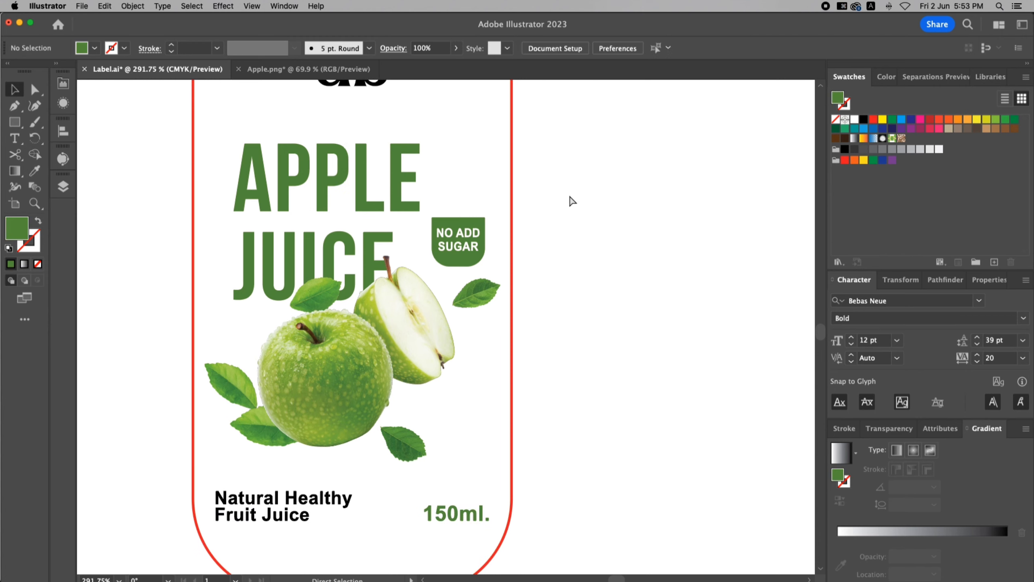
- Duplicate the complete apple juice label and place the copy to the right of the original
key(super+minus)
key(space)
drag(573, 214, 579, 236)
key(z)
drag(254, 97, 611, 570)
key(v)
scroll(632, 413, up, 2)
drag(243, 114, 564, 553)
drag(290, 405, 650, 405)
key(space)
drag(548, 181, 464, 209)
click(464, 209)
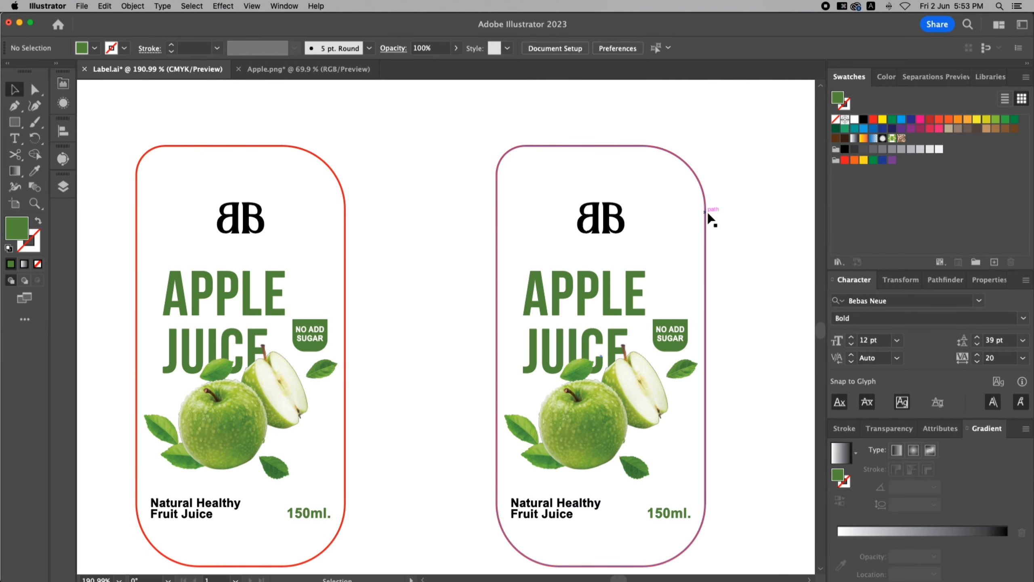
- Fill the duplicate apple label's background with the radial gradient sampled from the gradient lemon label
click(715, 215)
key(space)
drag(716, 215, 683, 261)
click(39, 174)
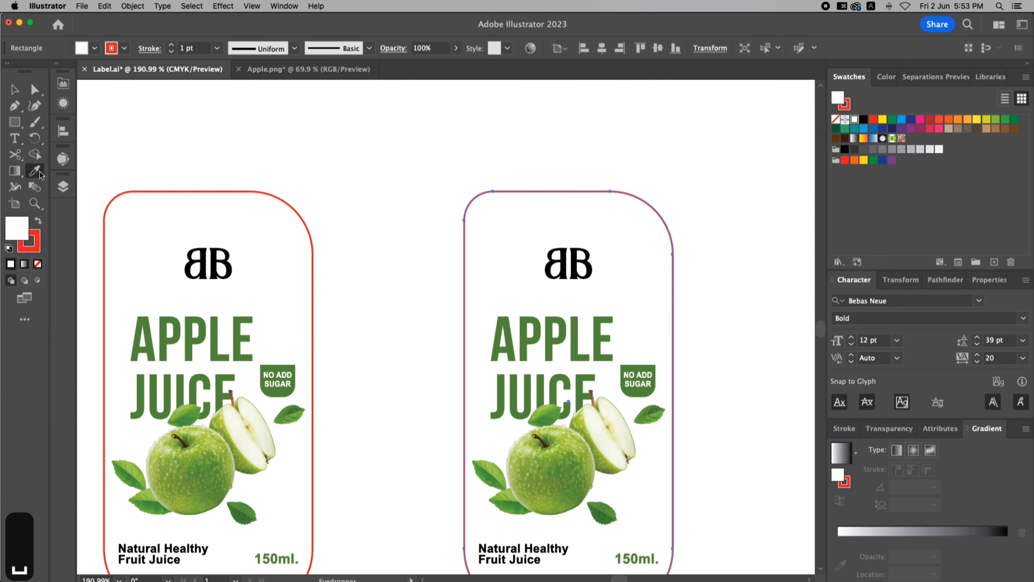
key(space)
drag(552, 145, 529, 303)
click(506, 206)
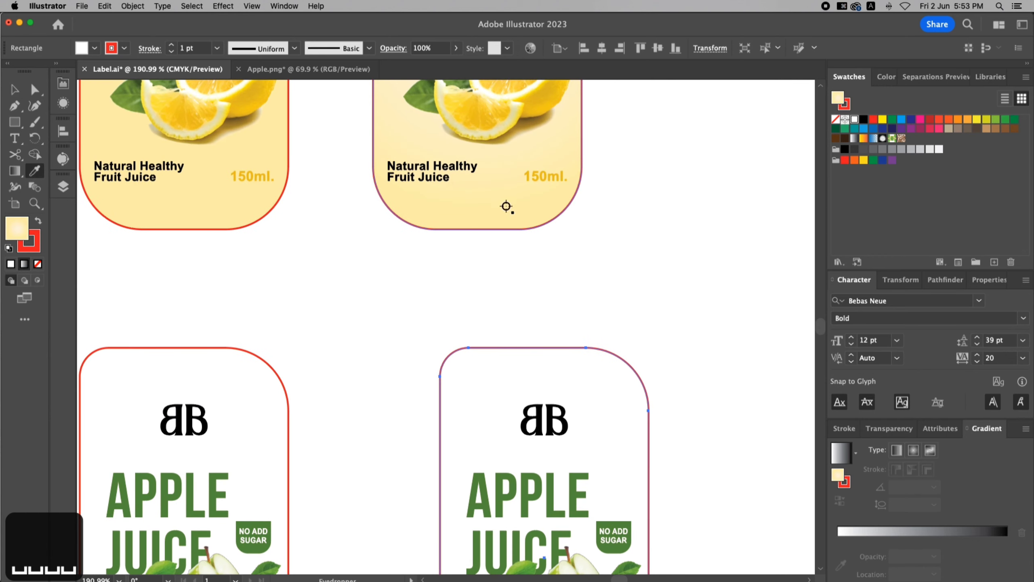
key(space)
drag(630, 404, 623, 196)
key(v)
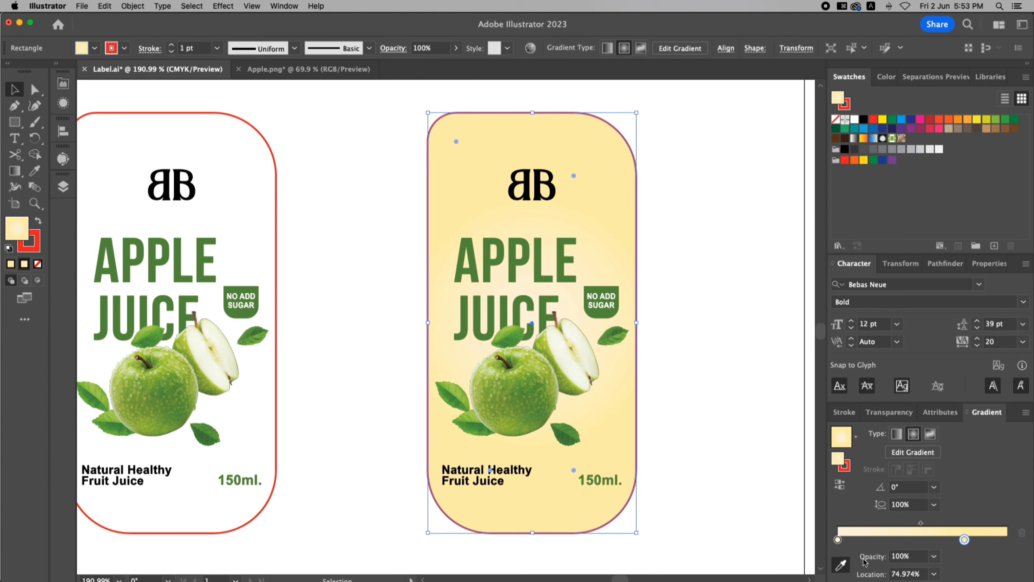
- Recolour the outer gradient stop with the title's green and adjust it to C 57, M 19, Y 97, K 0
click(841, 565)
click(211, 240)
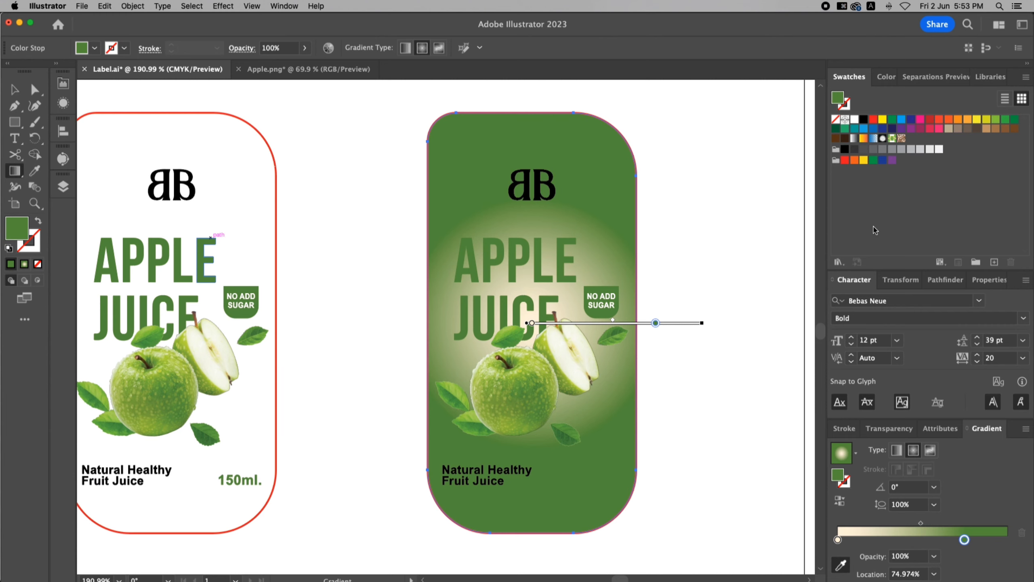
click(886, 77)
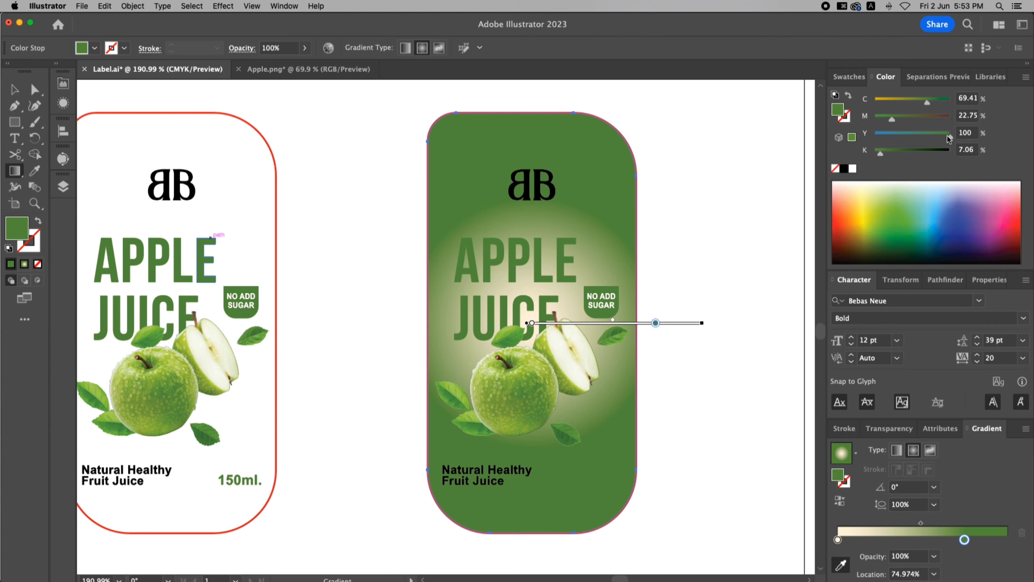
drag(949, 138, 935, 138)
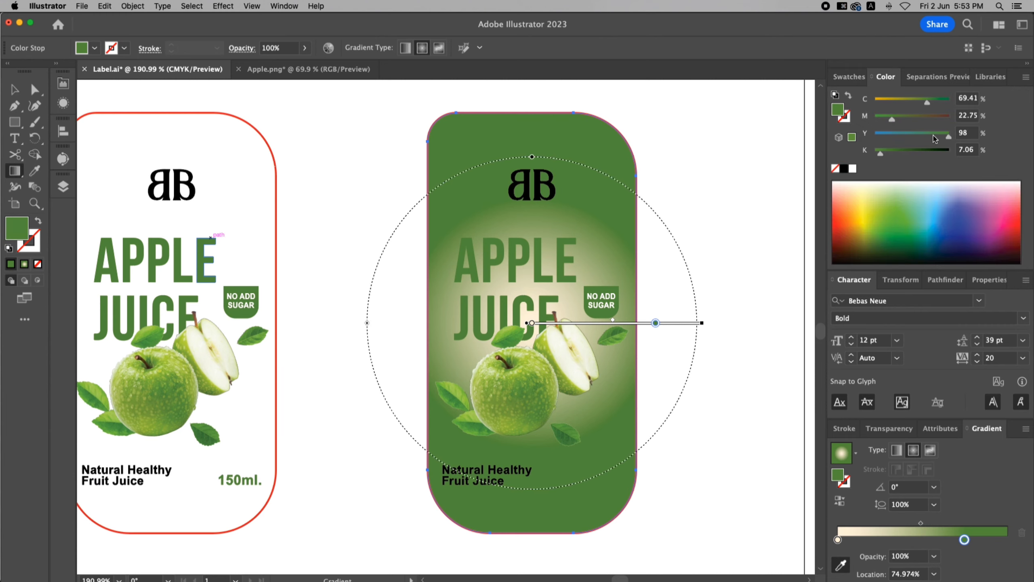
click(918, 102)
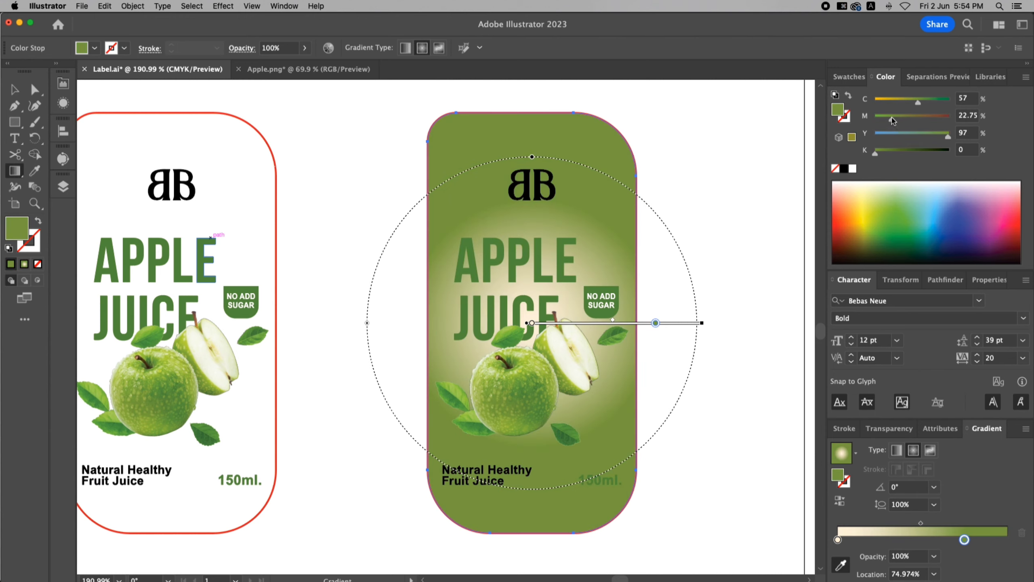
- Set the opacity of the outer green gradient stop to 60%
click(933, 555)
click(952, 468)
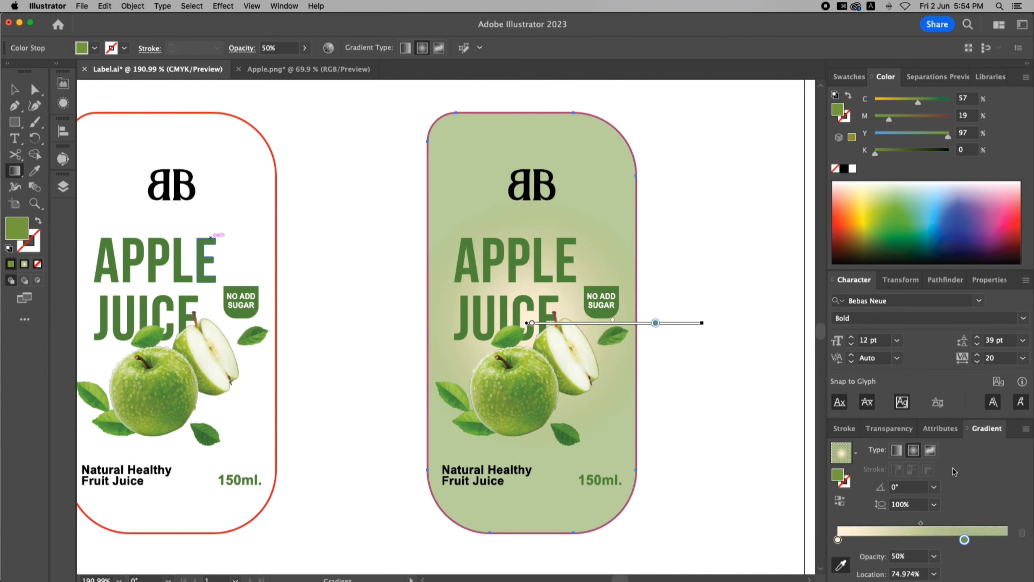
click(935, 555)
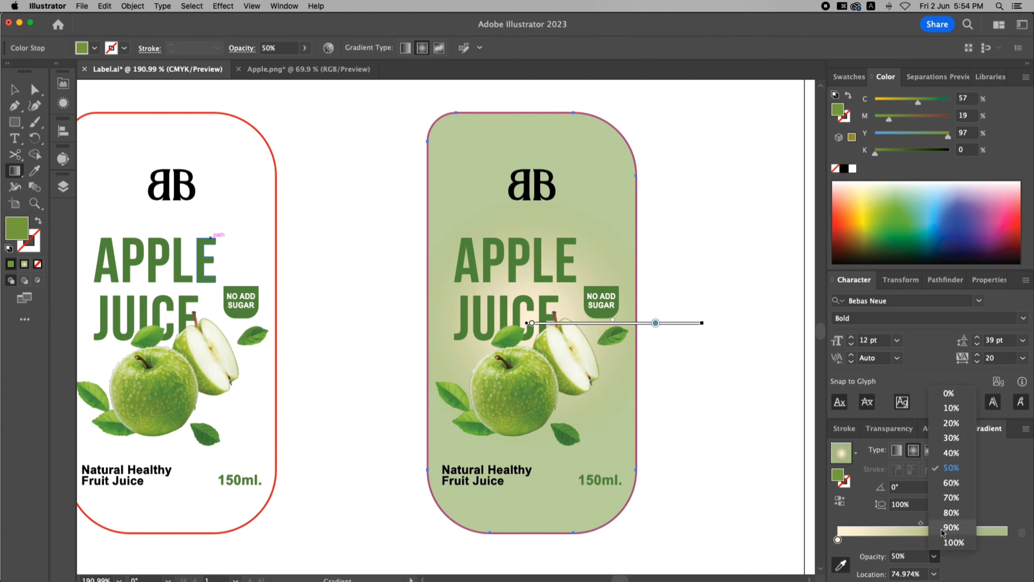
click(950, 488)
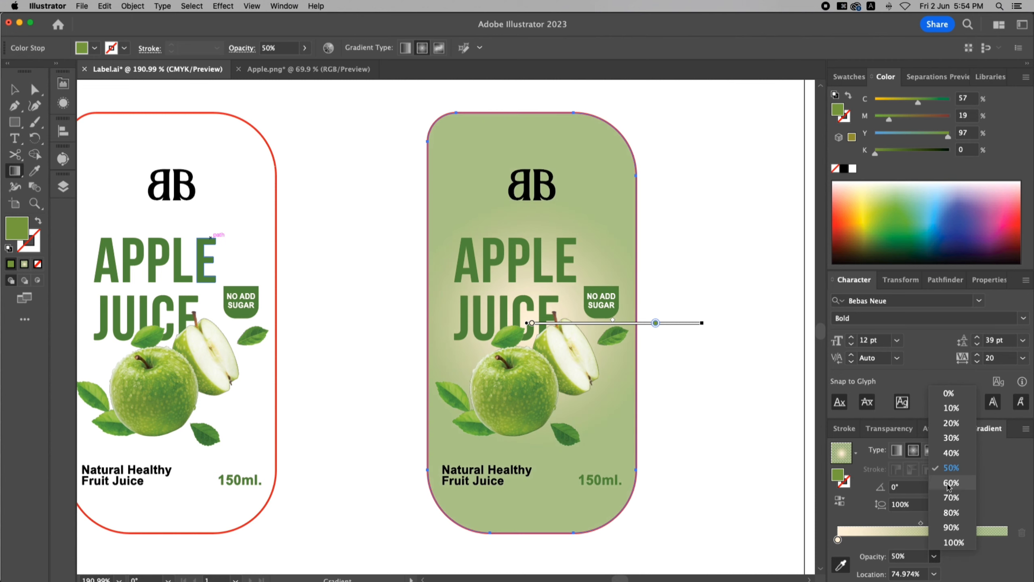
- Set the inner gradient stop to a light green of C 27, M 0, Y 40, K 0
click(838, 540)
drag(888, 140, 910, 137)
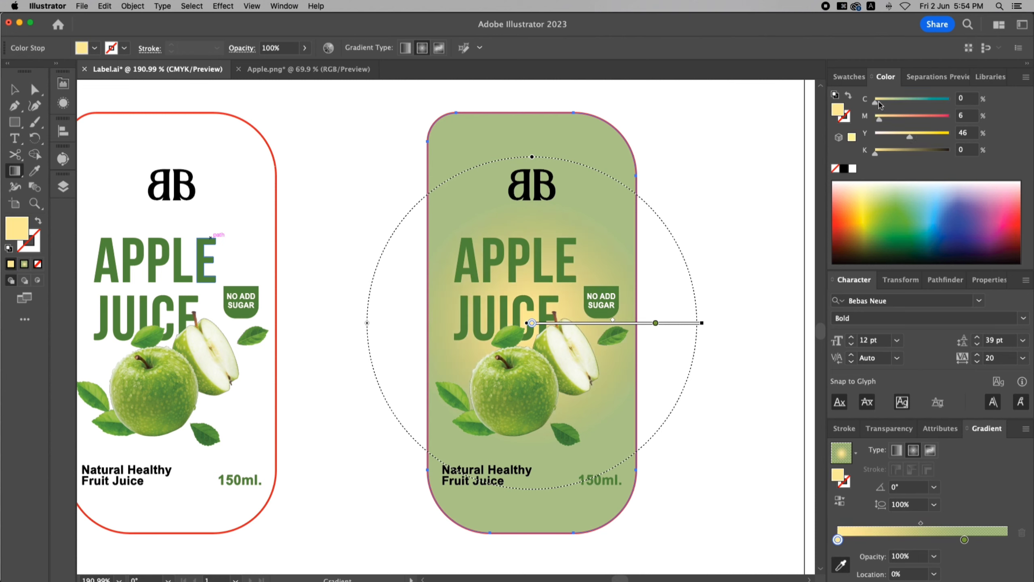
click(898, 102)
drag(895, 102, 891, 102)
drag(883, 102, 893, 103)
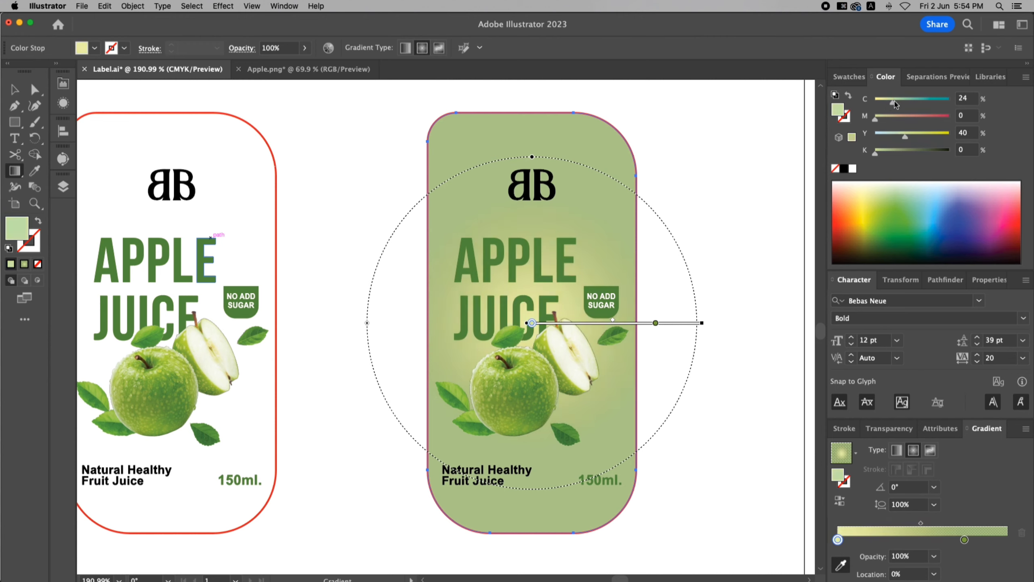
- Set the opacity of the inner light green gradient stop to 50%
click(933, 556)
click(949, 439)
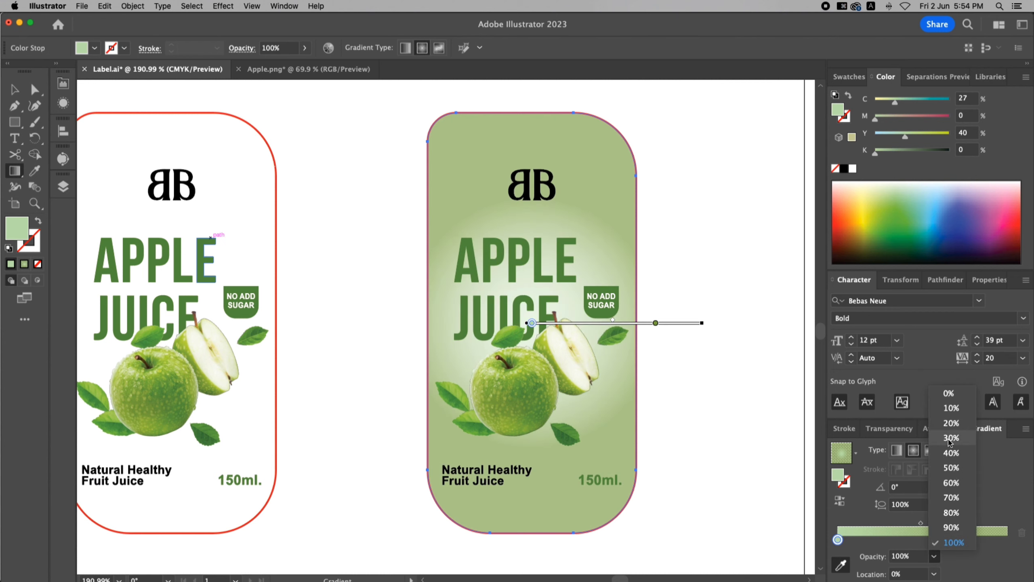
click(934, 556)
click(949, 468)
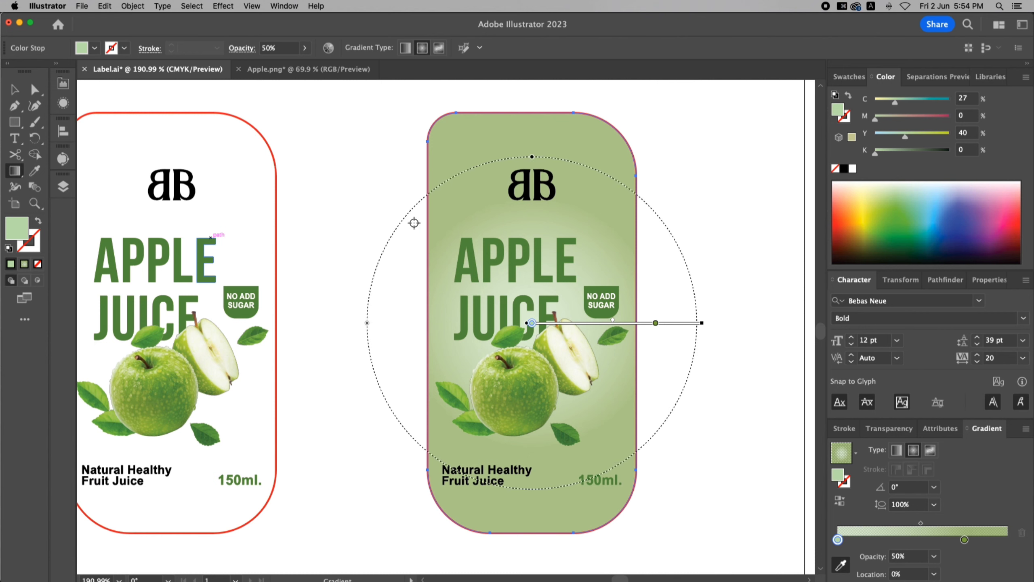
click(14, 95)
click(720, 270)
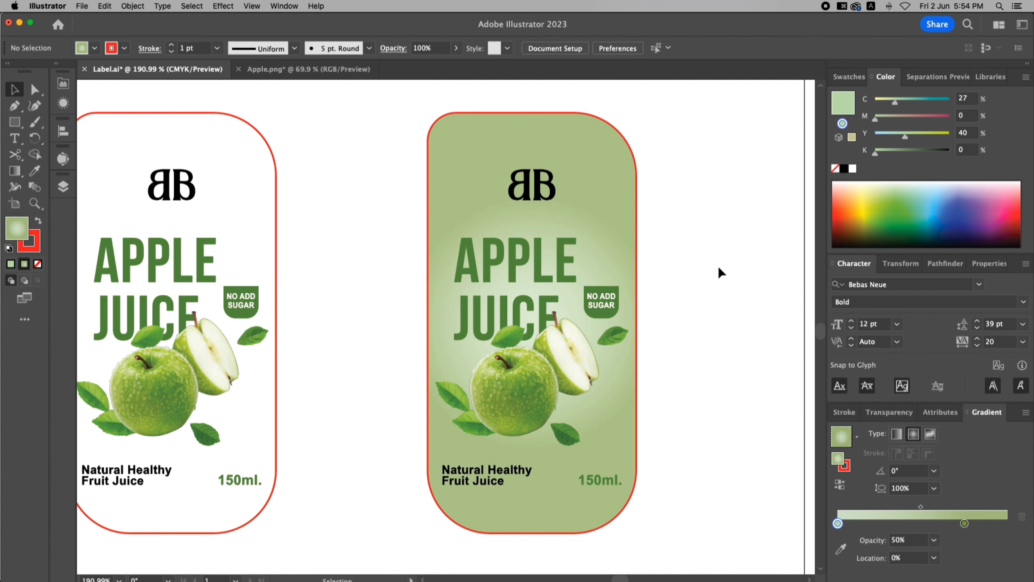
- Enlarge the radius of the label's radial gradient and place the outer green stop at about 65%
click(637, 223)
key(g)
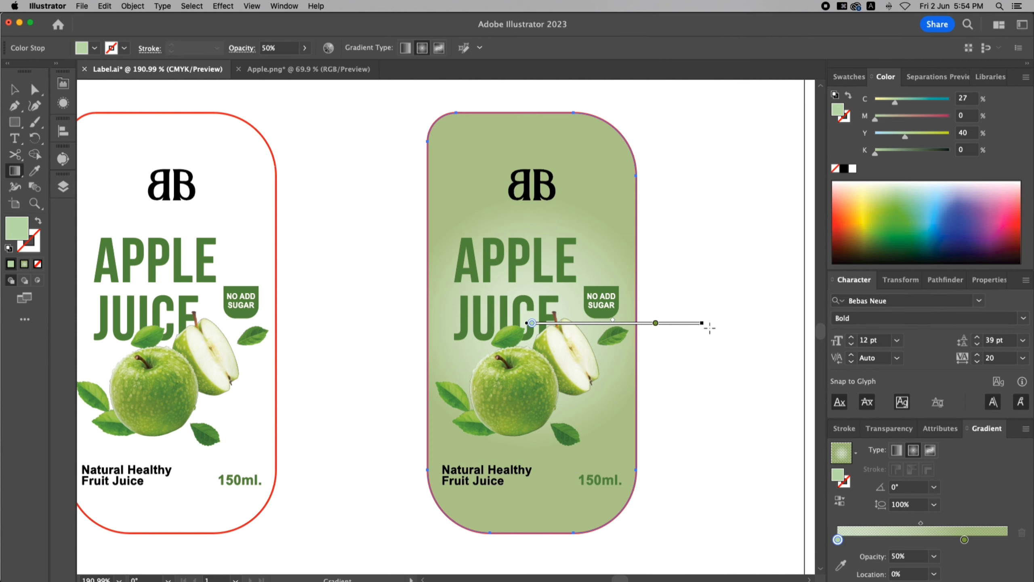
mouse_move(701, 324)
mouse_down()
mouse_move(754, 323)
mouse_move(653, 326)
mouse_move(674, 326)
mouse_up()
mouse_move(755, 323)
mouse_down()
mouse_move(768, 323)
mouse_move(738, 325)
mouse_up()
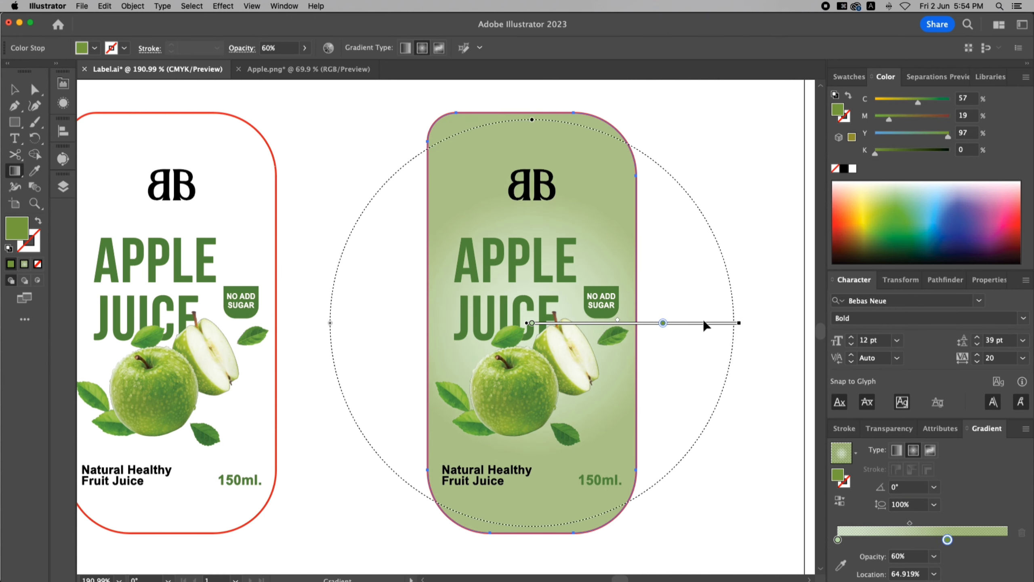
key(v)
click(342, 141)
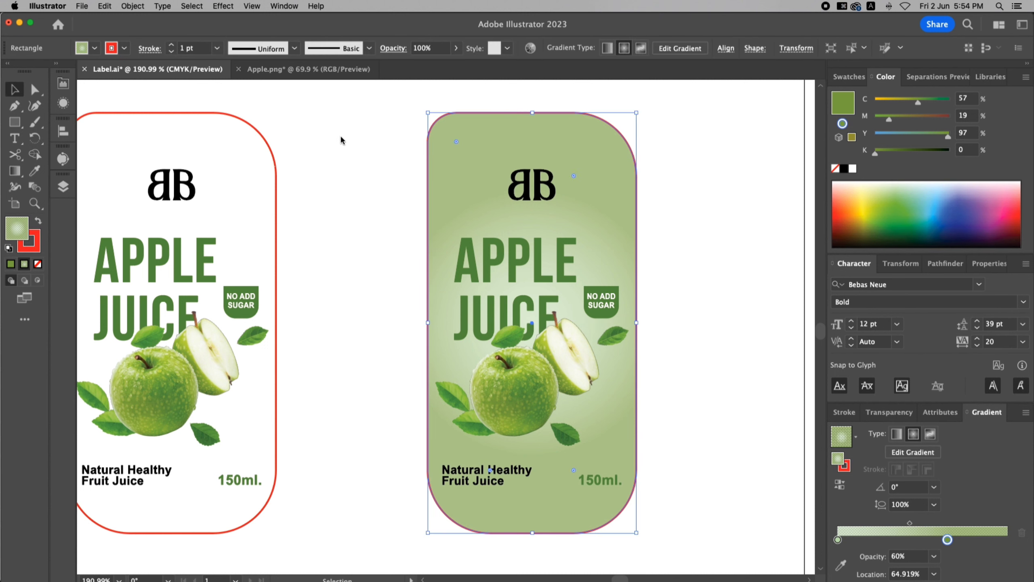
- Move the white apple label beneath the first lemon label and the green gradient label beneath the third
key(super+minus)
key(super+minus)
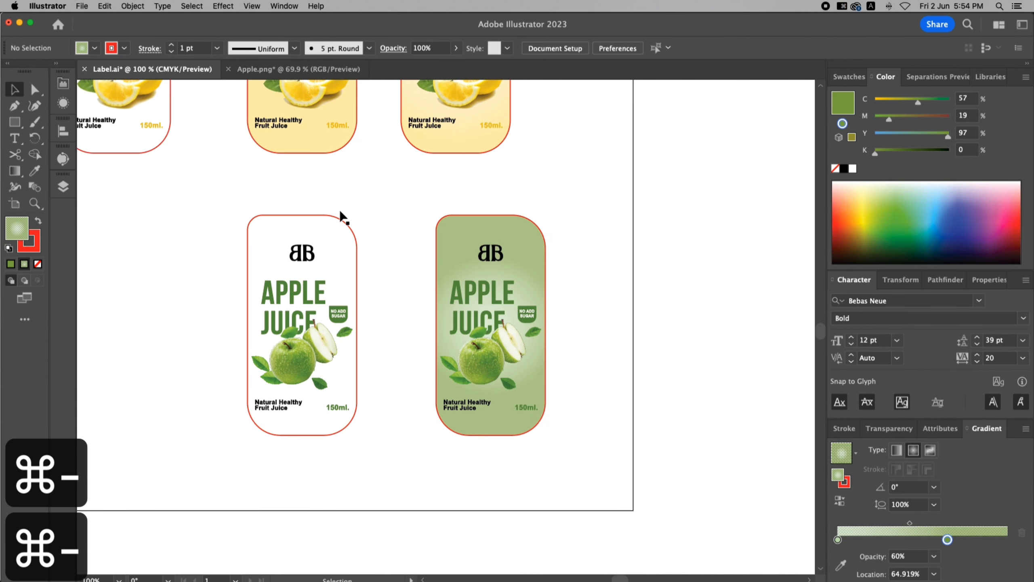
drag(252, 192, 365, 296)
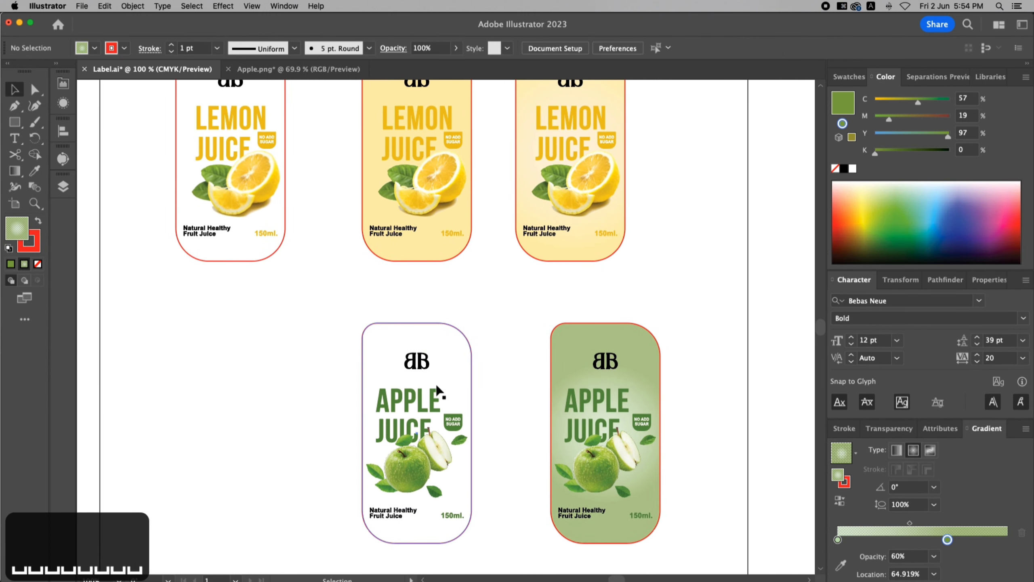
drag(521, 310, 654, 484)
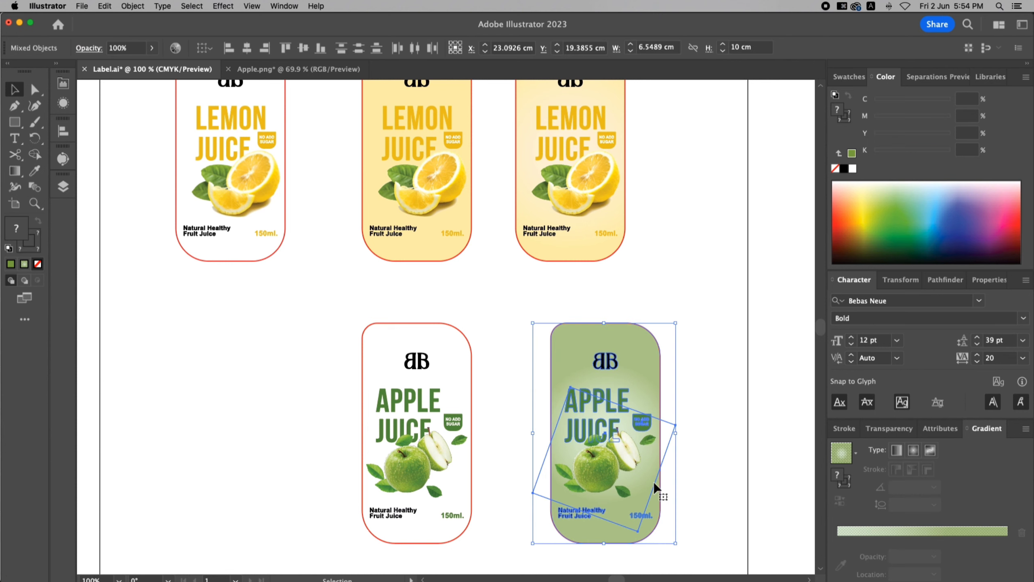
drag(328, 313, 460, 476)
click(567, 456)
drag(352, 302, 545, 569)
drag(449, 490, 608, 487)
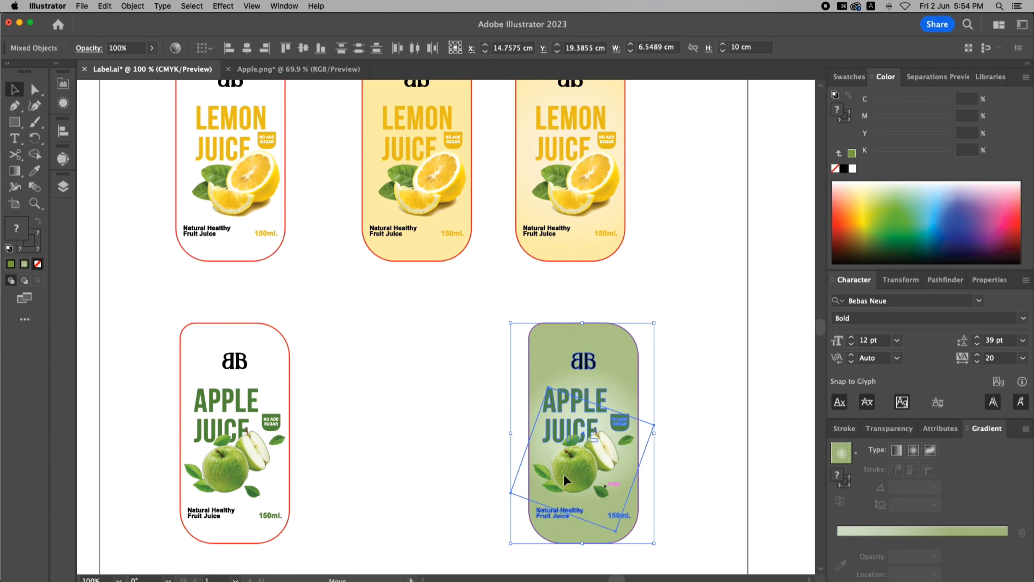
click(407, 407)
- Duplicate the white apple label into the gap between the two apple labels
drag(165, 309, 317, 504)
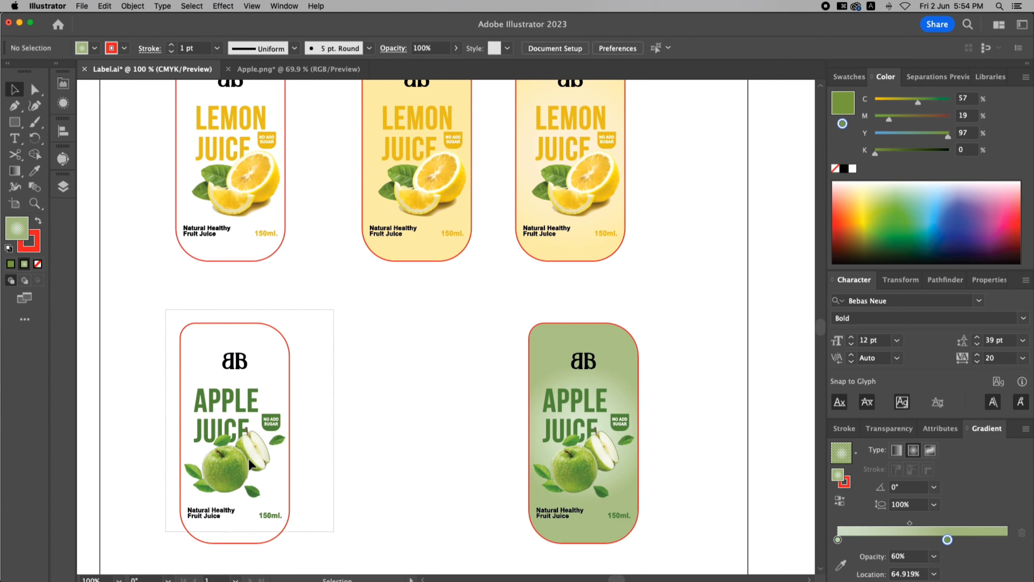
drag(250, 465, 419, 473)
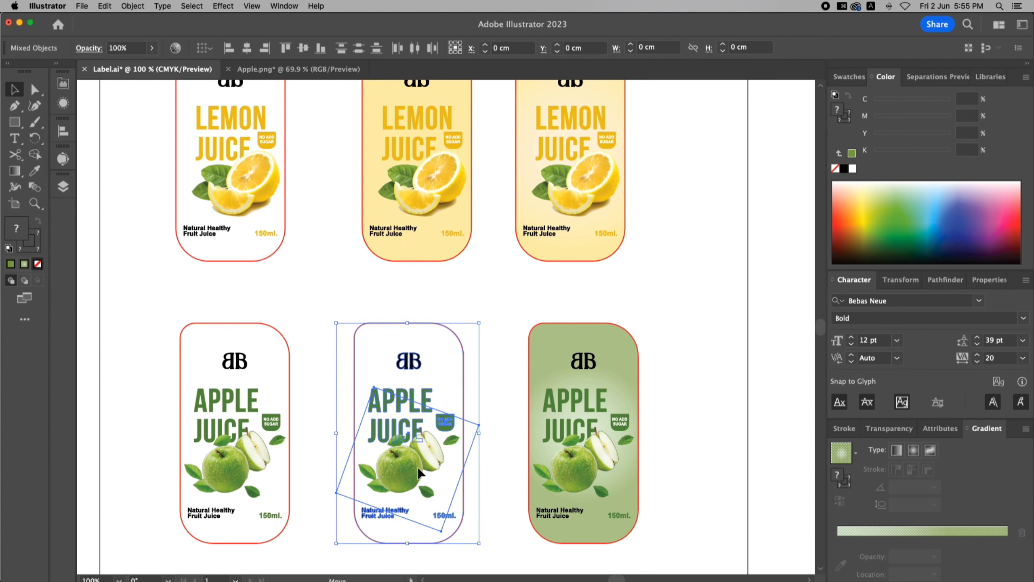
click(497, 369)
- Fill the middle apple label's background with the pale yellow sampled from the middle lemon label
click(464, 360)
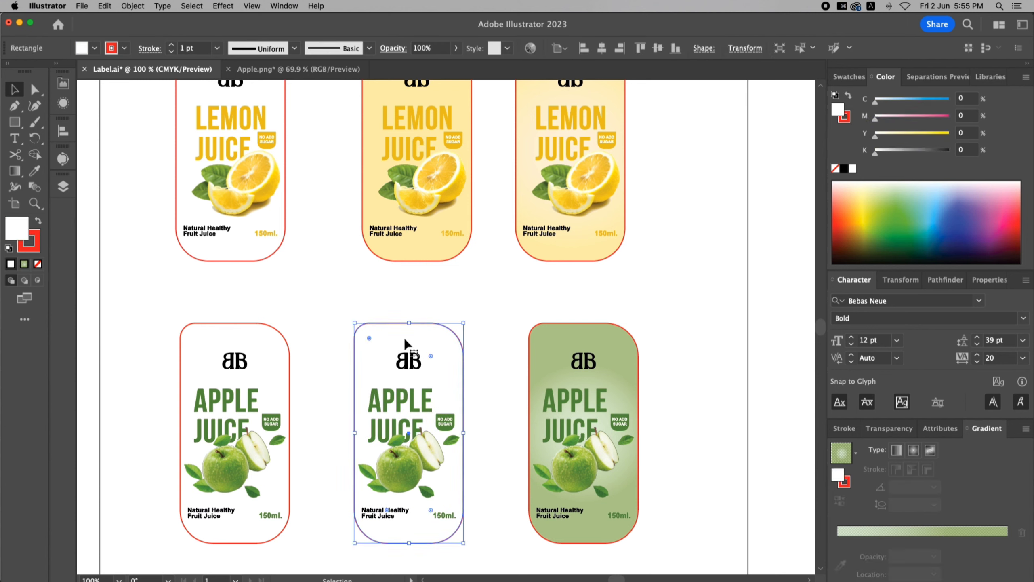
key(i)
click(436, 257)
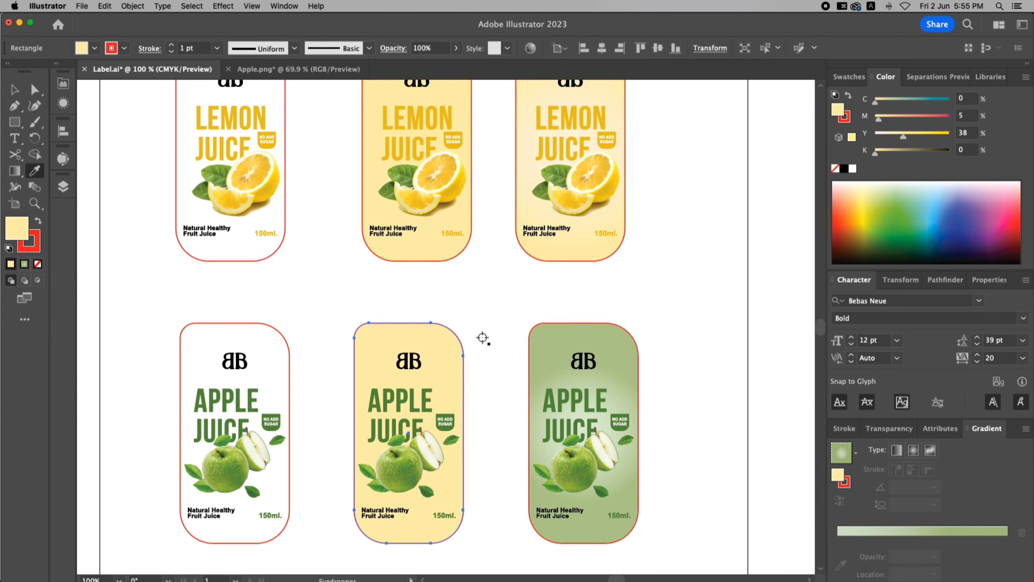
- Fill the middle apple label's background with the title's sampled green and adjust it to C 47, M 0, Y 66, K 0
click(422, 393)
key(v)
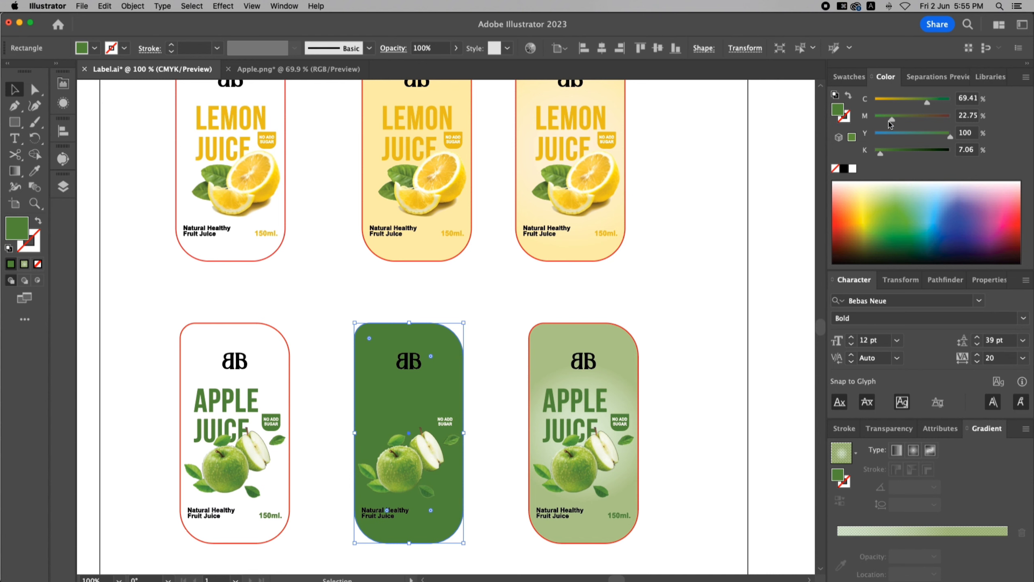
drag(890, 122, 914, 104)
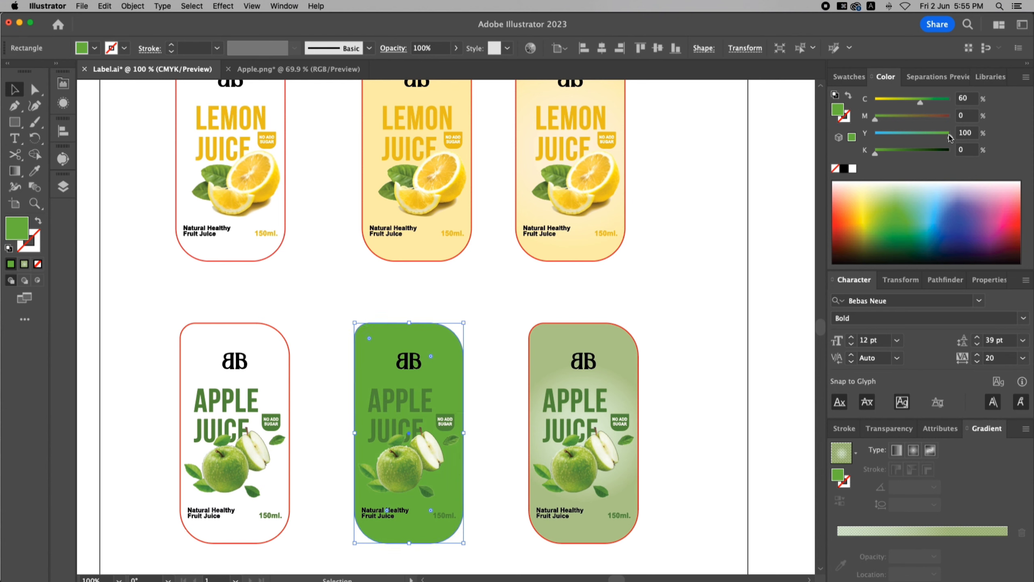
drag(949, 135, 874, 120)
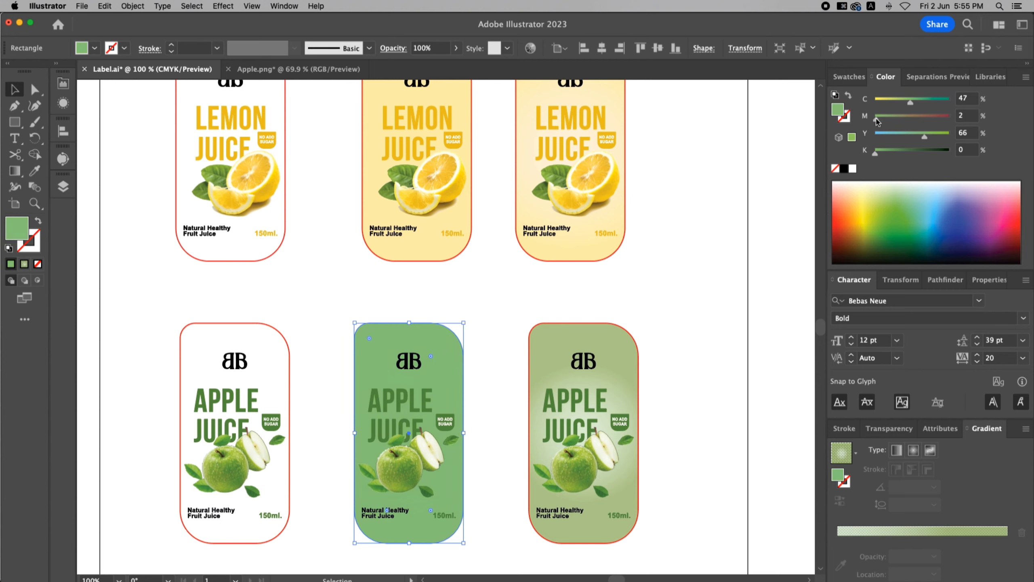
- Reduce the middle apple background's opacity to 60%, raise its yellow to 79%, and fine-tune the green with a little black
click(881, 429)
click(975, 492)
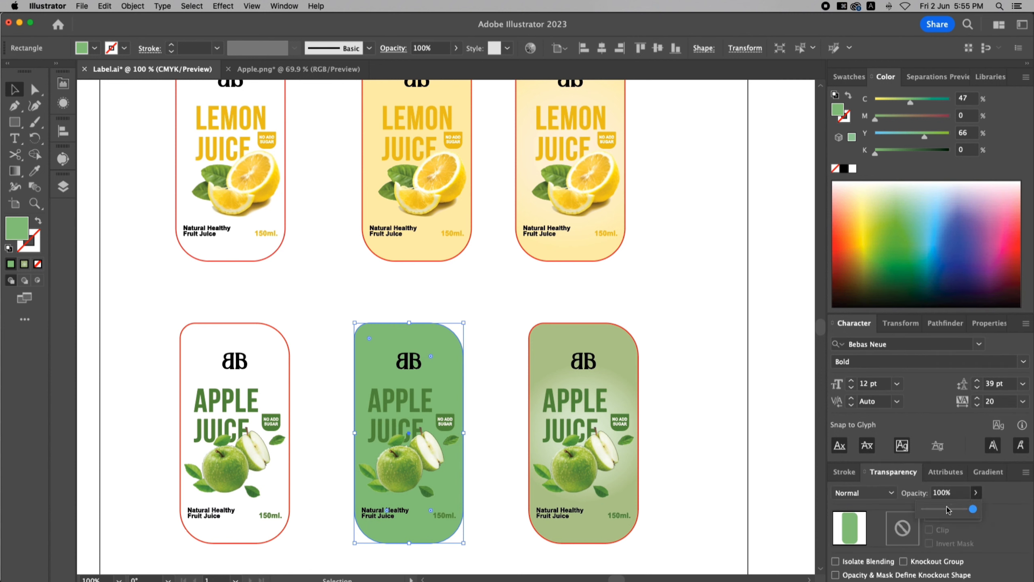
click(946, 510)
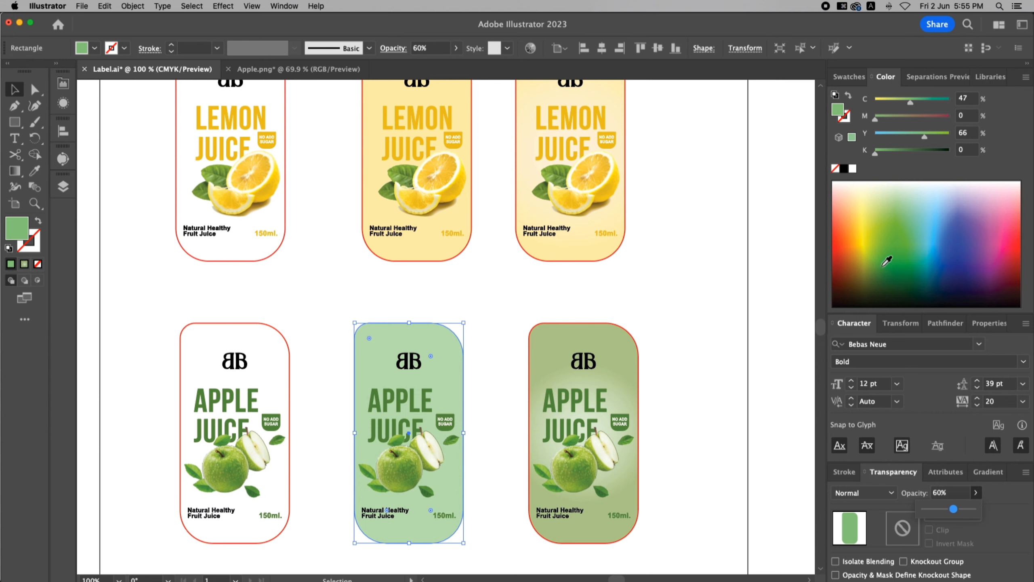
drag(924, 135, 934, 138)
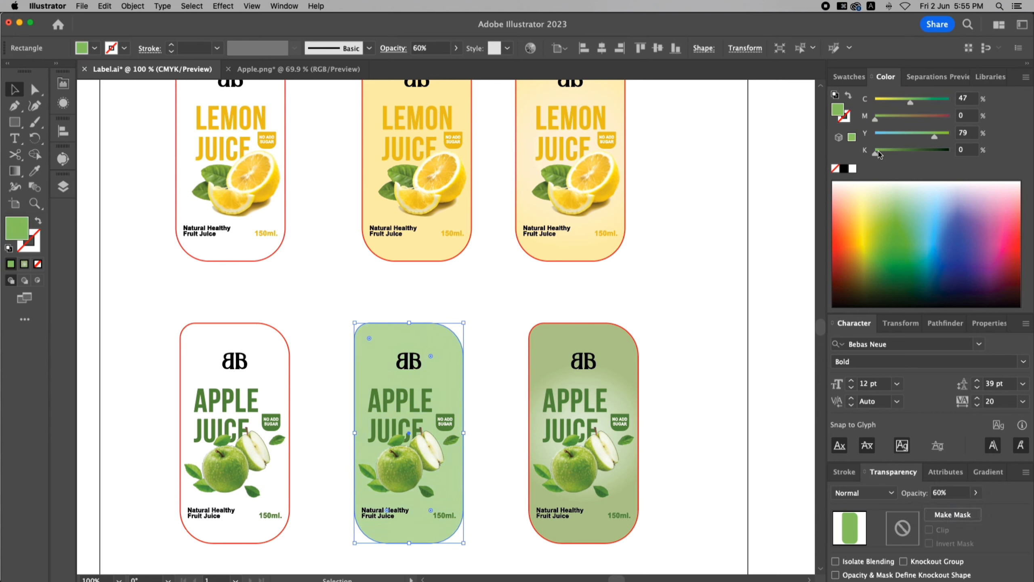
drag(878, 152, 883, 122)
- Give the middle apple label's background the red swatch as its outline colour and deselect it
click(673, 353)
click(464, 347)
click(849, 77)
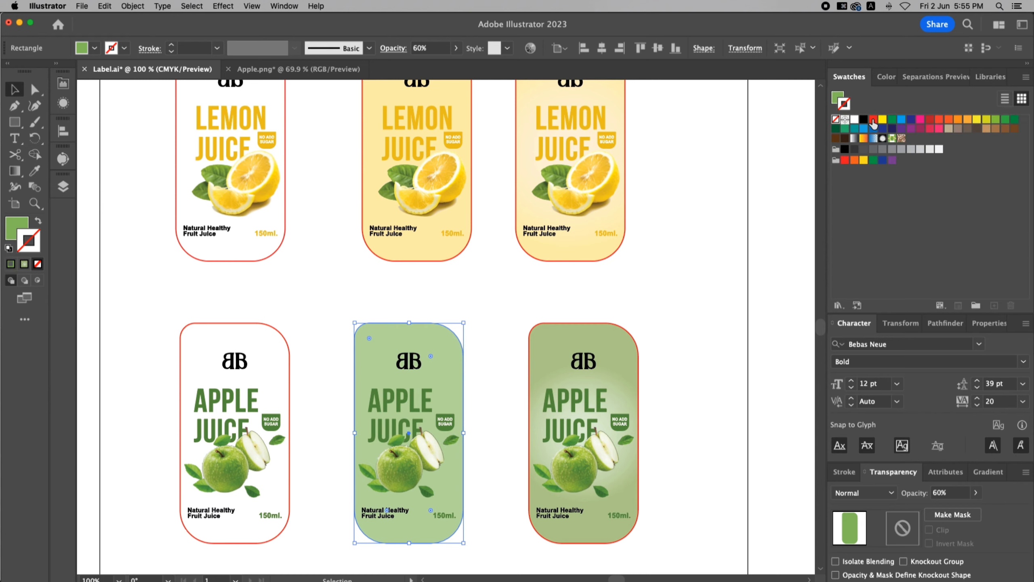
click(717, 222)
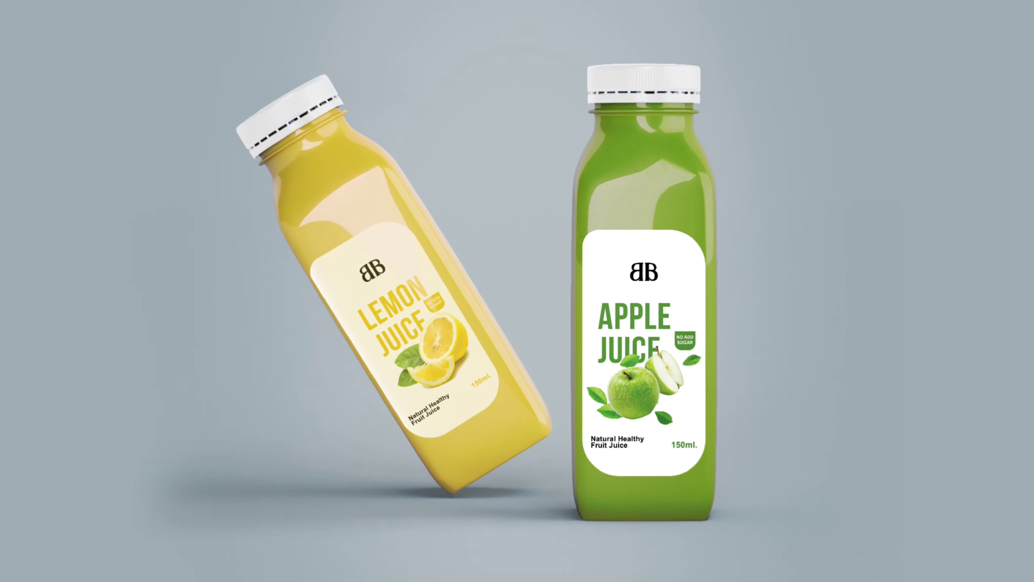